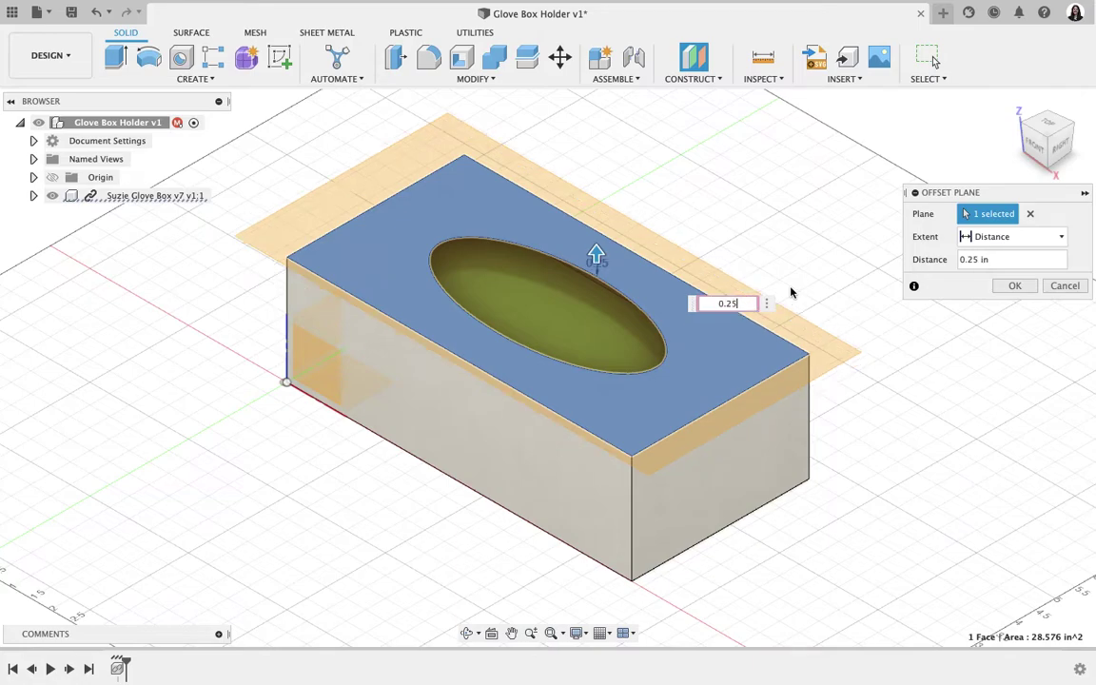
Create a construction plane offset 0.25 in above the glove box's top face.
click(1058, 149)
click(1014, 103)
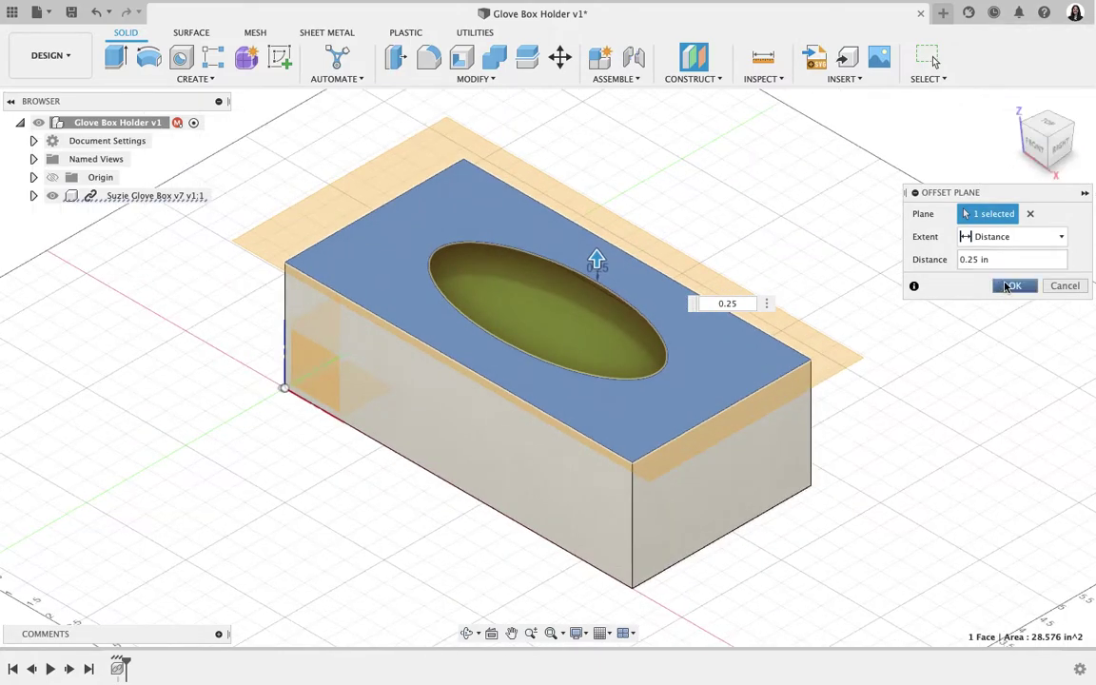
click(1013, 285)
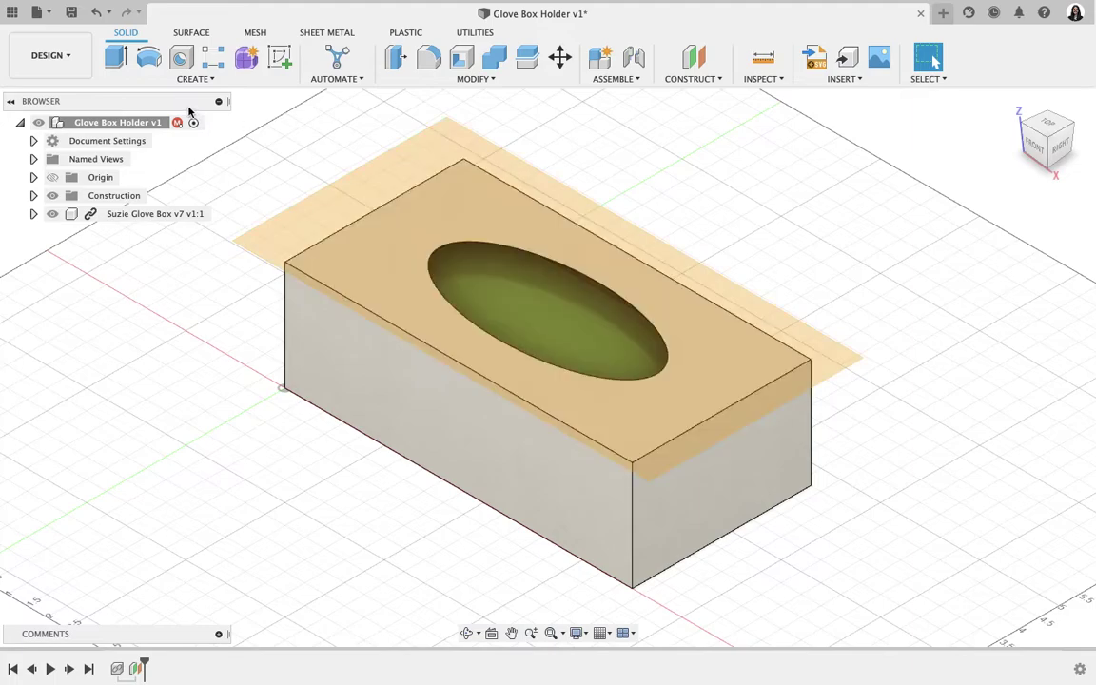
Start a new sketch on the offset construction plane above the box.
click(190, 81)
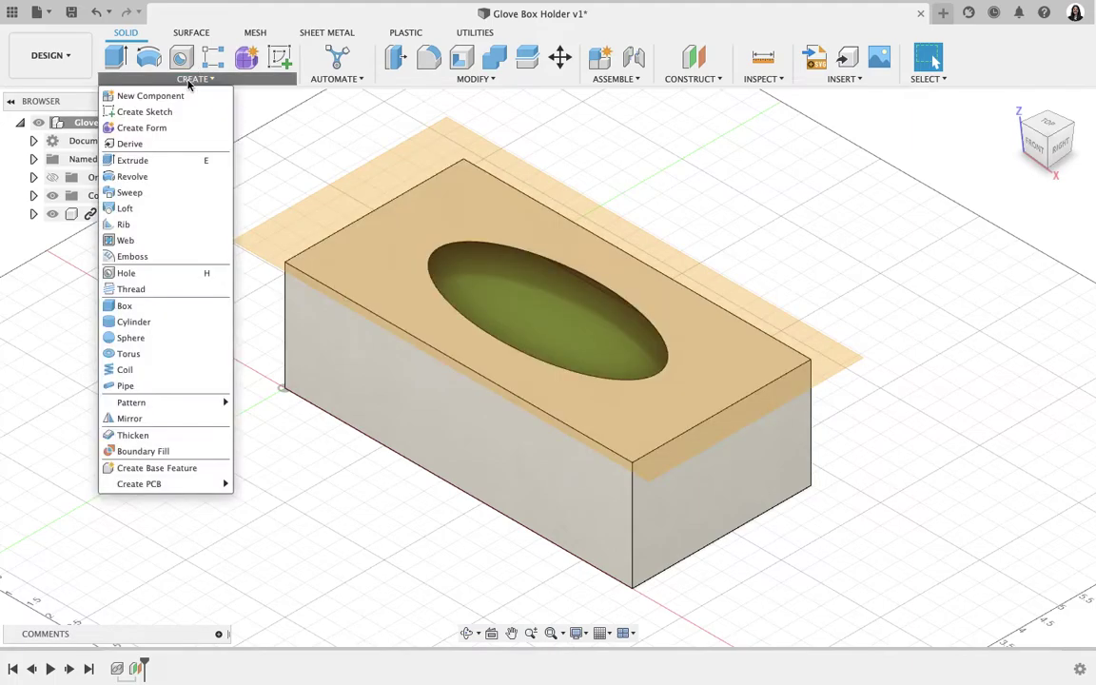
click(281, 60)
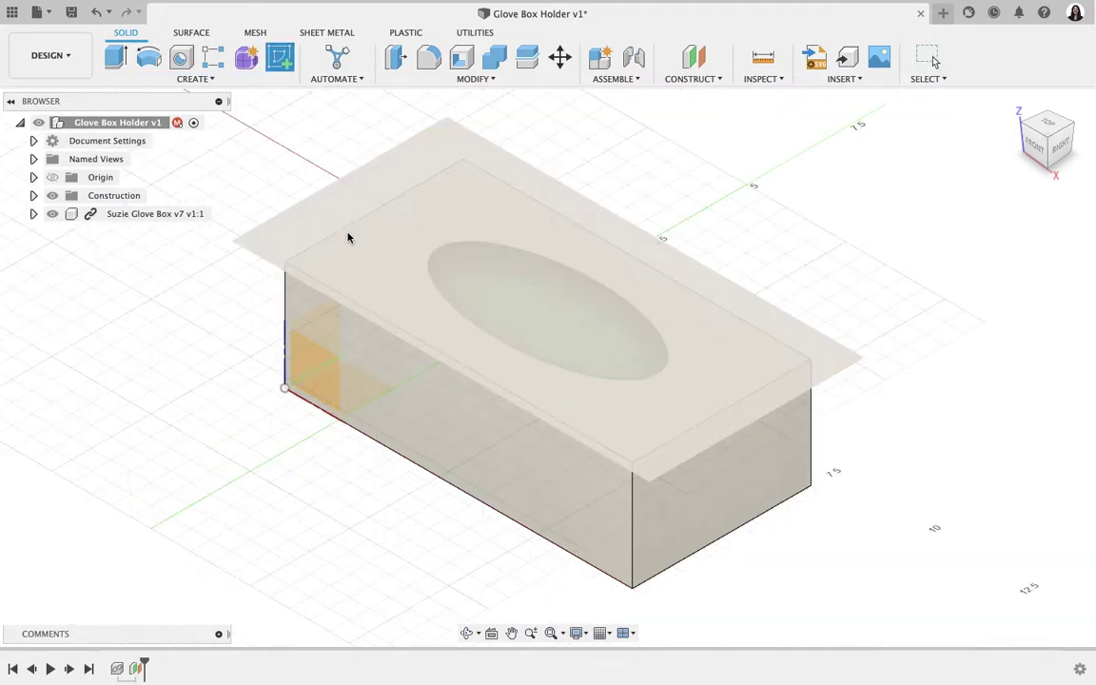
click(313, 228)
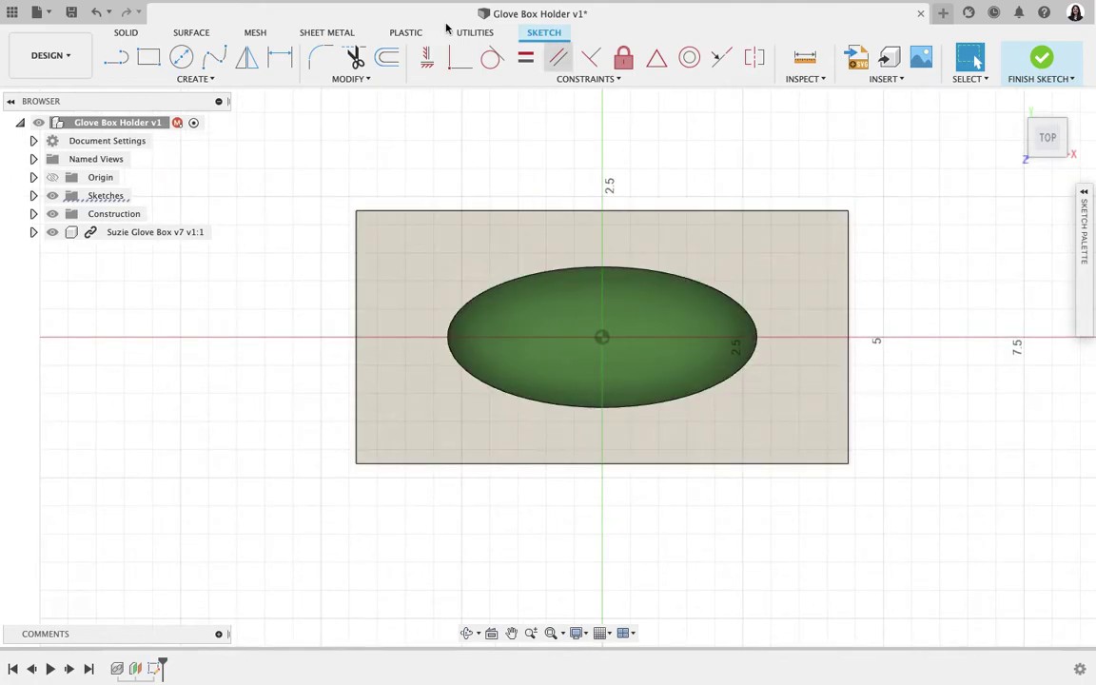
Project the four outer edges of the box top and the oval opening's edge into the sketch.
click(196, 78)
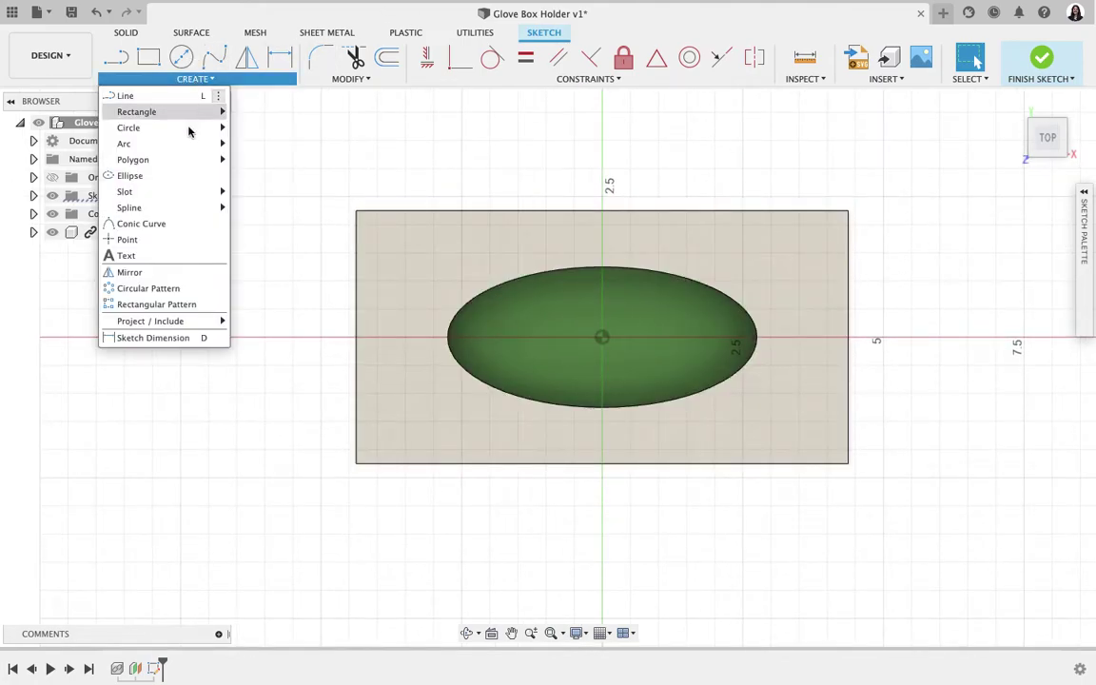
mouse_move(182, 325)
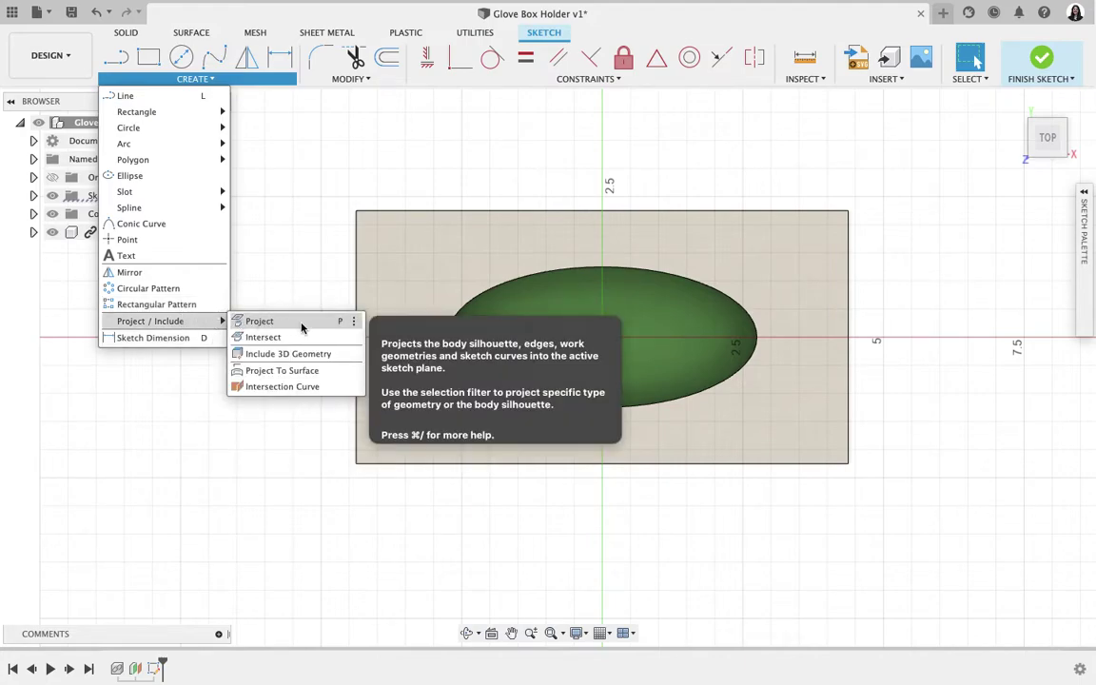
click(344, 326)
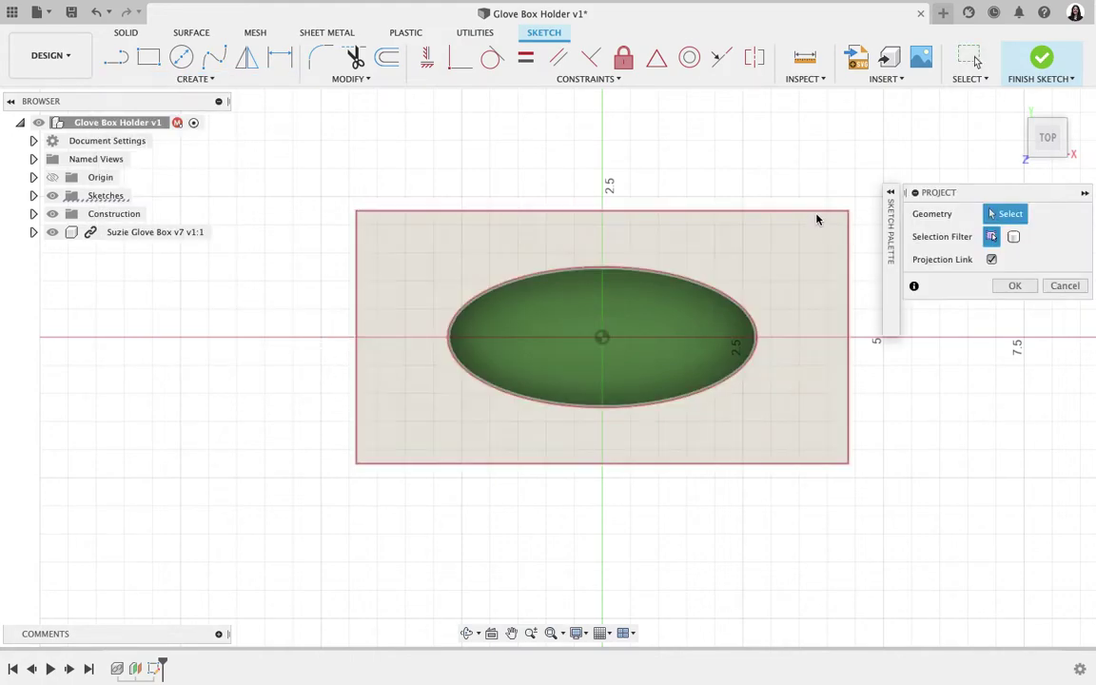
click(817, 218)
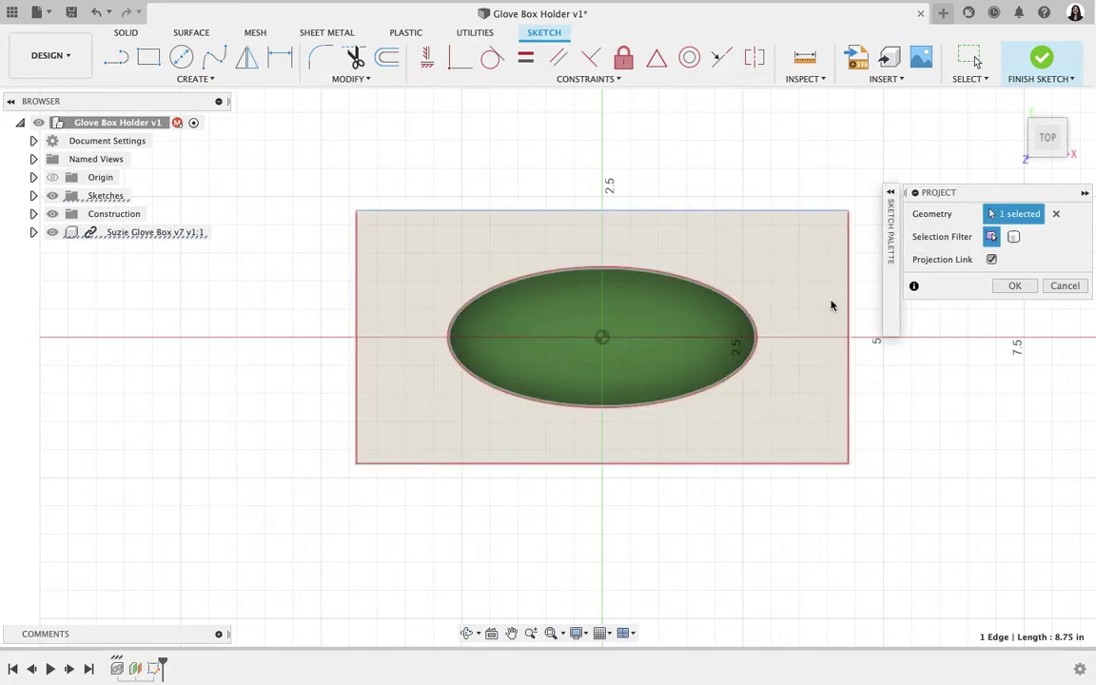
click(848, 416)
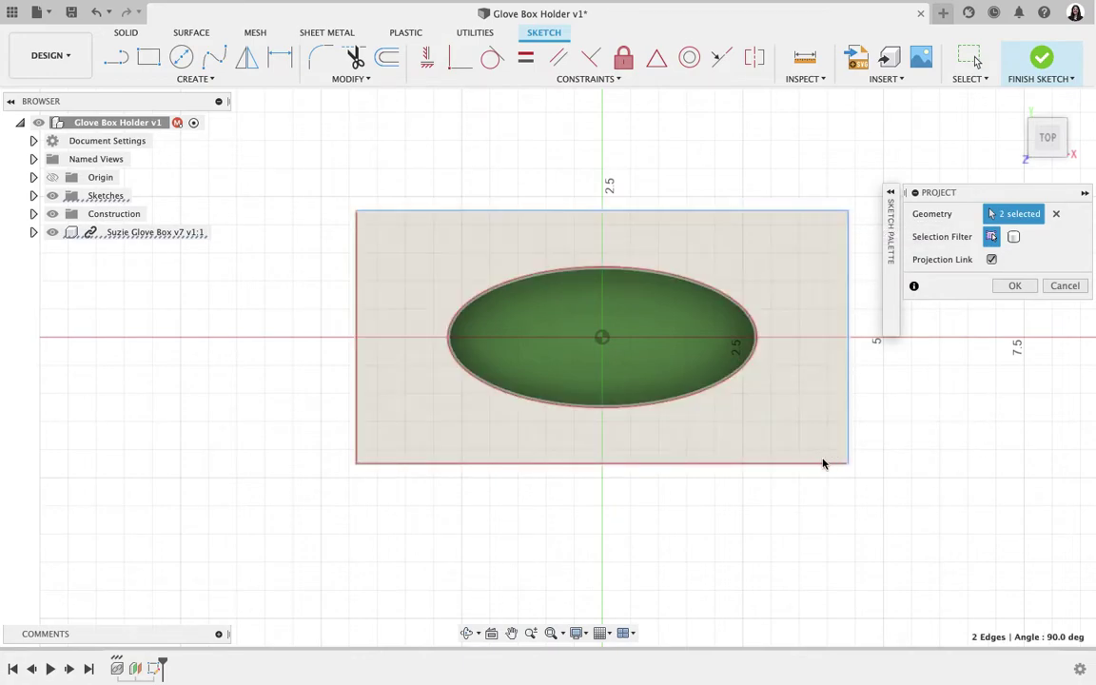
click(819, 465)
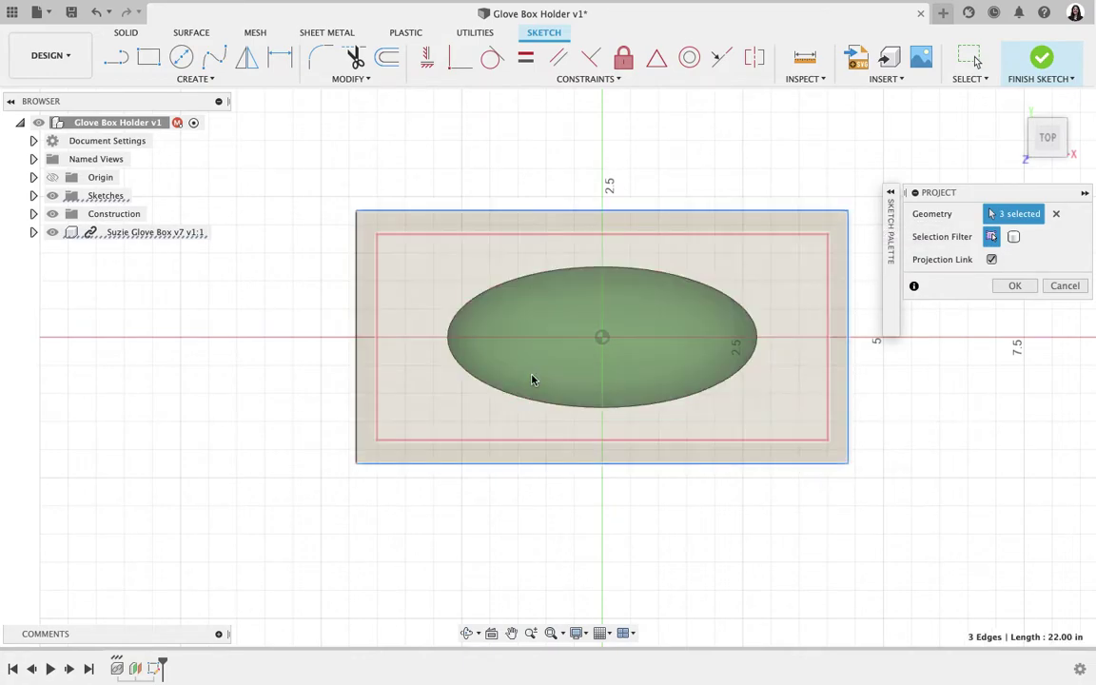
click(356, 380)
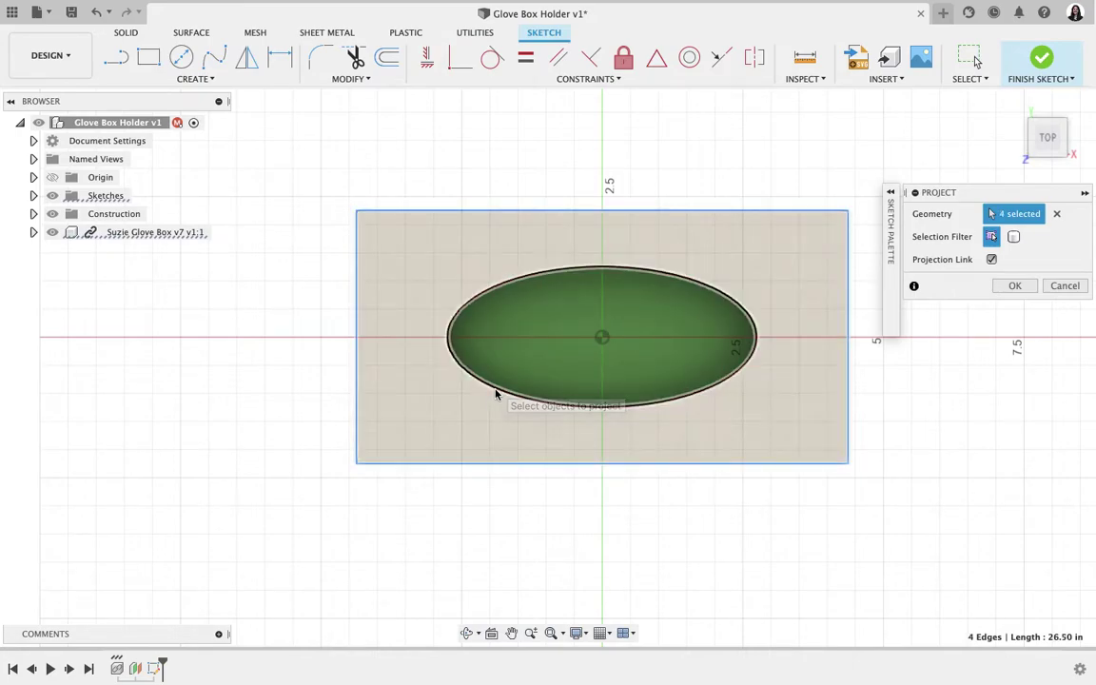
click(495, 390)
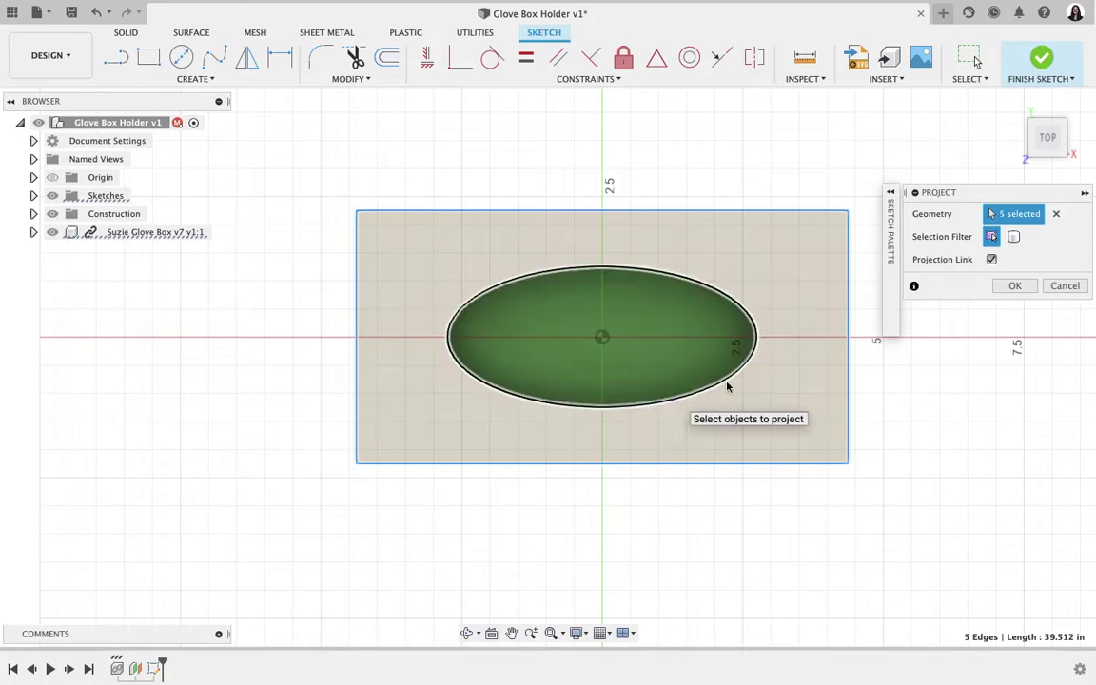
click(1013, 287)
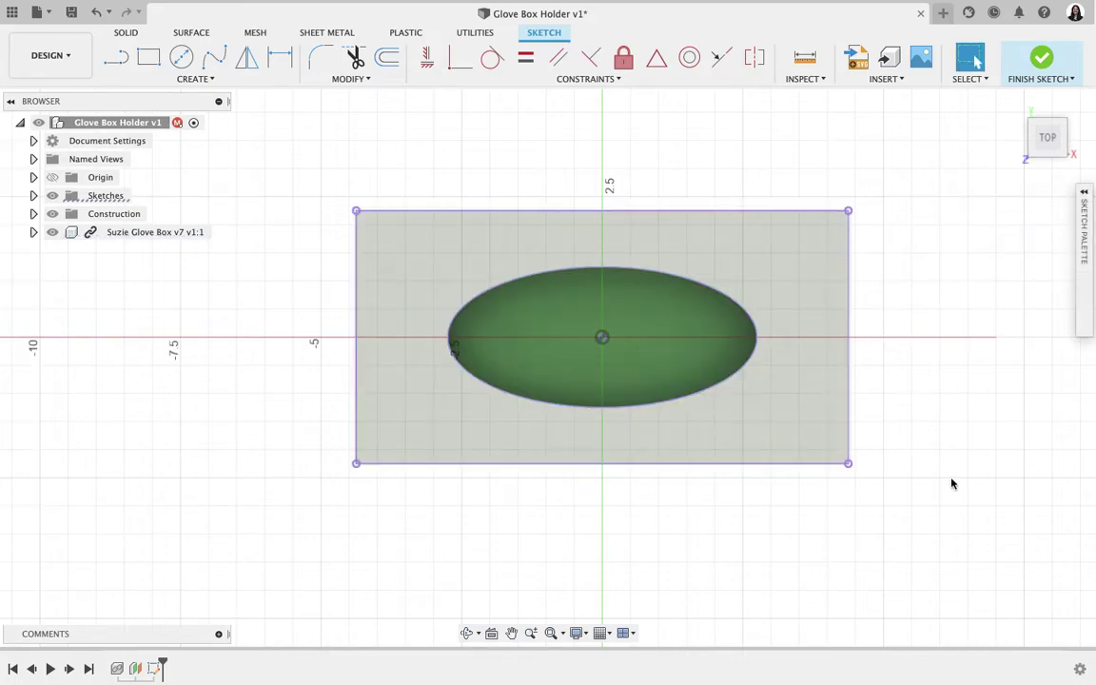
Offset the projected rectangle outward by 0.25 in.
scroll(951, 483, right, 3)
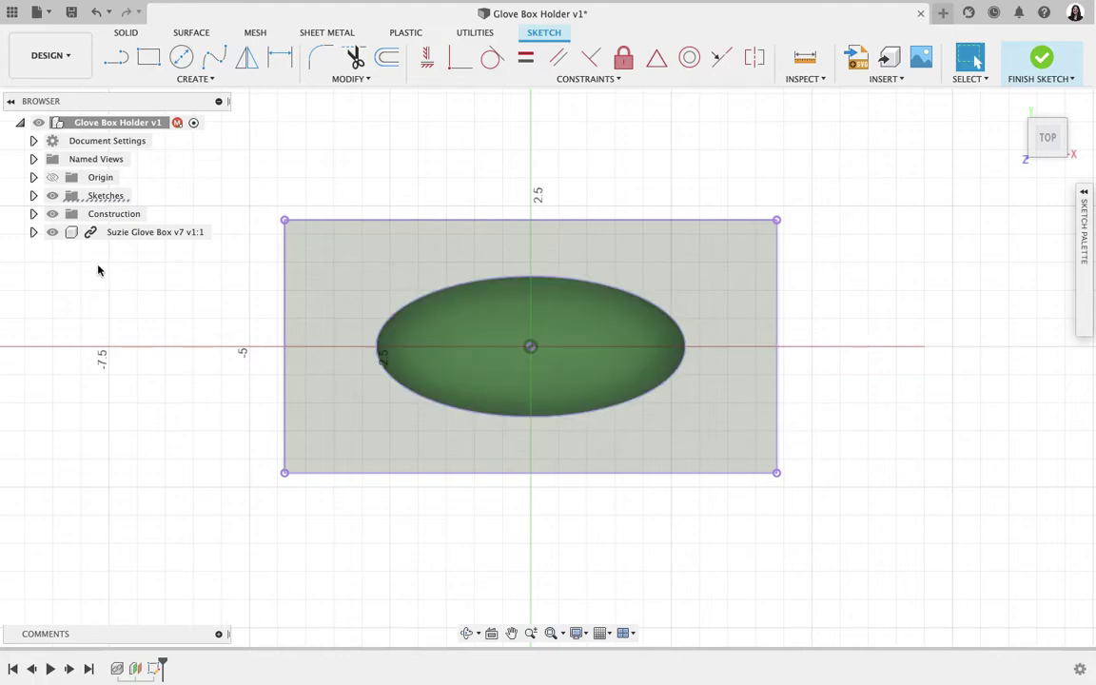
click(383, 59)
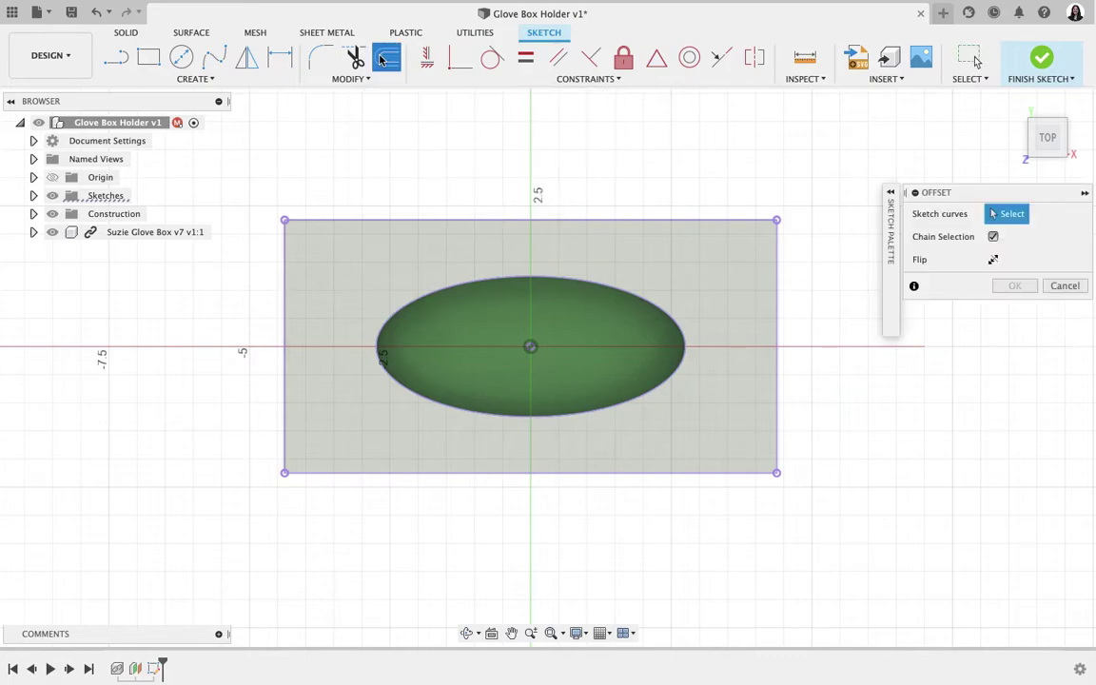
click(710, 221)
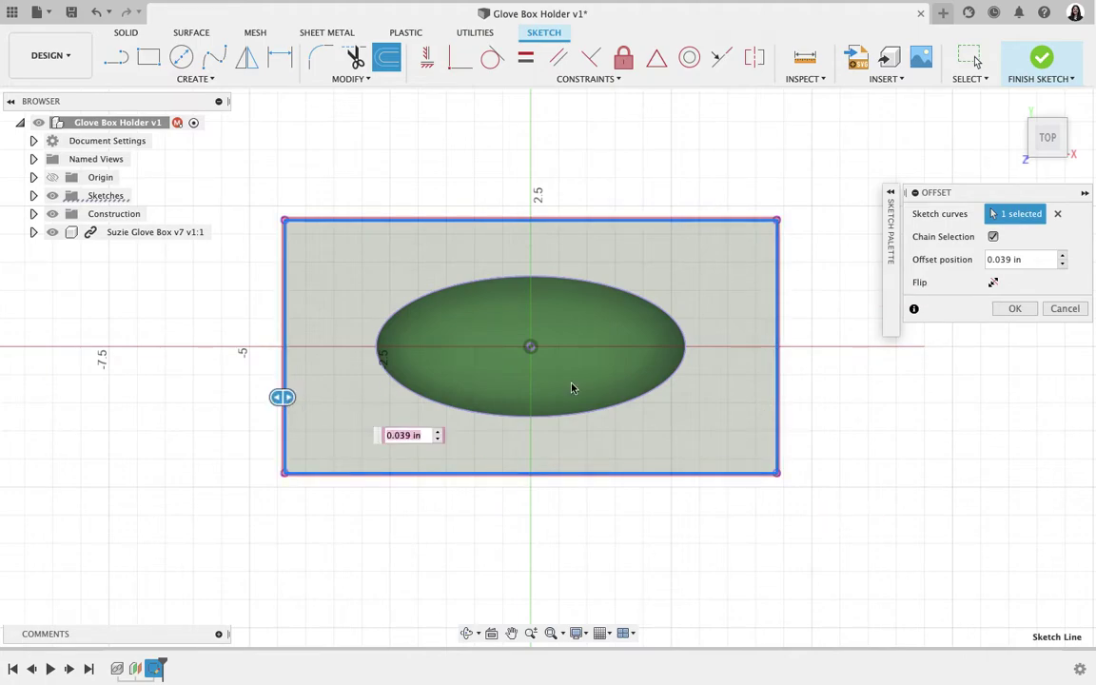
drag(282, 402, 273, 399)
text(0.25)
key(Return)
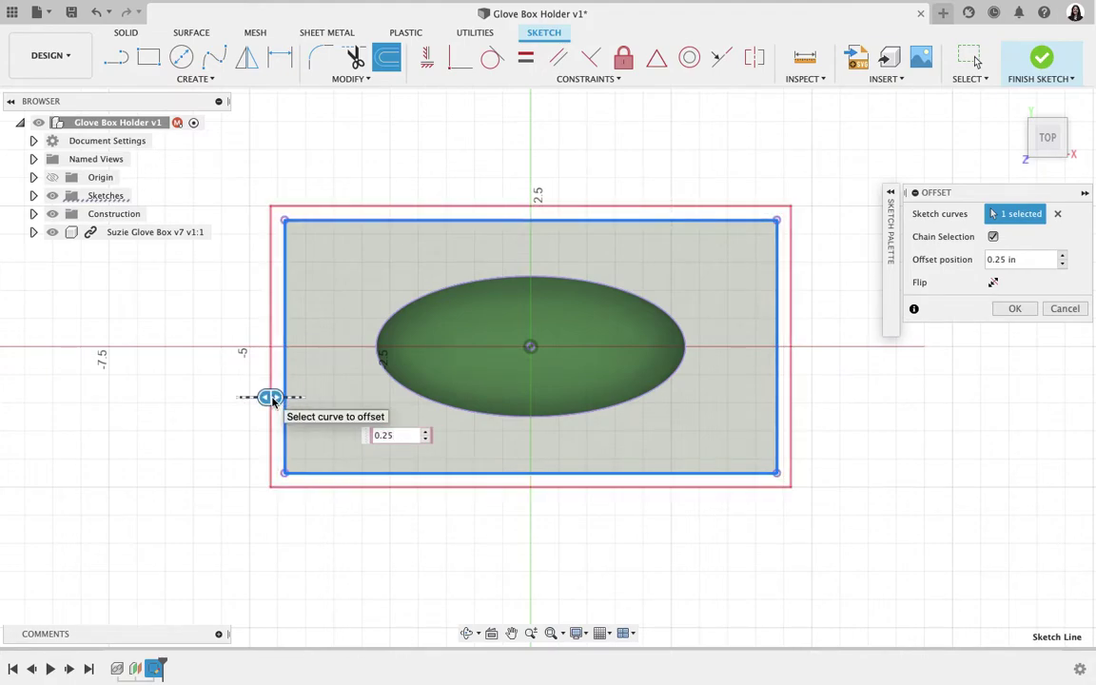
key(Return)
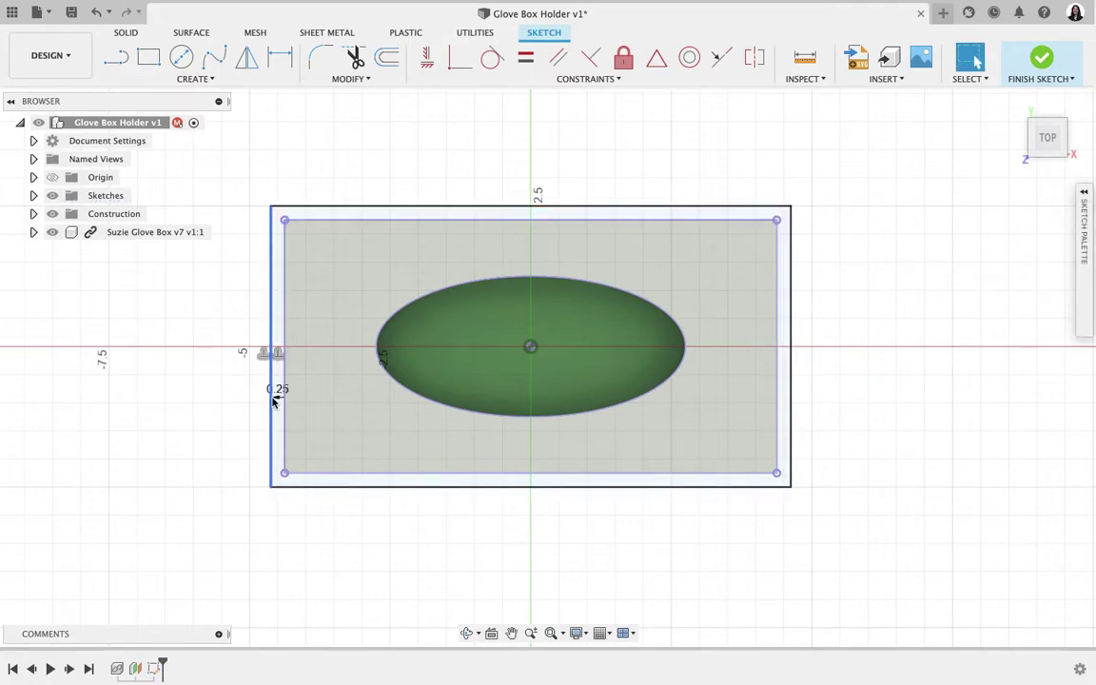
Offset the projected oval outward by 0.125 in and finish the sketch.
click(387, 58)
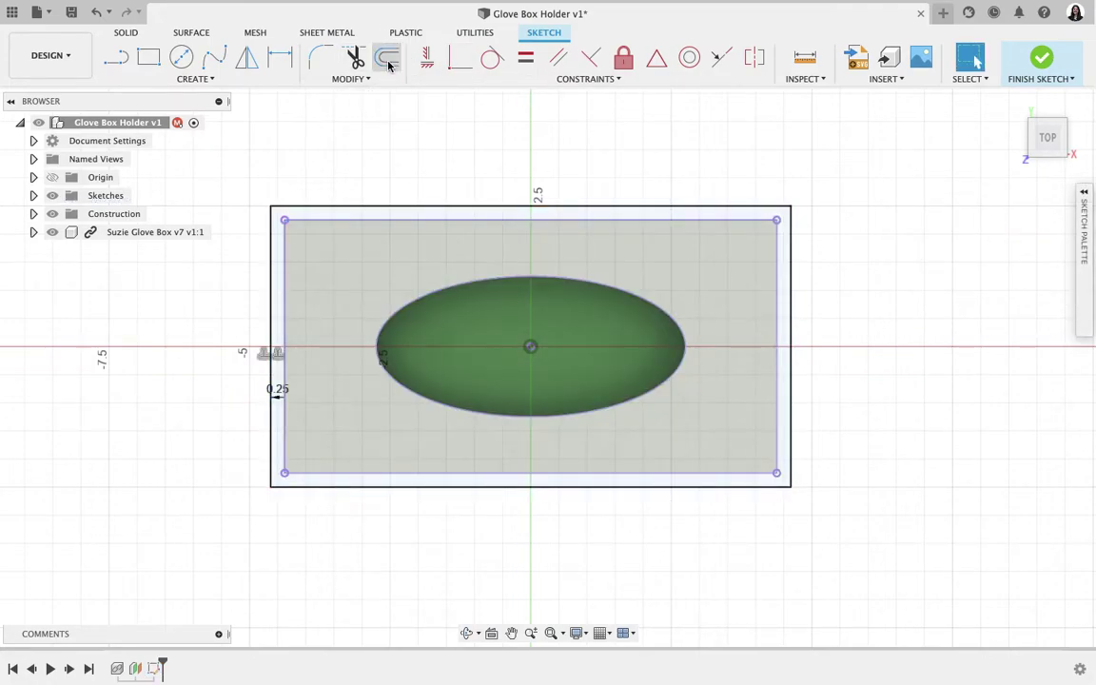
click(454, 286)
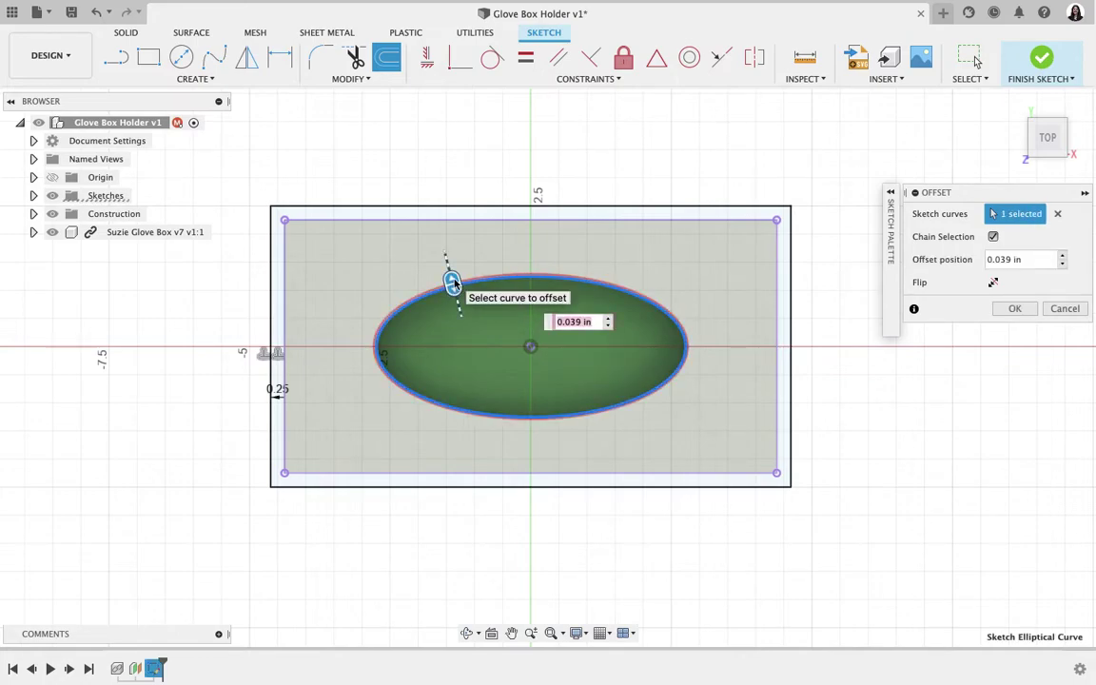
text(0.1)
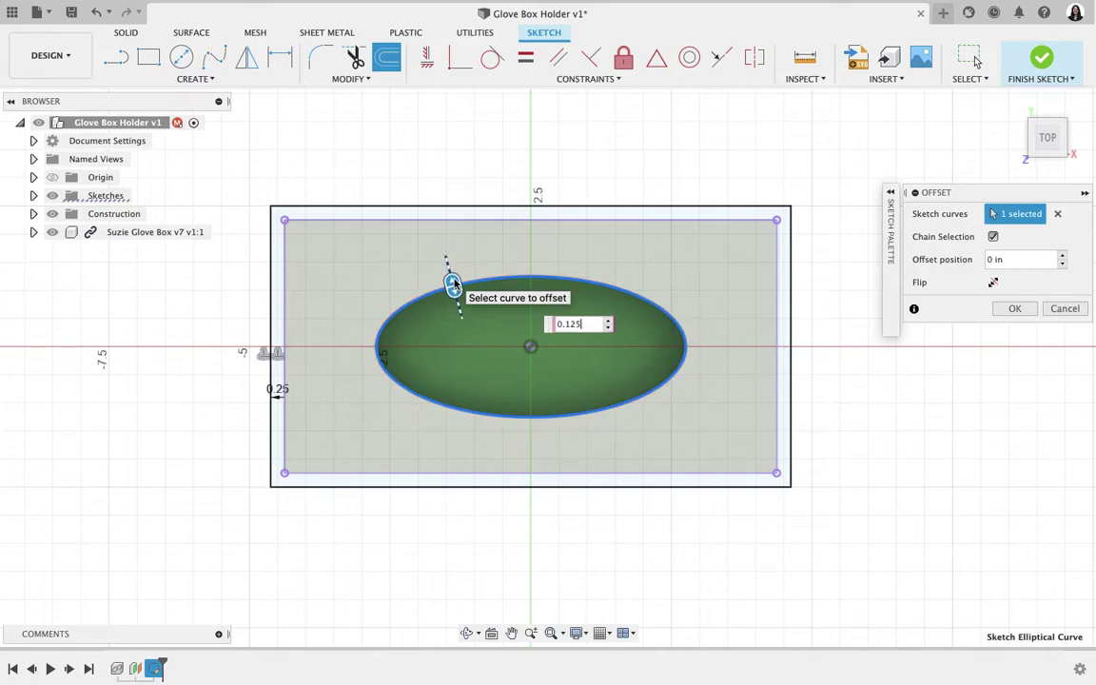
text(25)
key(Return)
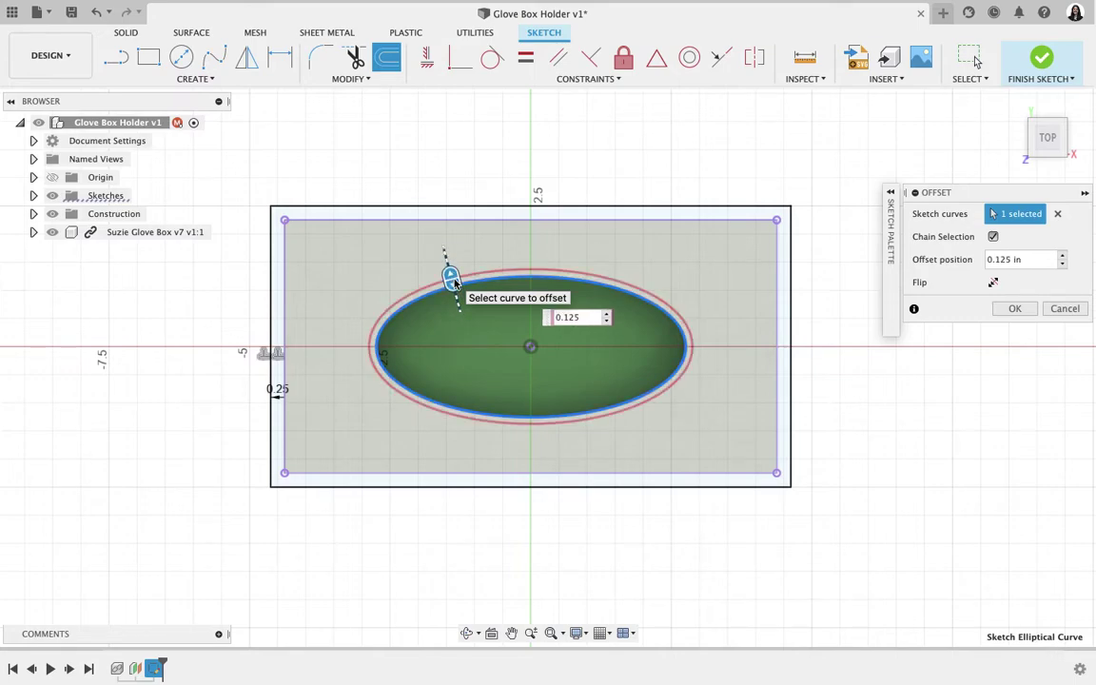
click(994, 284)
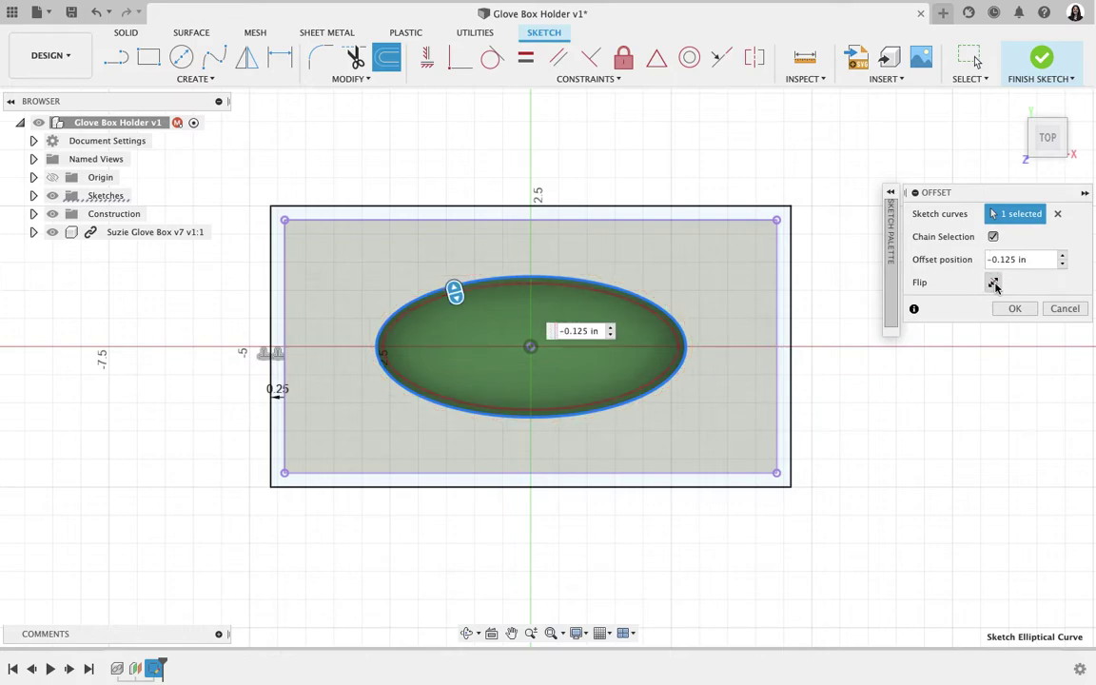
click(993, 284)
click(1013, 309)
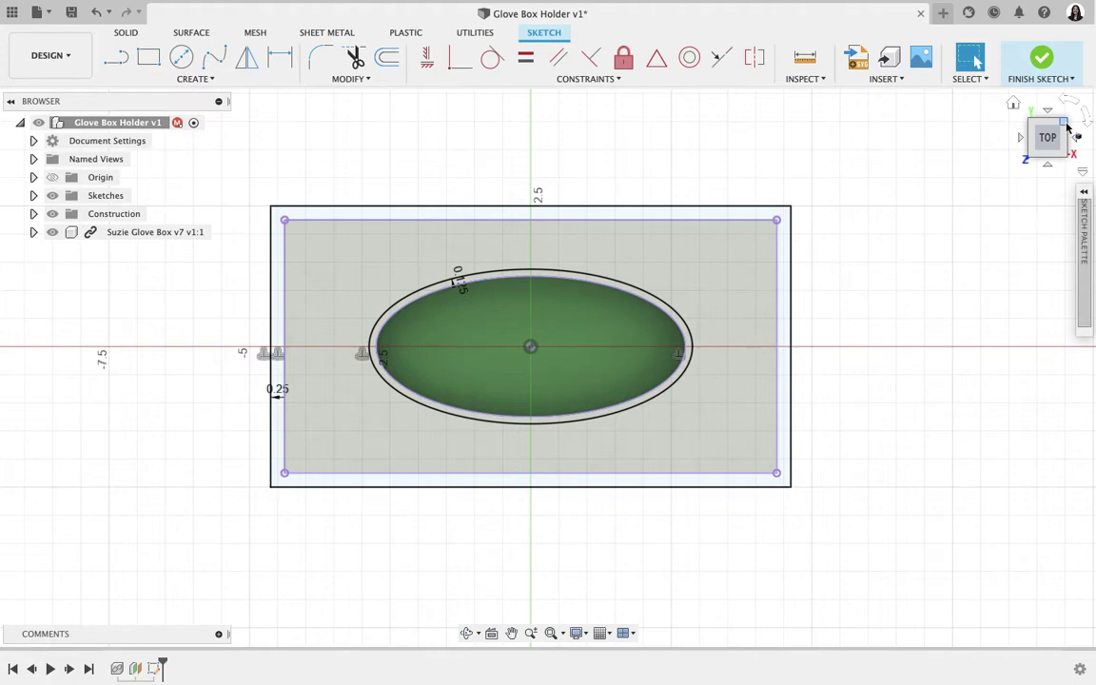
click(1042, 59)
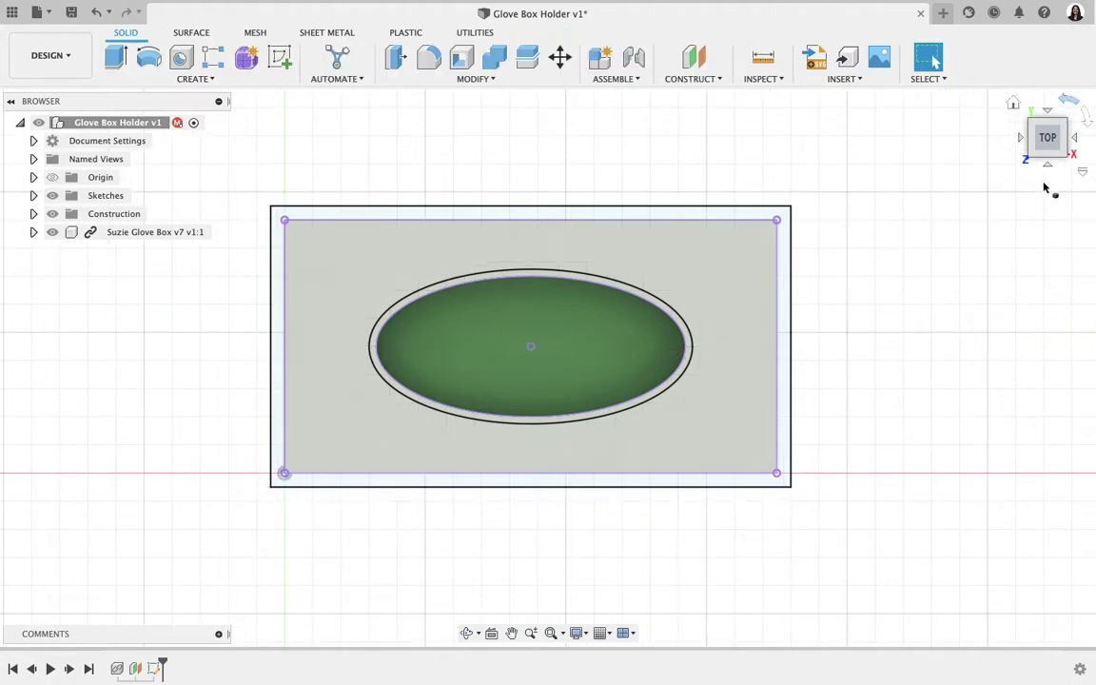
Extrude the outer border and the area around the larger oval 0.125 in upward as a new body, leaving the oval open.
click(1014, 105)
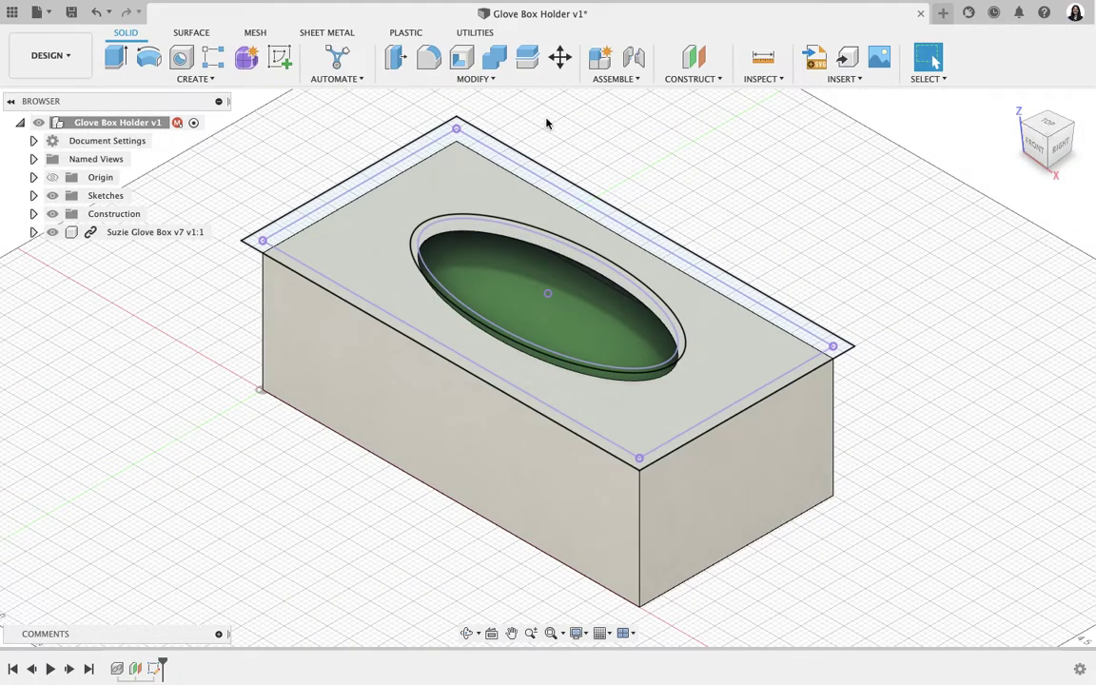
click(116, 59)
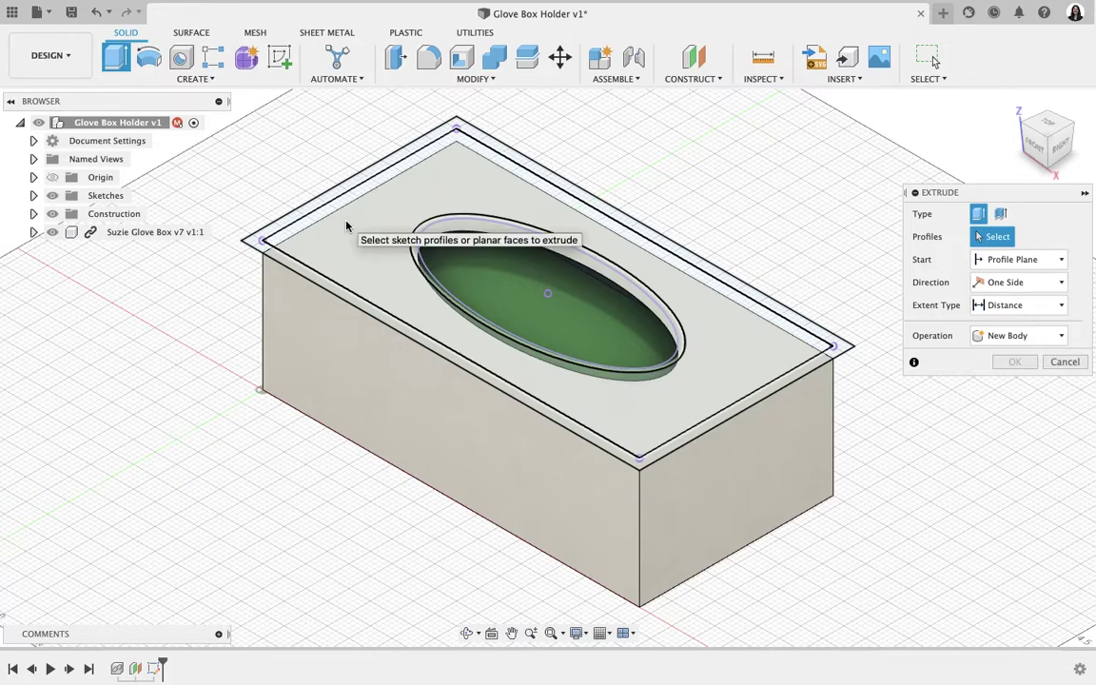
click(321, 212)
click(301, 215)
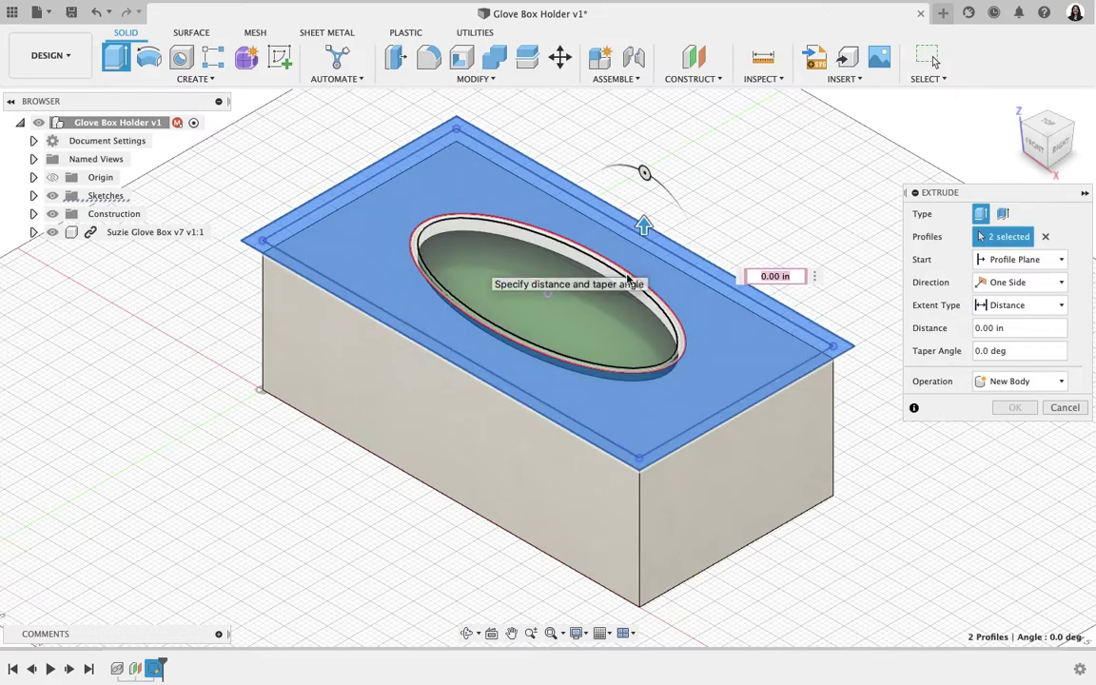
text(0.1)
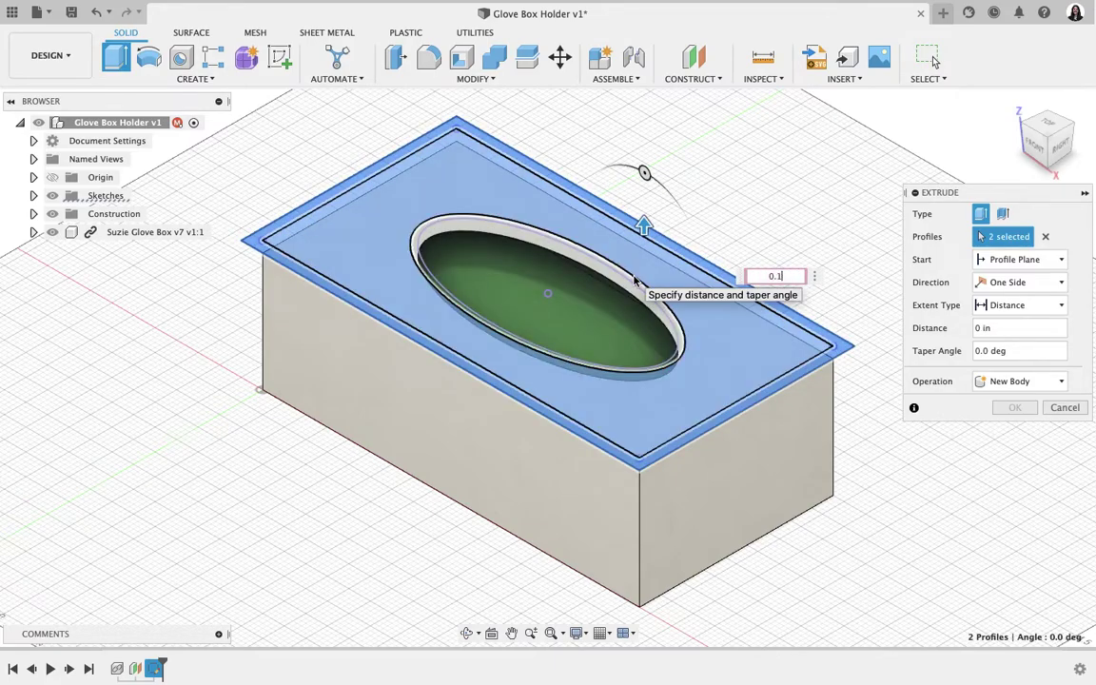
text(25)
key(Return)
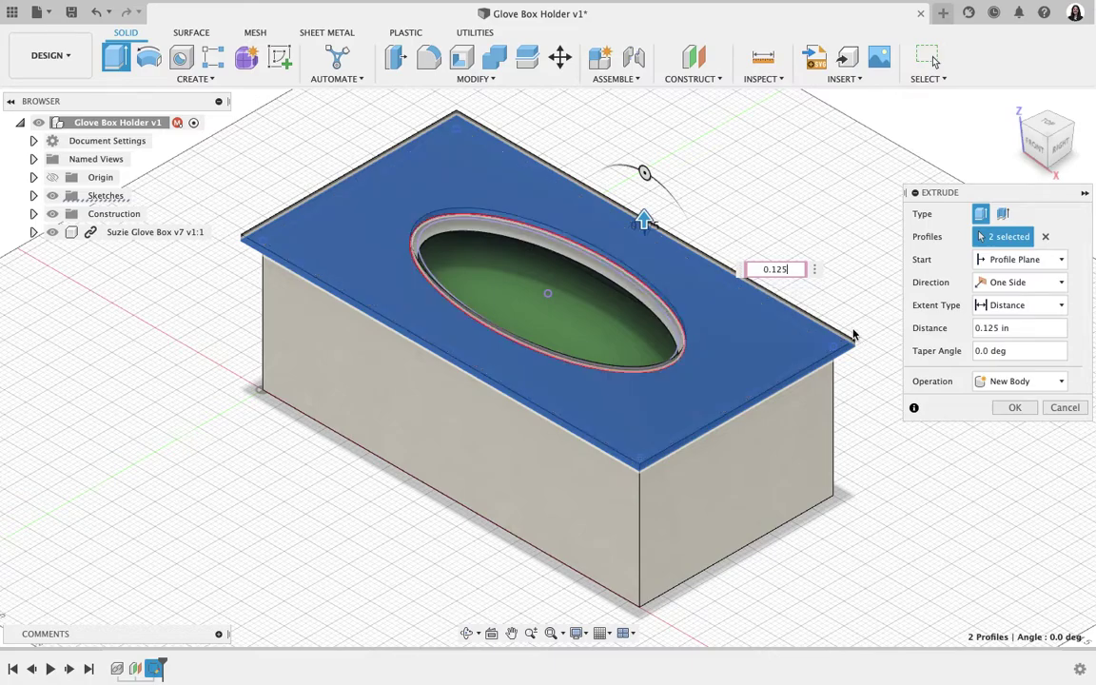
click(1016, 408)
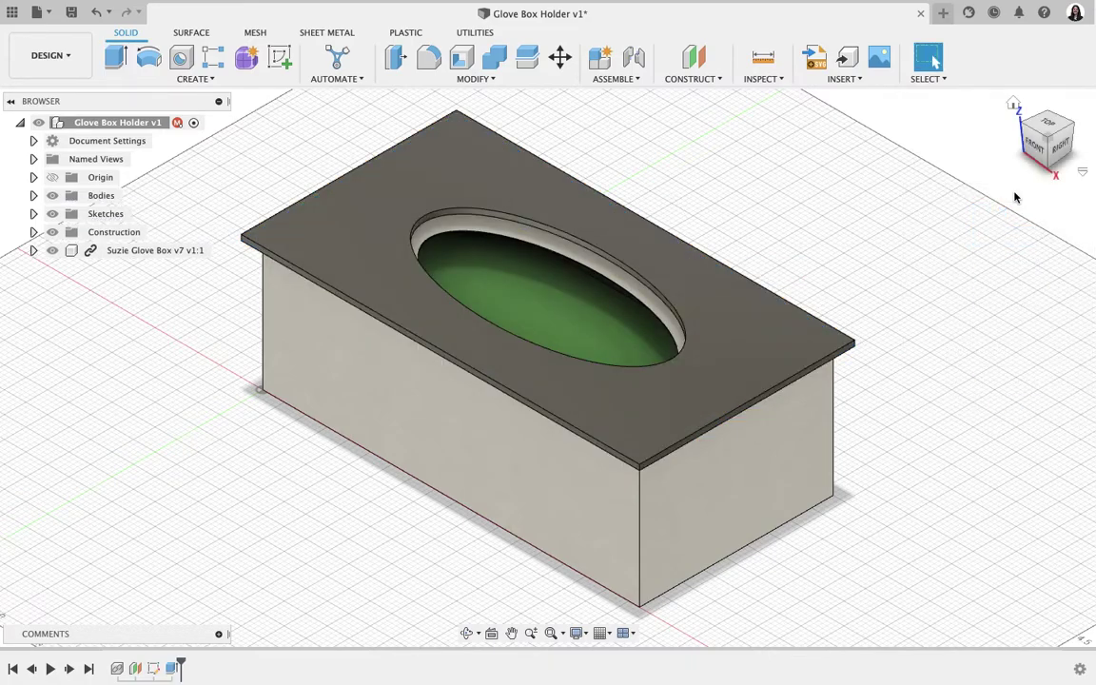
Sketch a rectangle on the top panel's front edge face, spanning the panel's full width and ending about 0.23 in below the glove box.
click(1035, 144)
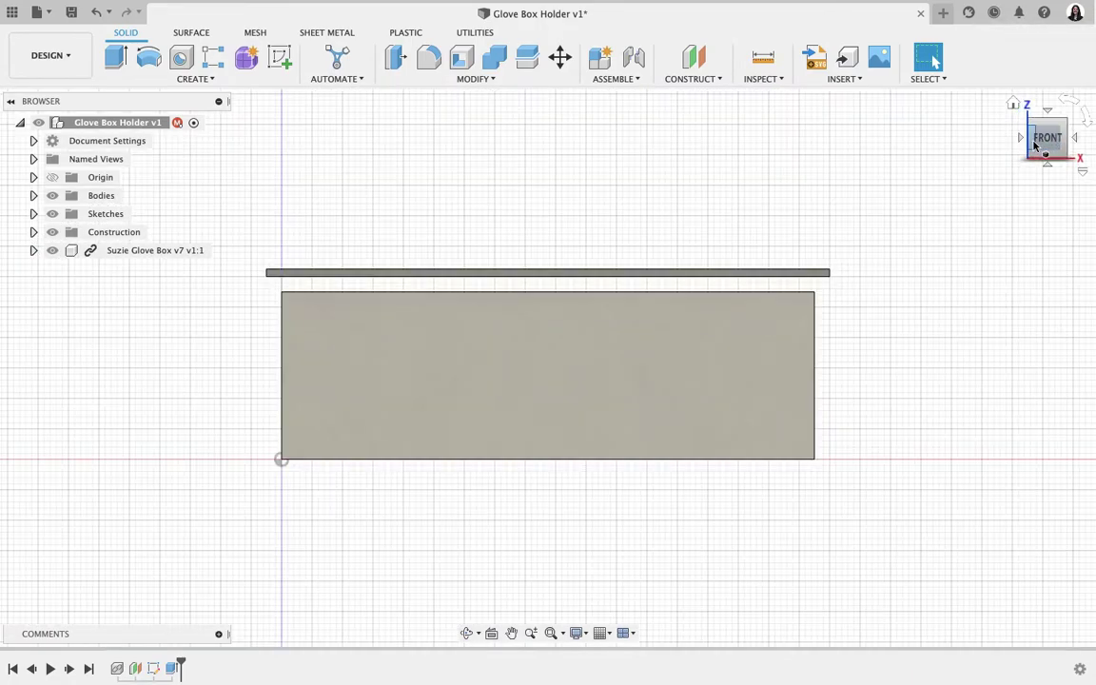
click(1014, 103)
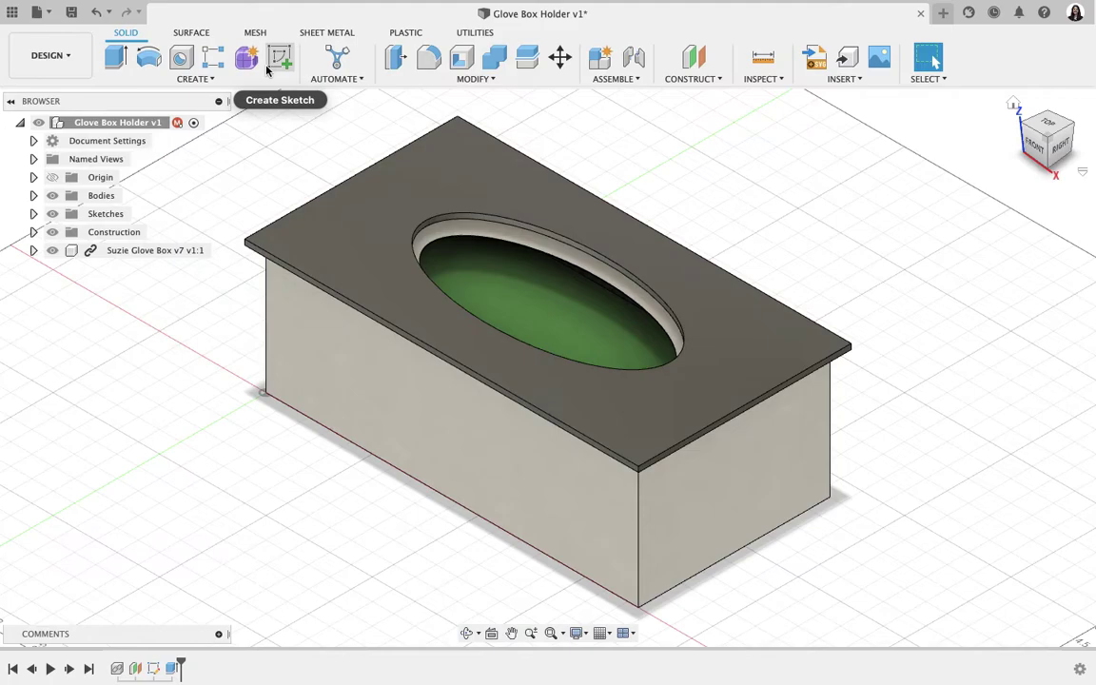
click(268, 66)
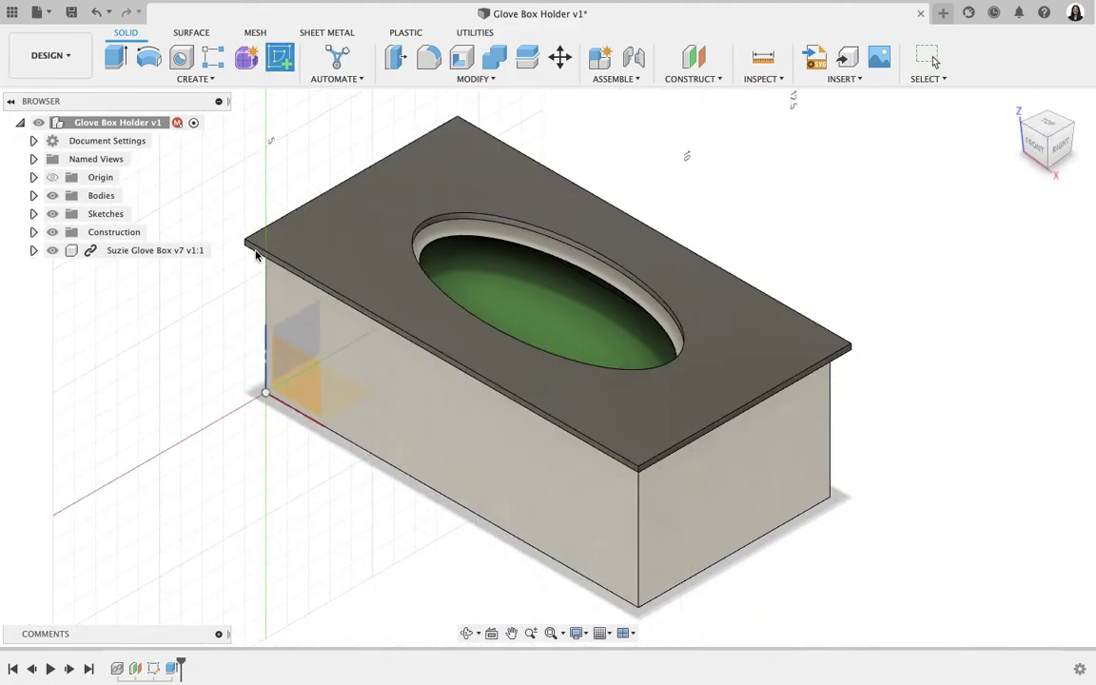
scroll(256, 252, up, 5)
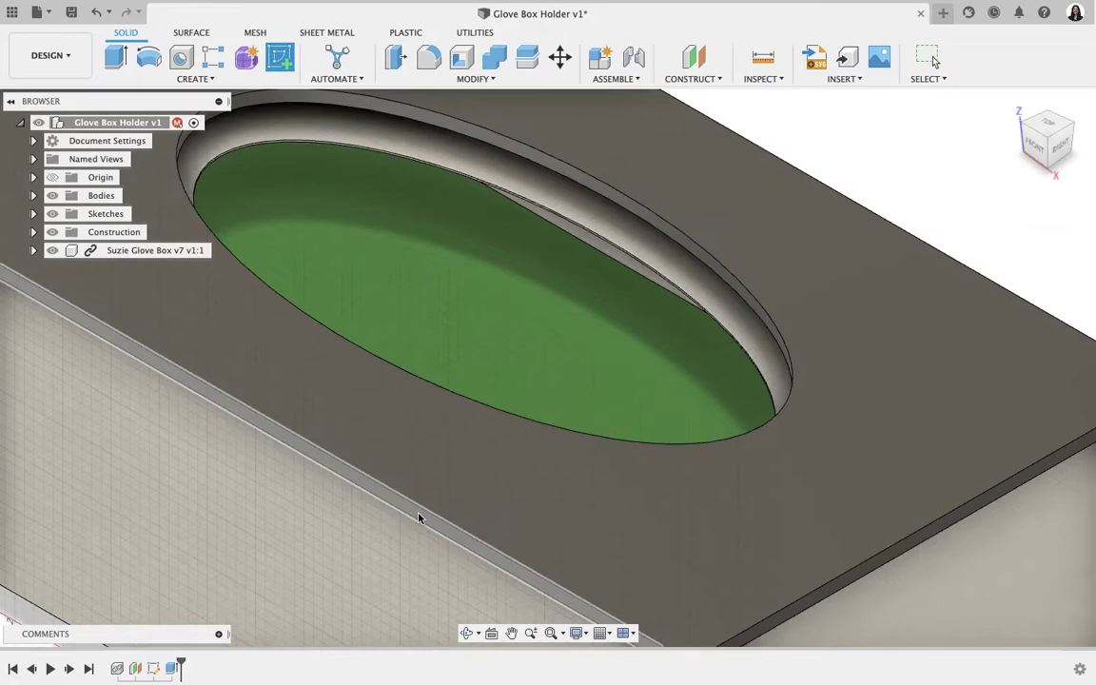
click(420, 517)
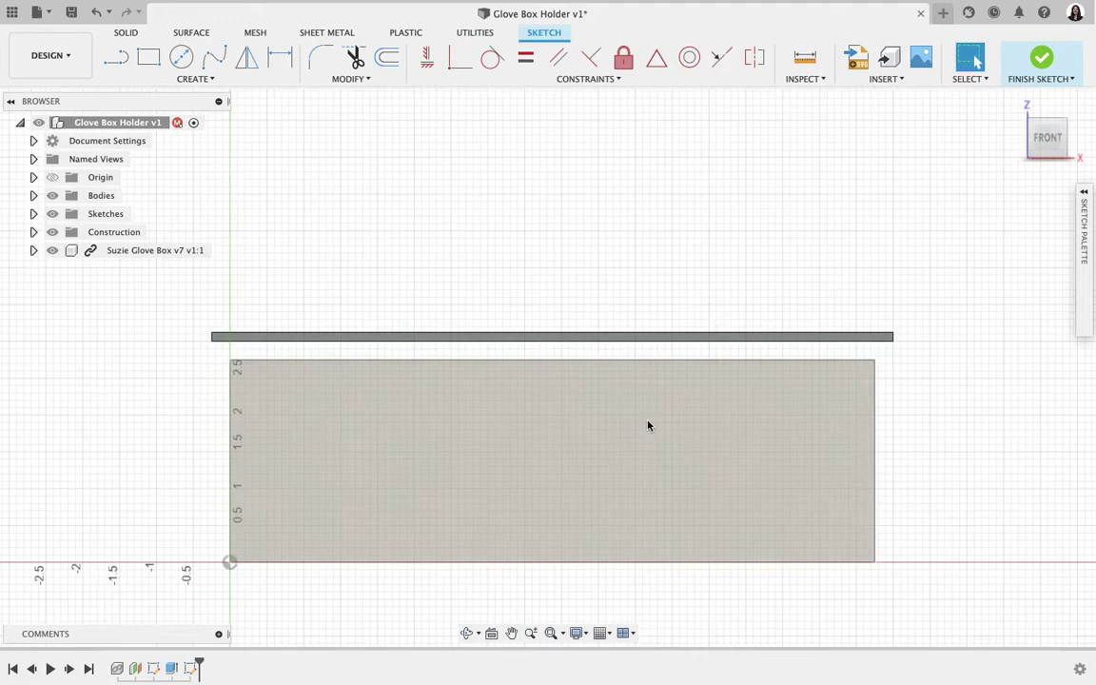
click(149, 58)
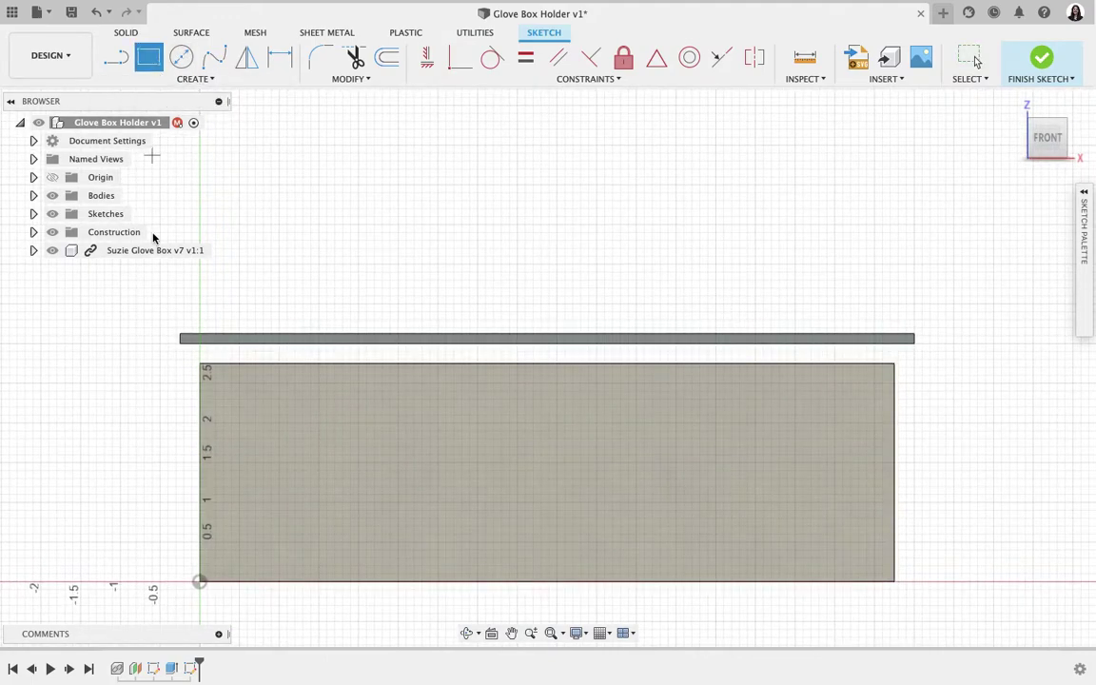
click(180, 338)
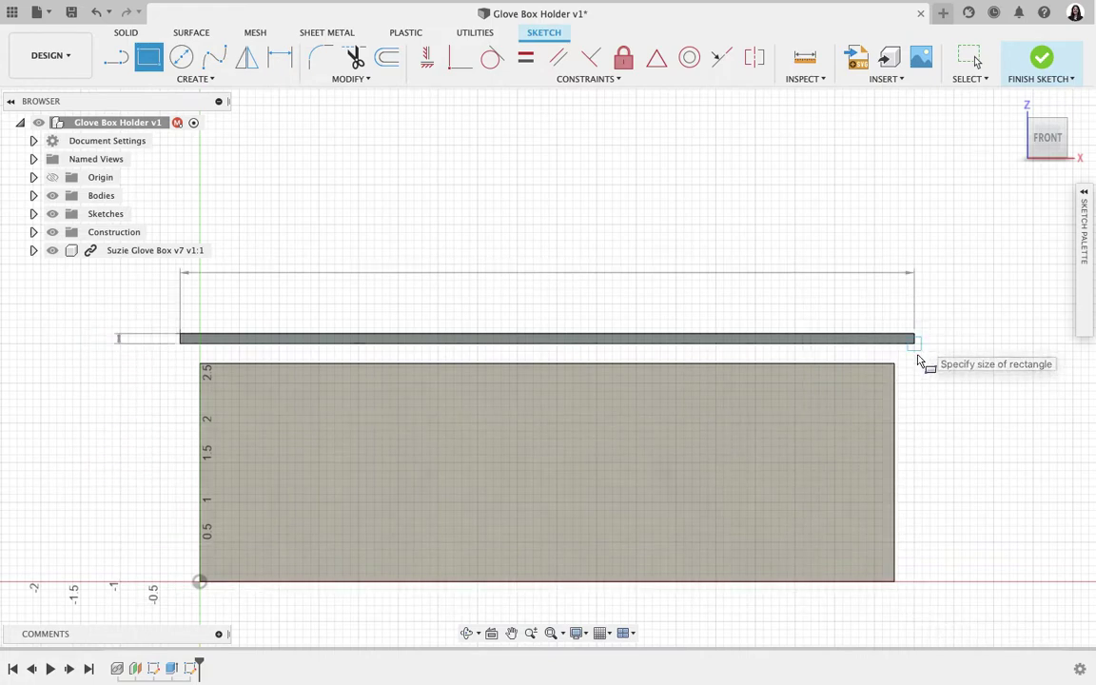
click(909, 603)
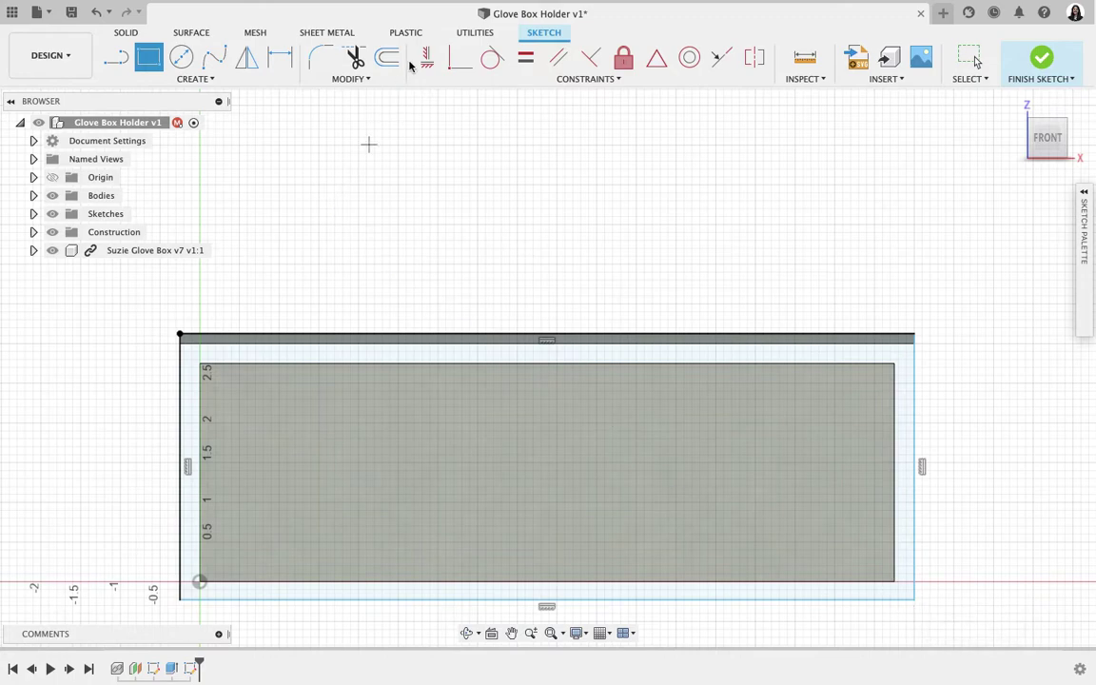
Project the glove box's bottom front edge into the sketch with the projection link kept on.
click(229, 82)
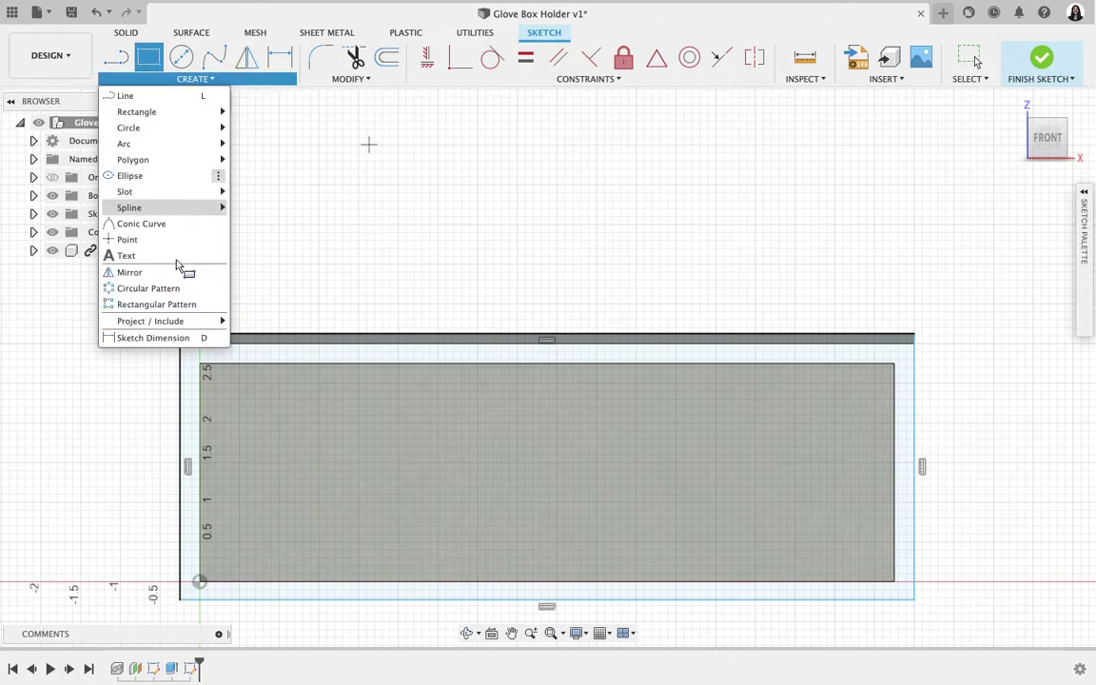
mouse_move(178, 326)
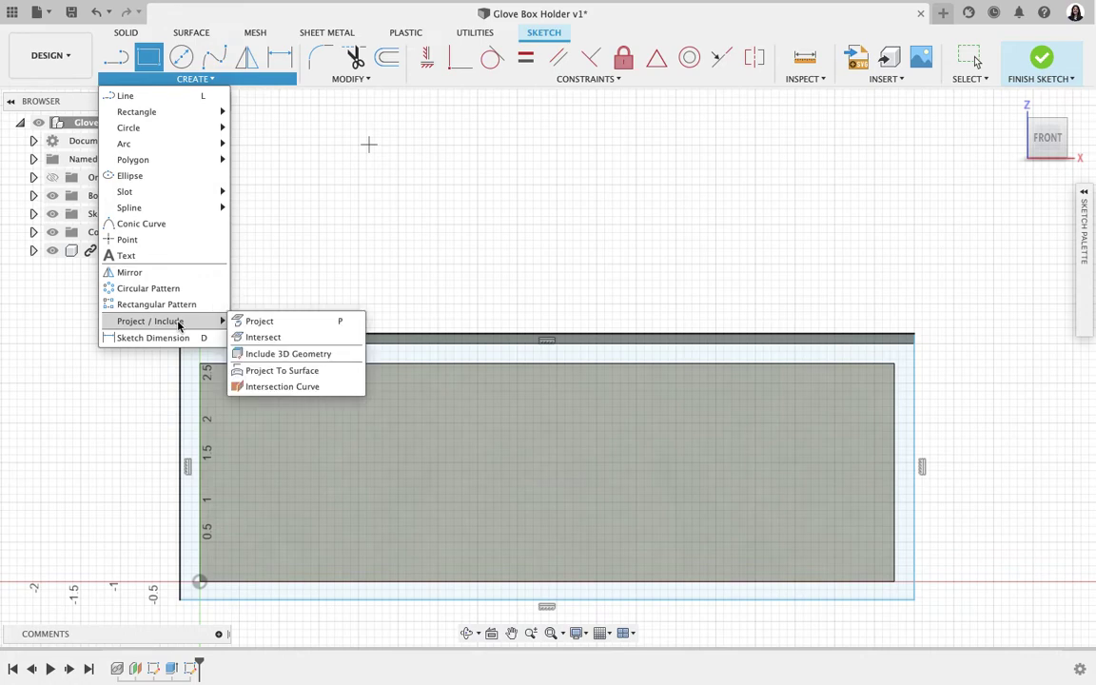
click(250, 322)
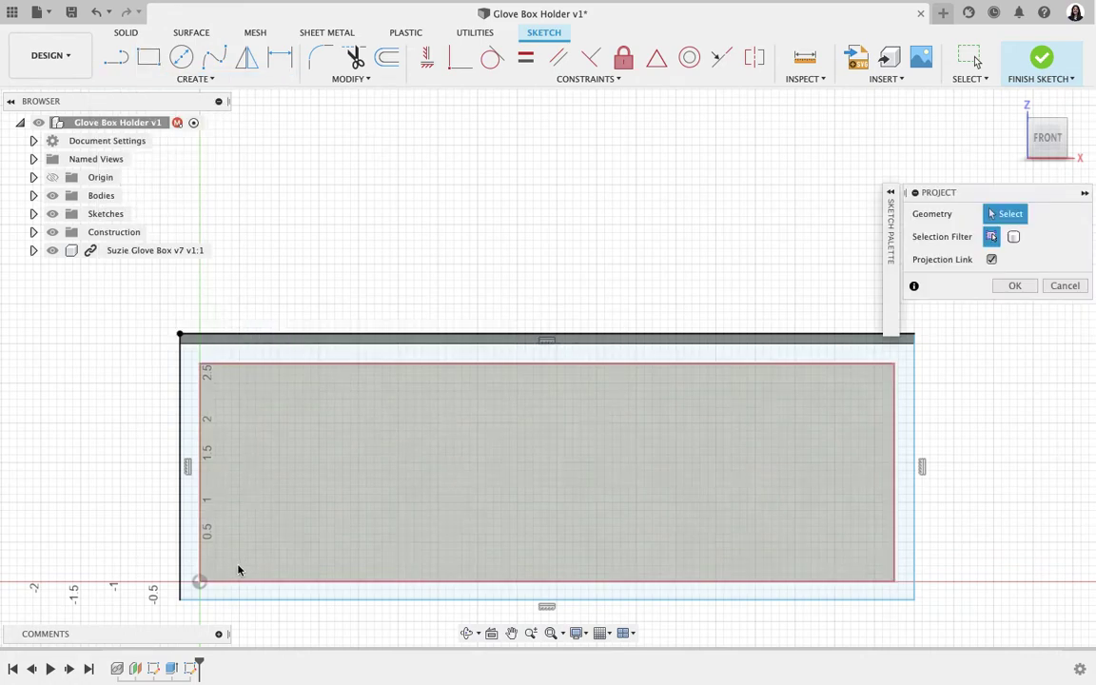
click(240, 582)
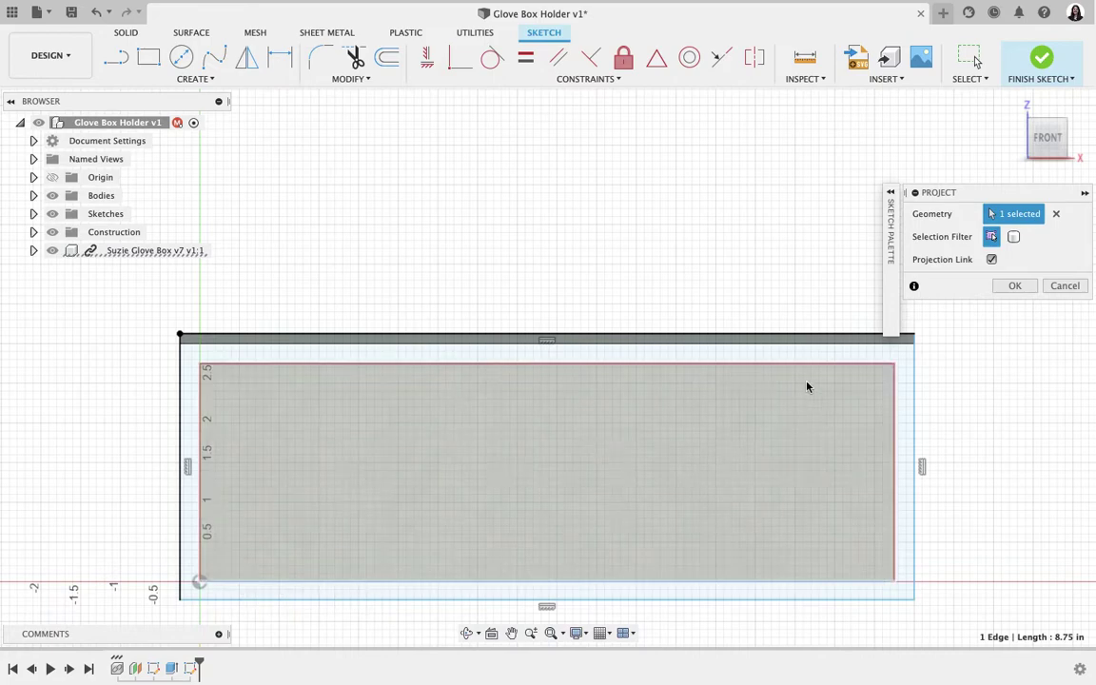
click(1013, 286)
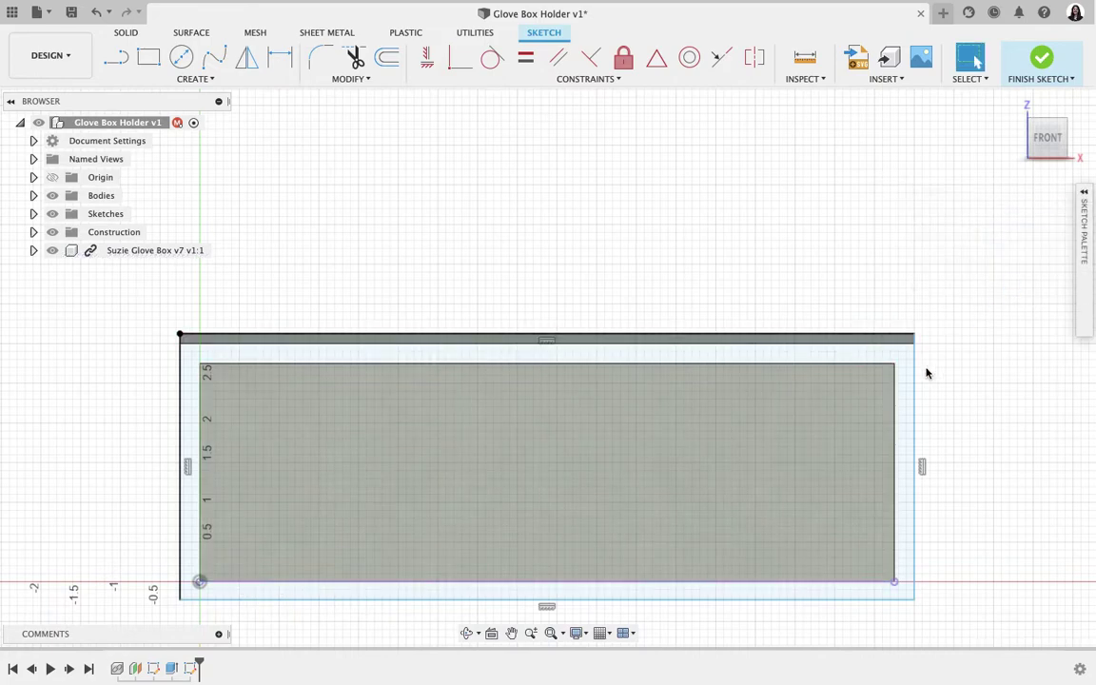
Convert the projected bottom edge to a construction line.
click(755, 584)
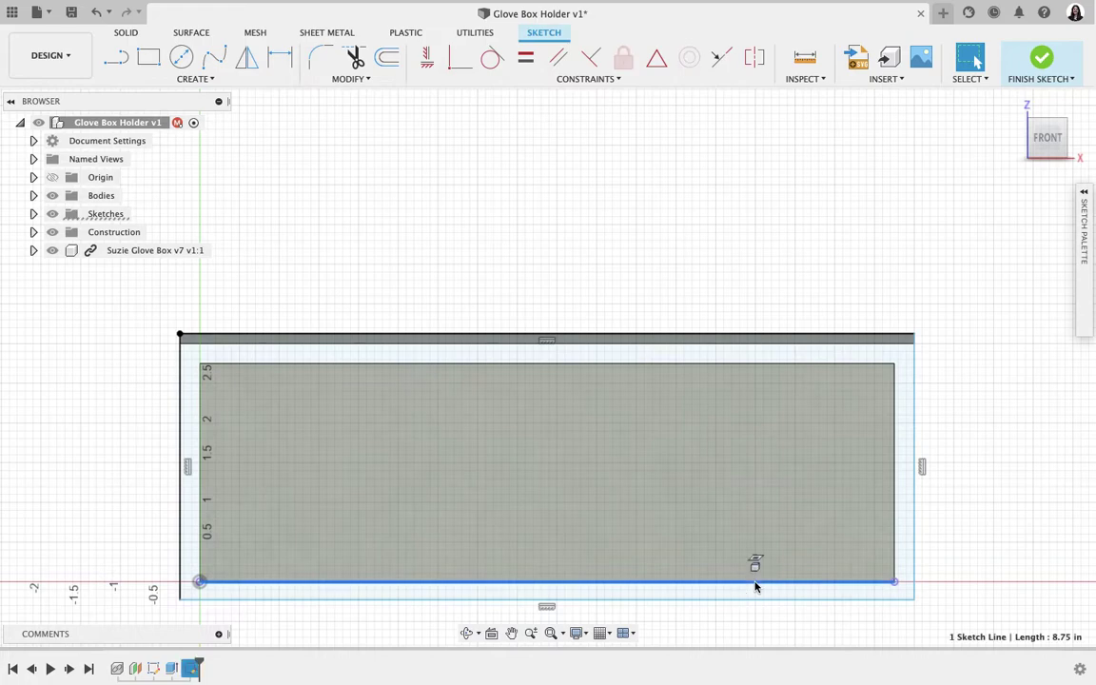
click(1084, 195)
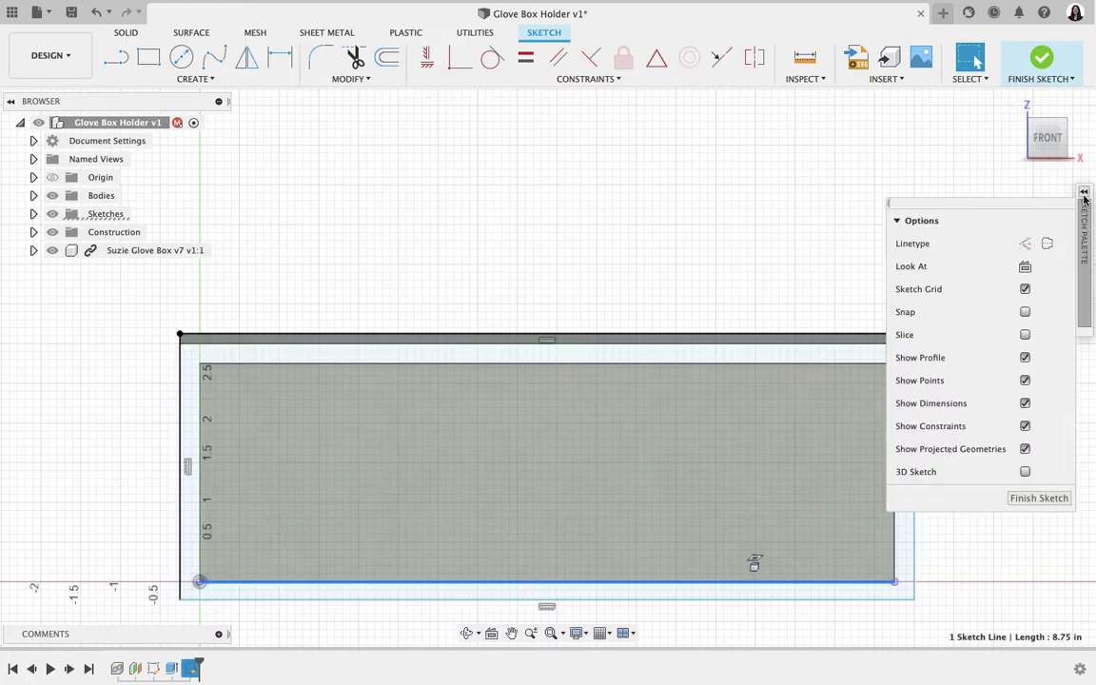
click(1025, 244)
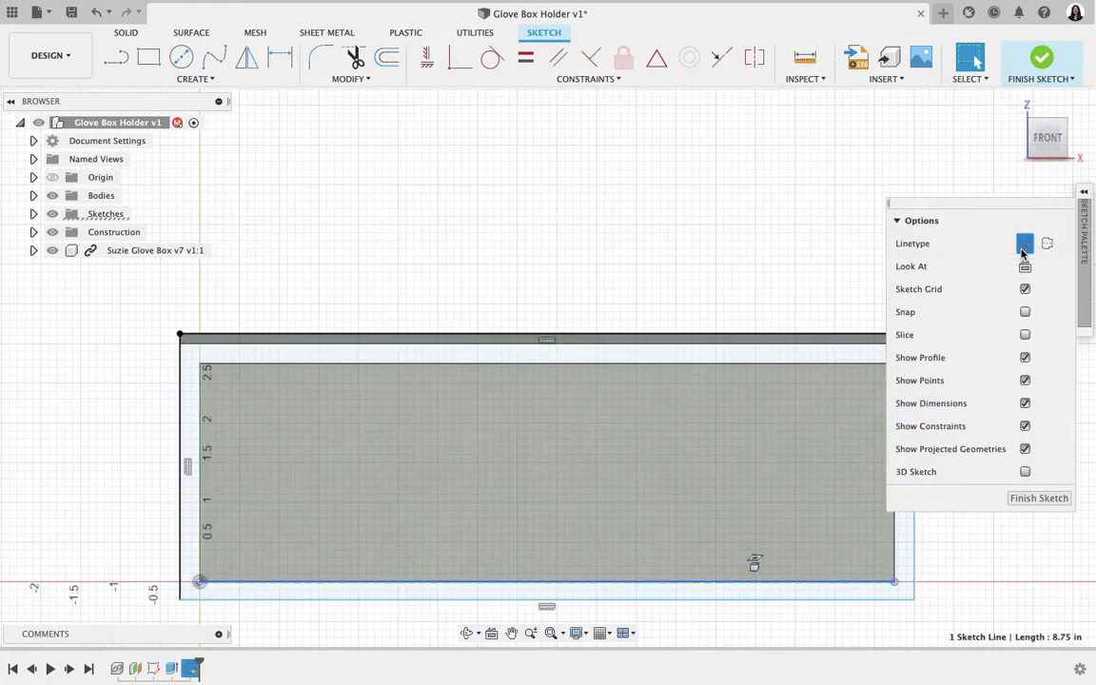
click(993, 547)
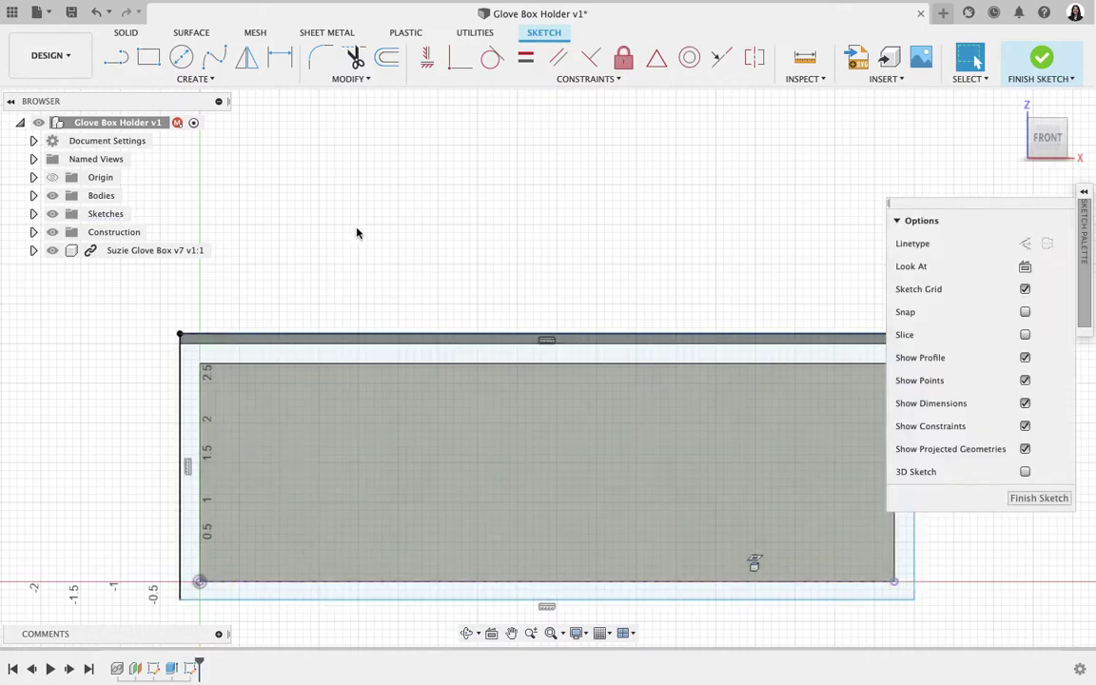
Dimension the gap between the construction line and the rectangle's bottom edge to 0.25 in and finish the sketch.
click(283, 62)
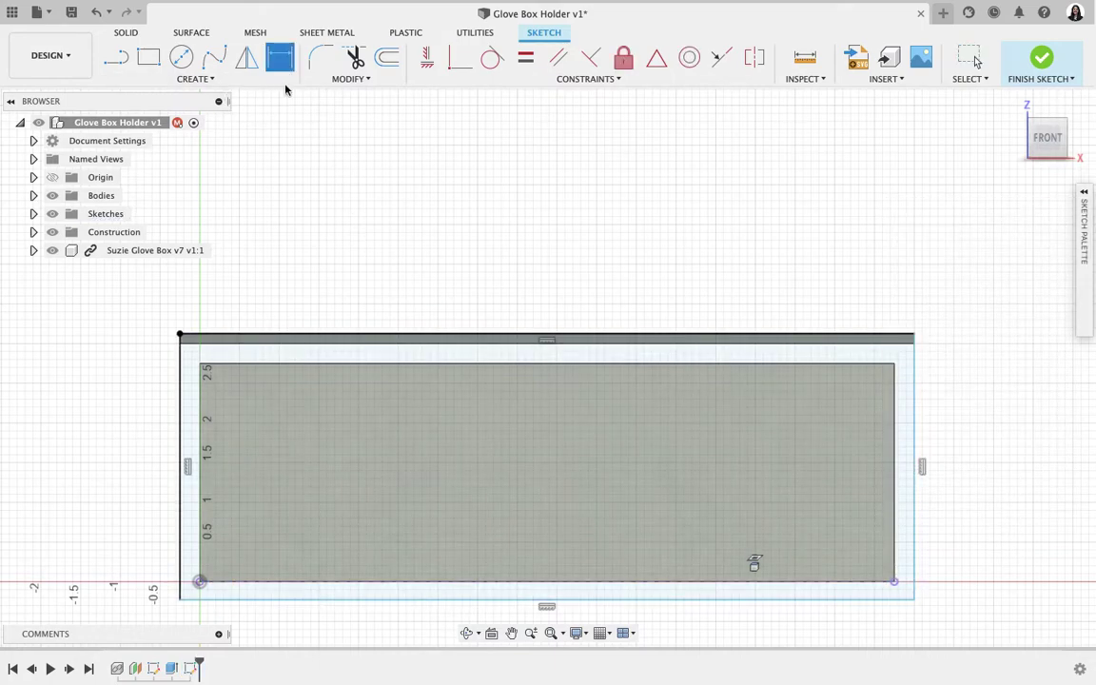
click(330, 588)
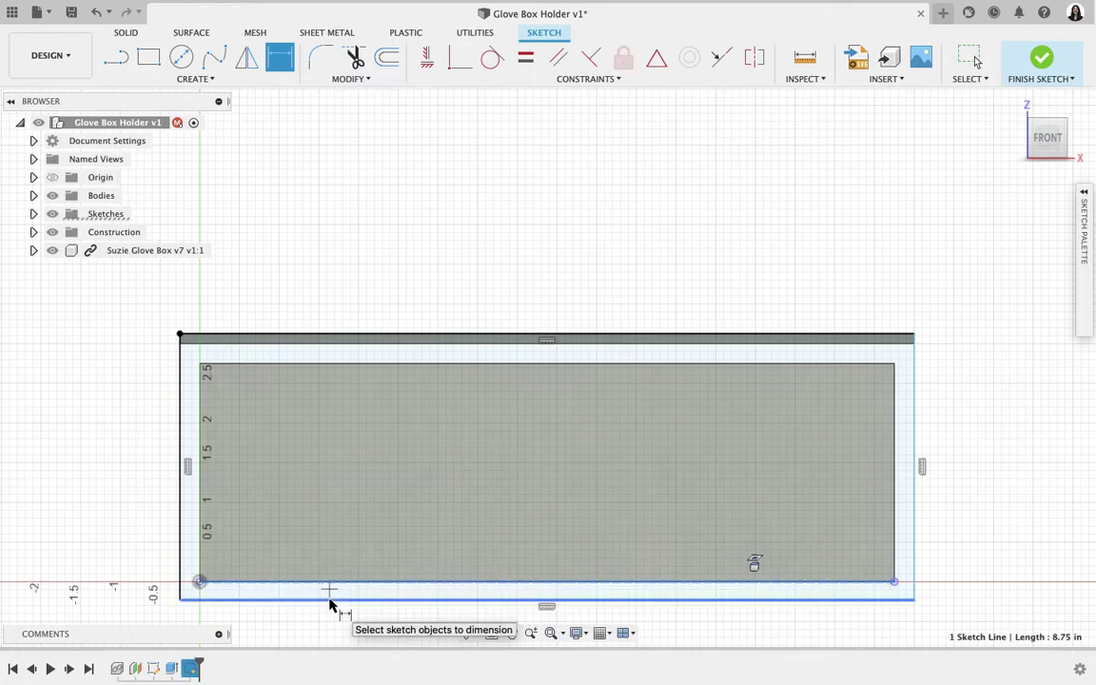
click(373, 600)
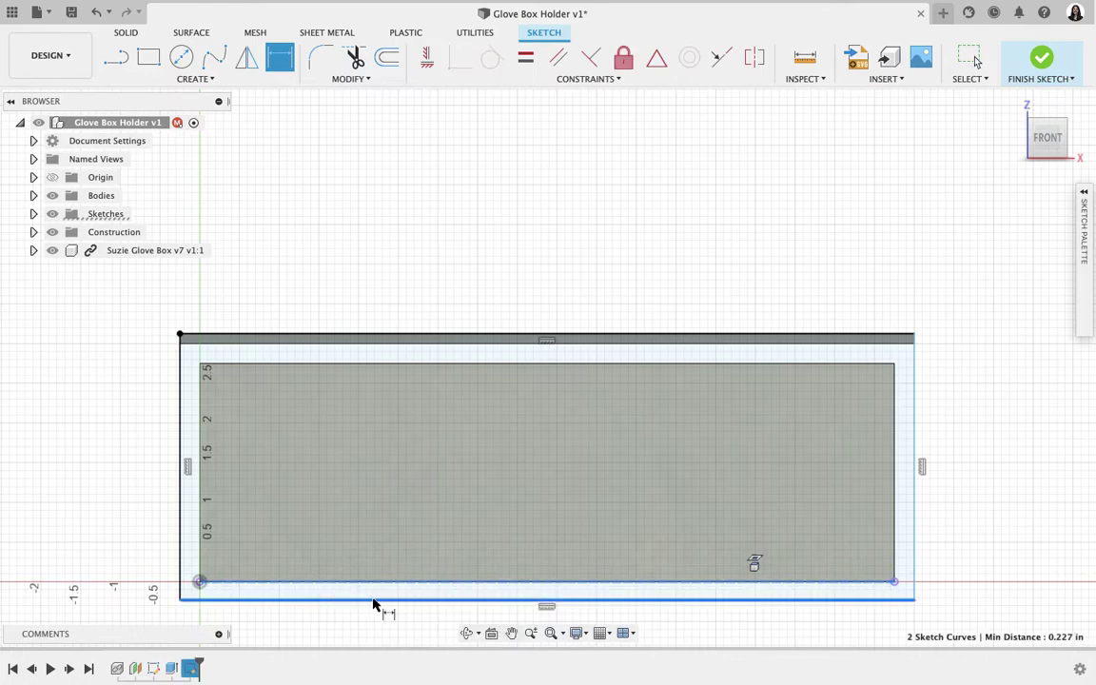
click(947, 585)
text(0.2)
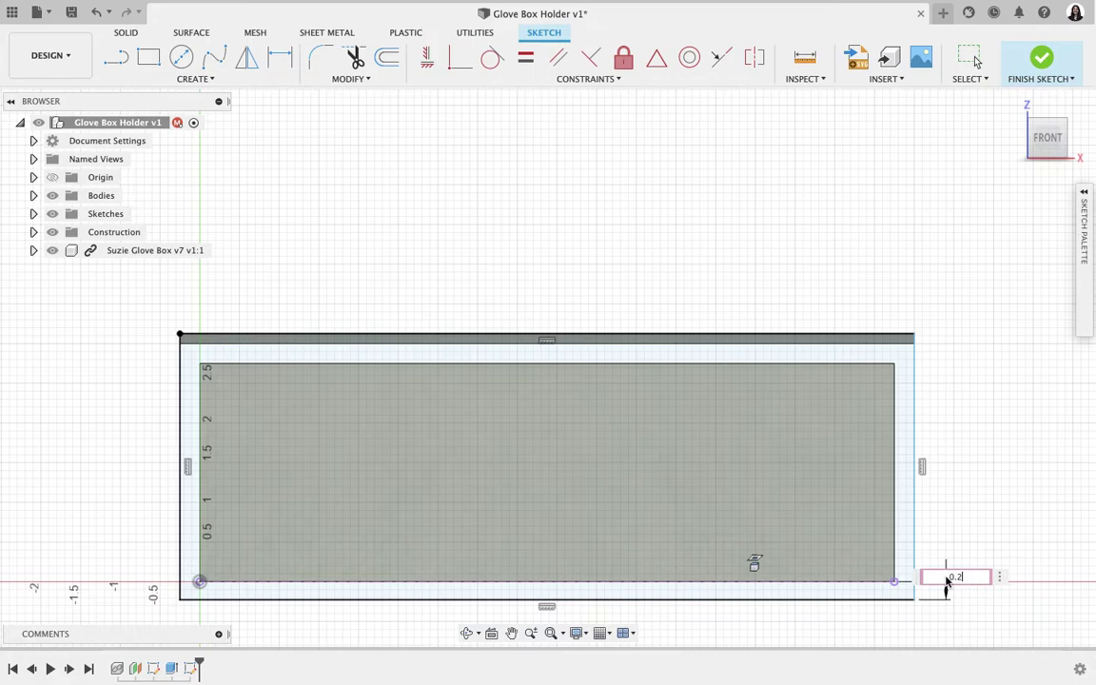
text(5)
key(Return)
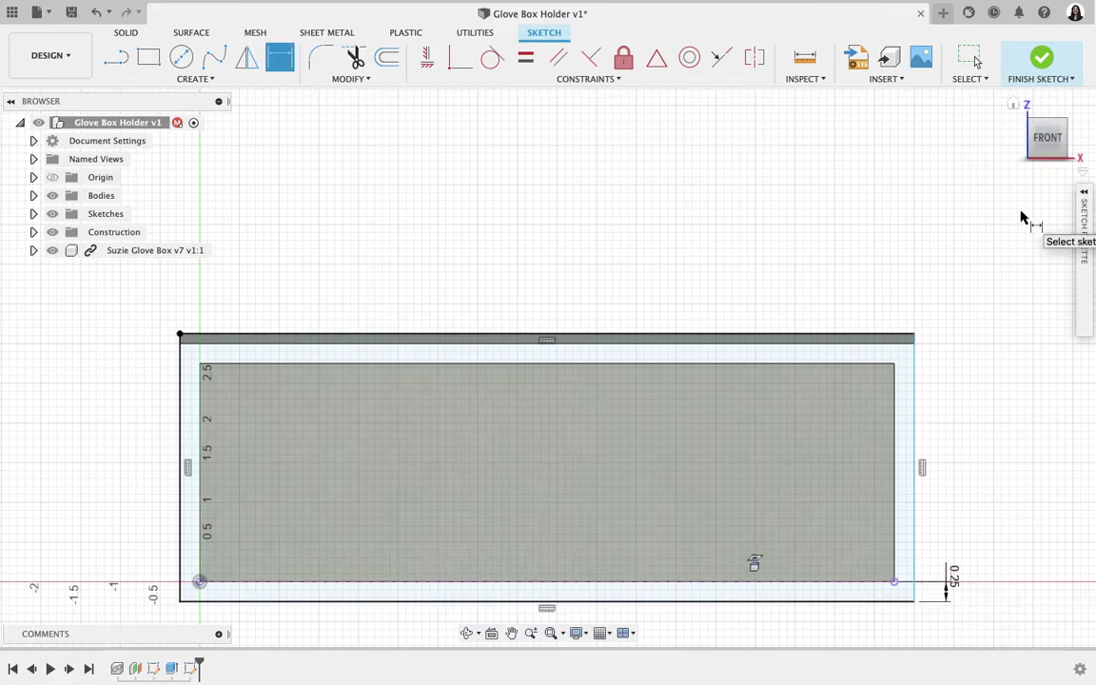
click(1043, 63)
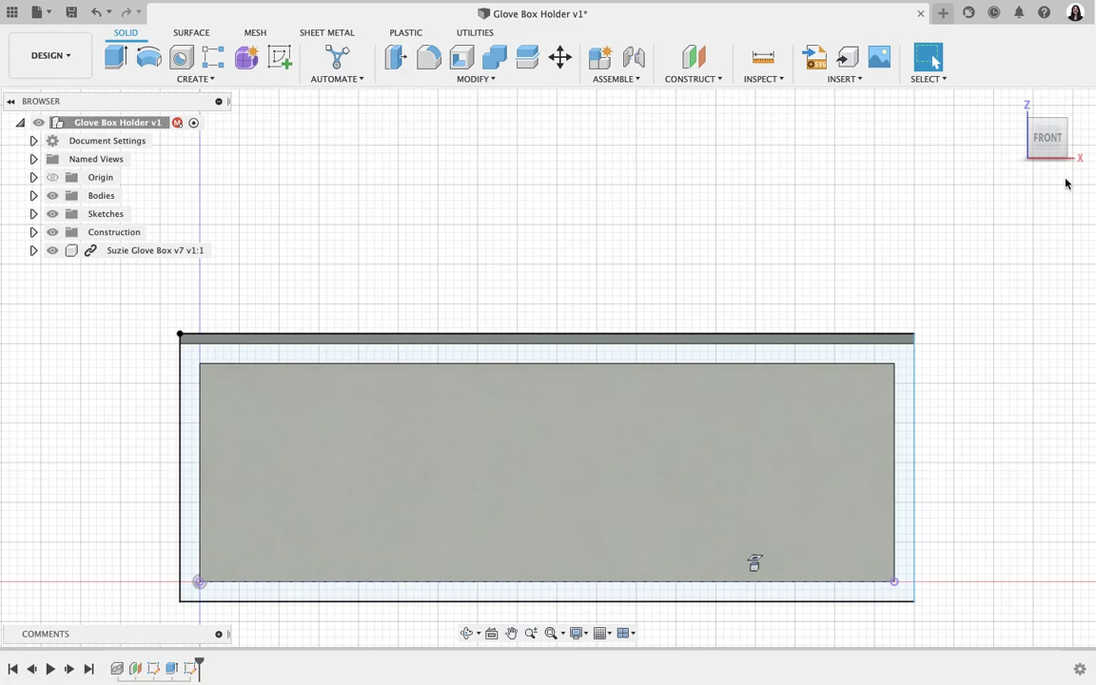
Extrude both front profiles, including the thin strip over the top panel's edge, 0.125 in outward and join them to the top panel.
click(1014, 105)
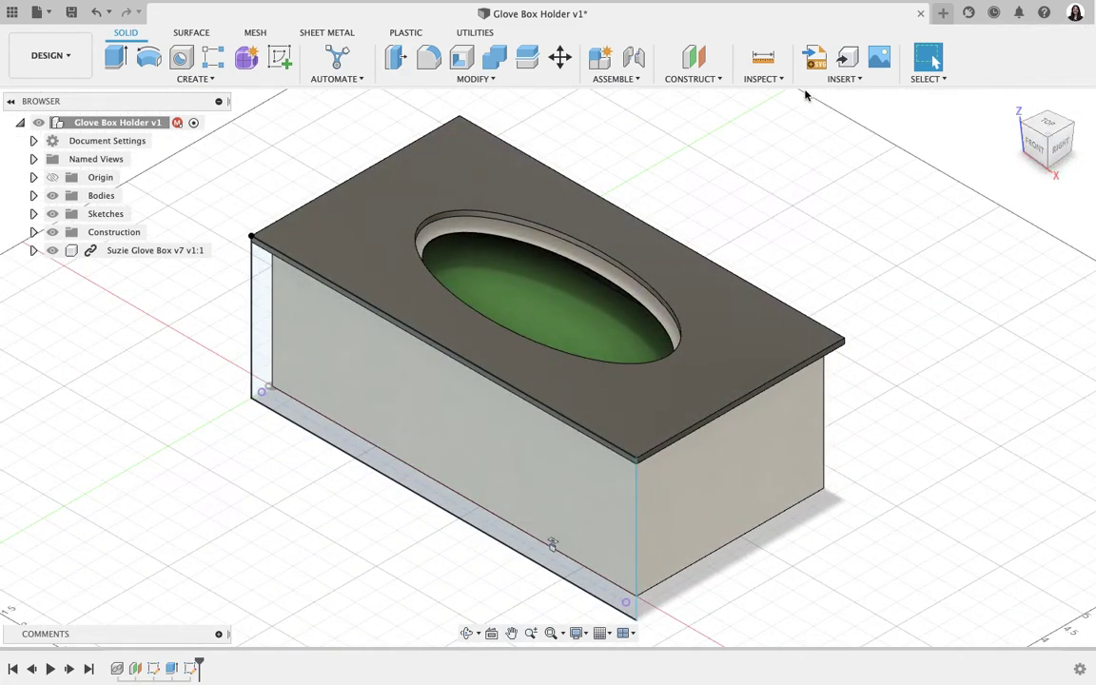
mouse_move(229, 26)
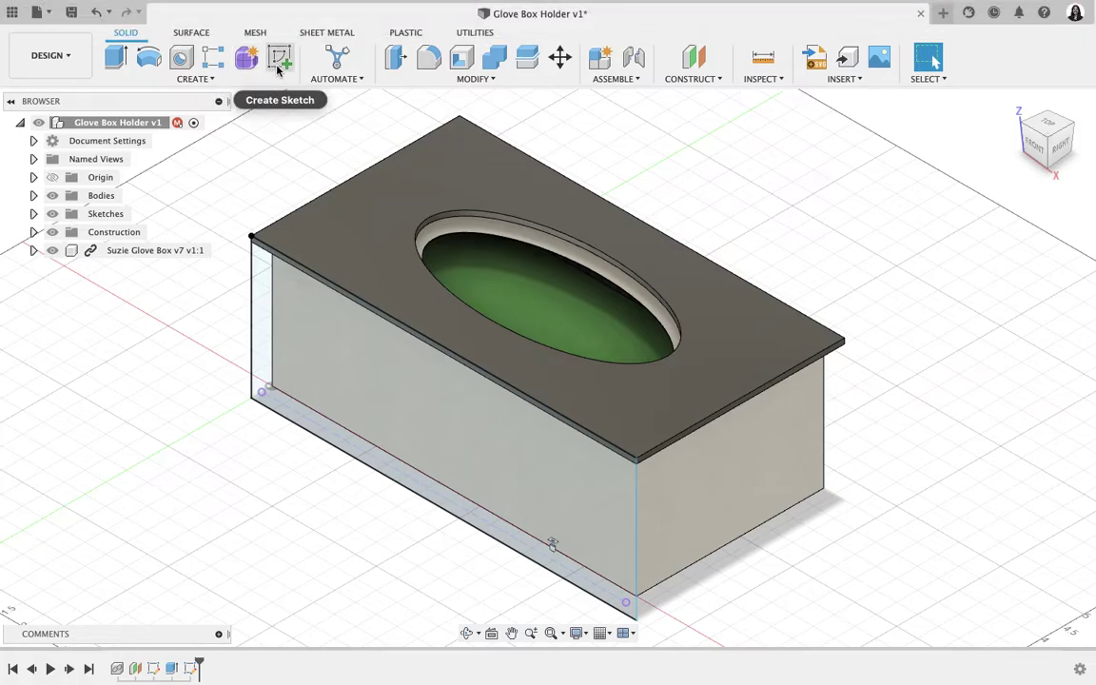
click(121, 65)
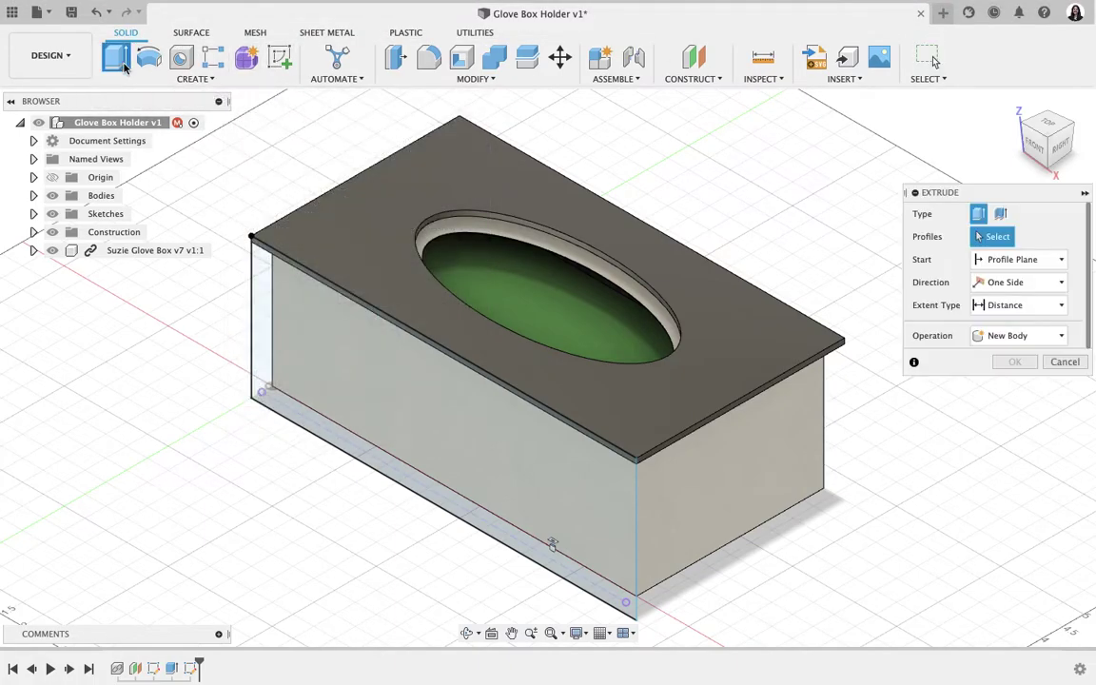
click(386, 347)
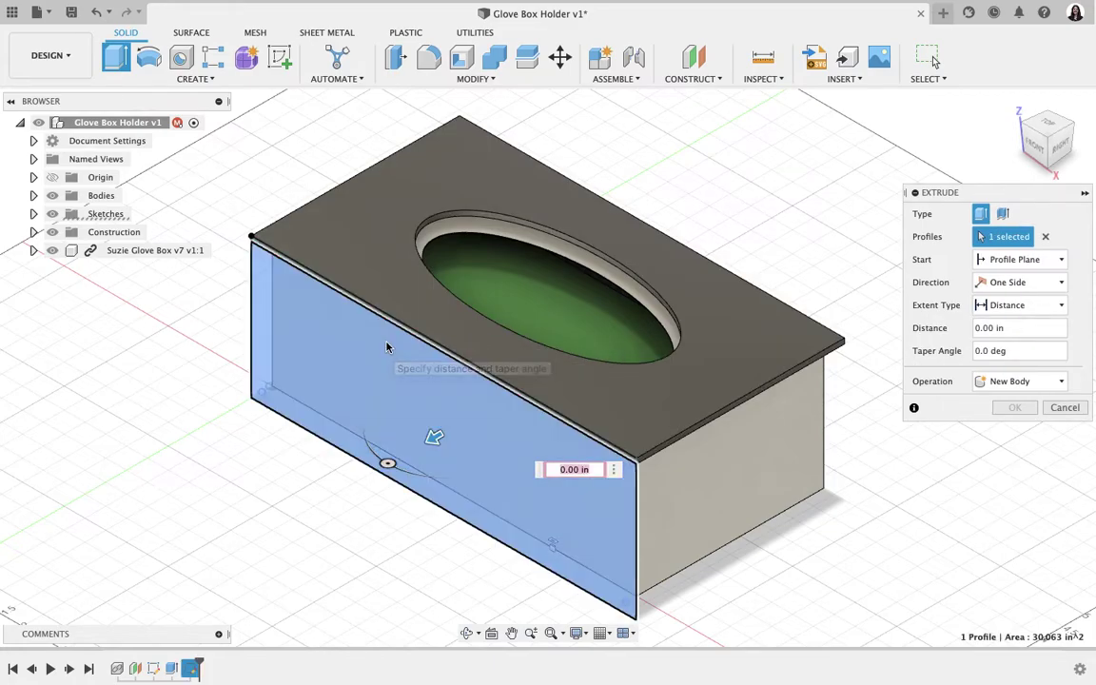
scroll(411, 348, up, 5)
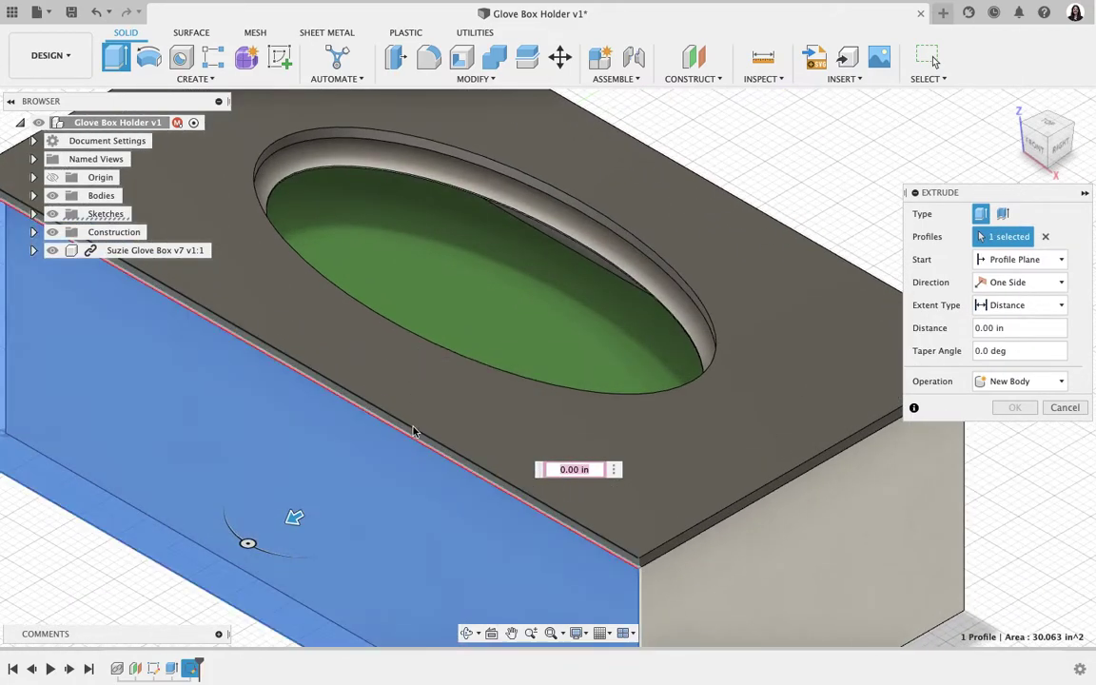
click(414, 428)
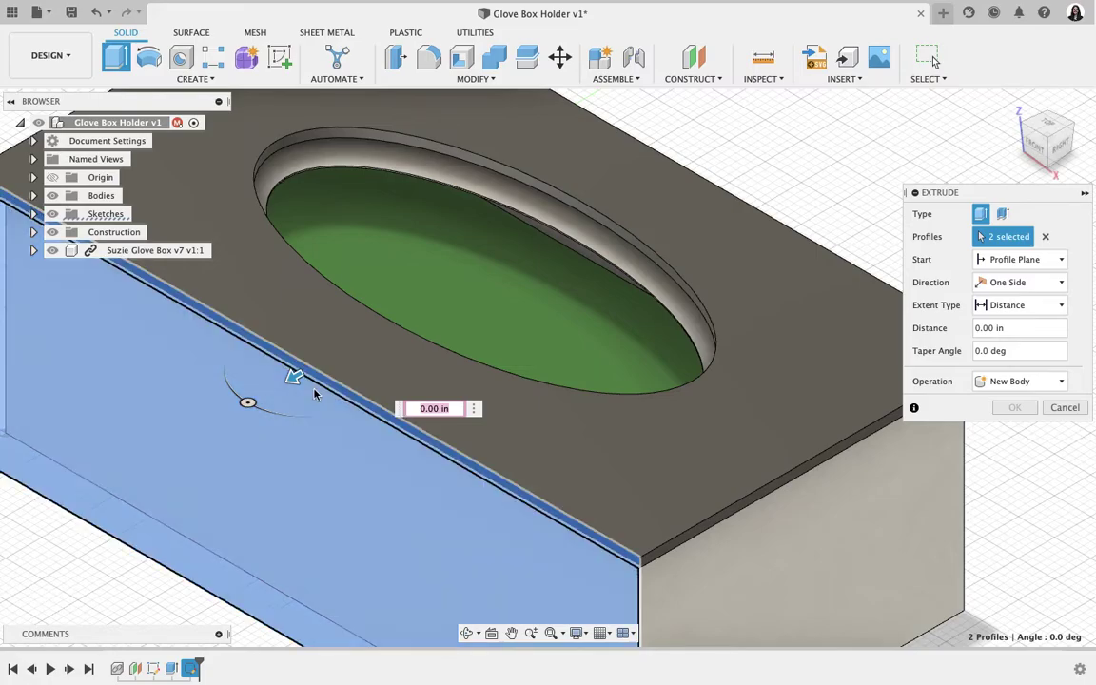
drag(293, 378, 285, 384)
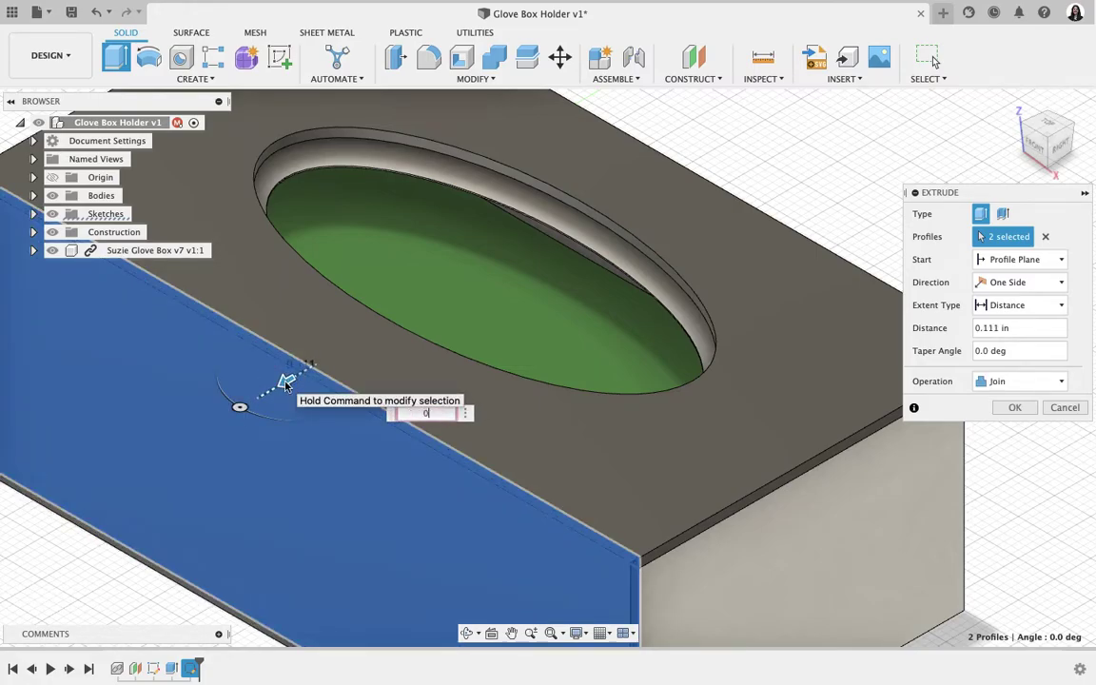
text(.125)
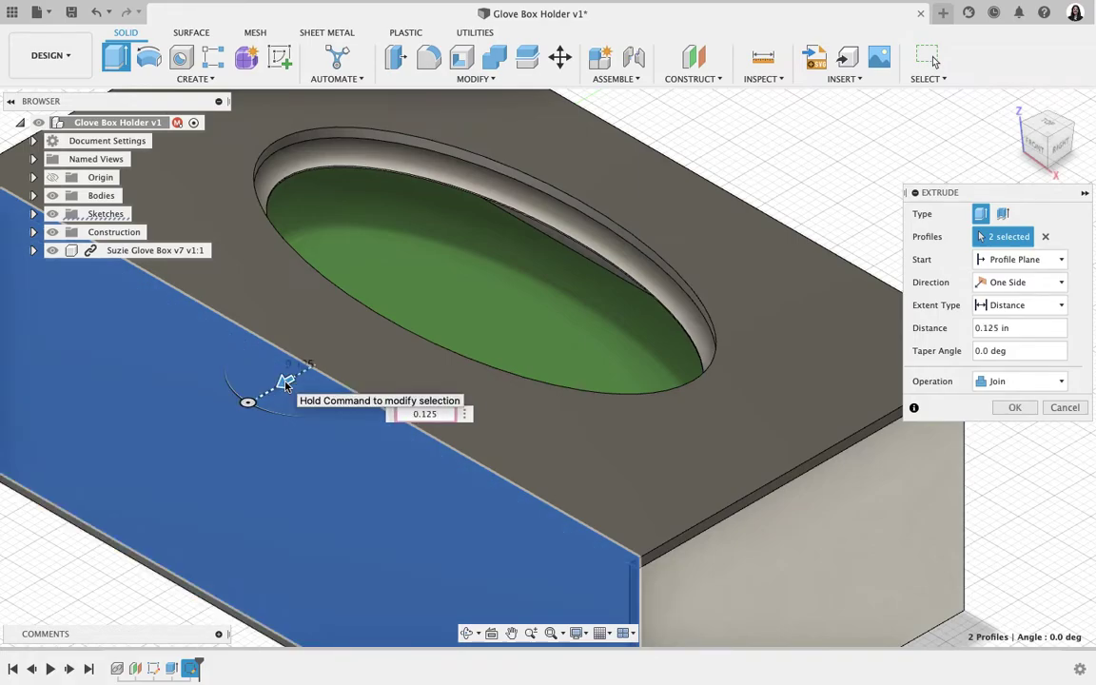
key(Return)
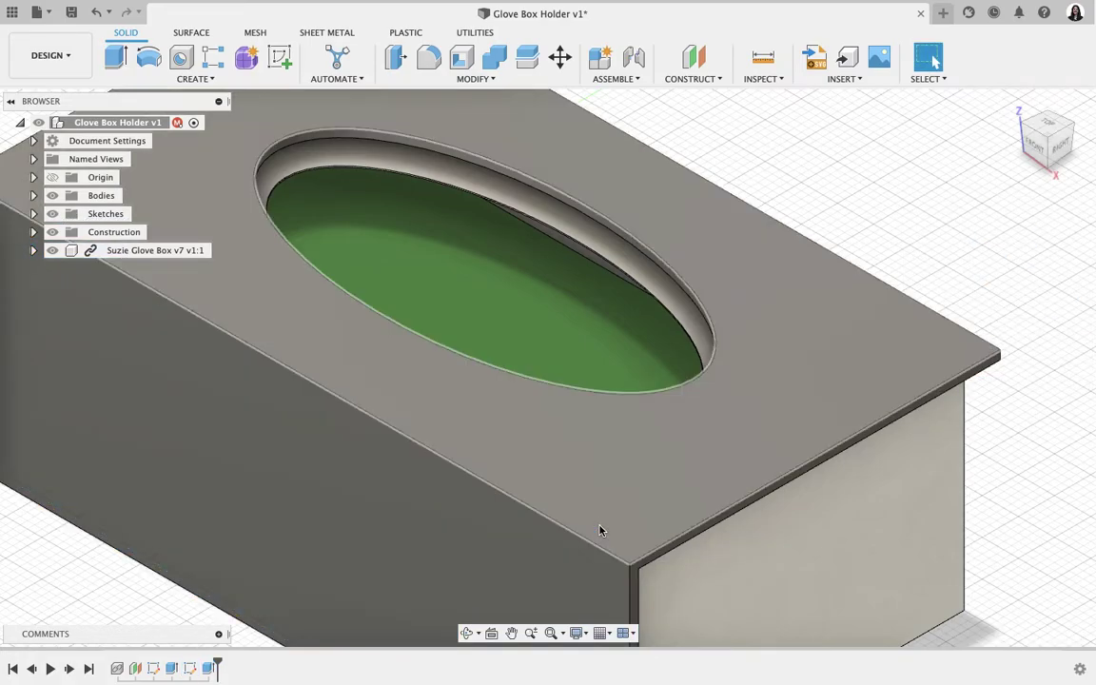
Reopen the front panel's extrusion to check its operation type and accept it with Join.
scroll(598, 523, up, 3)
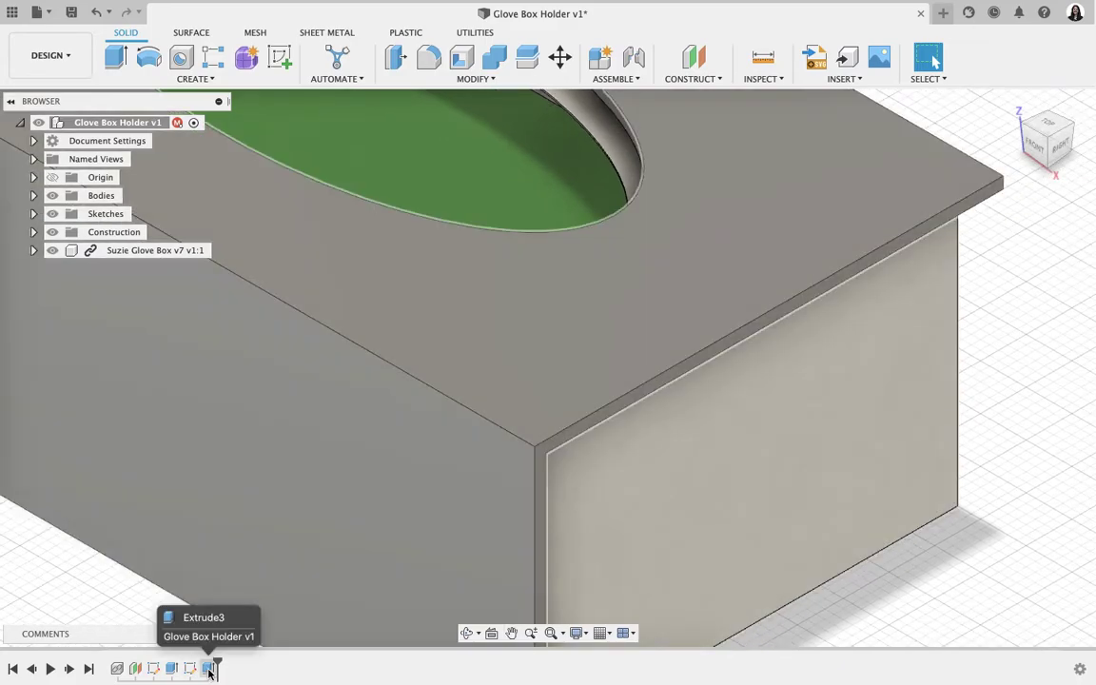
double_click(209, 669)
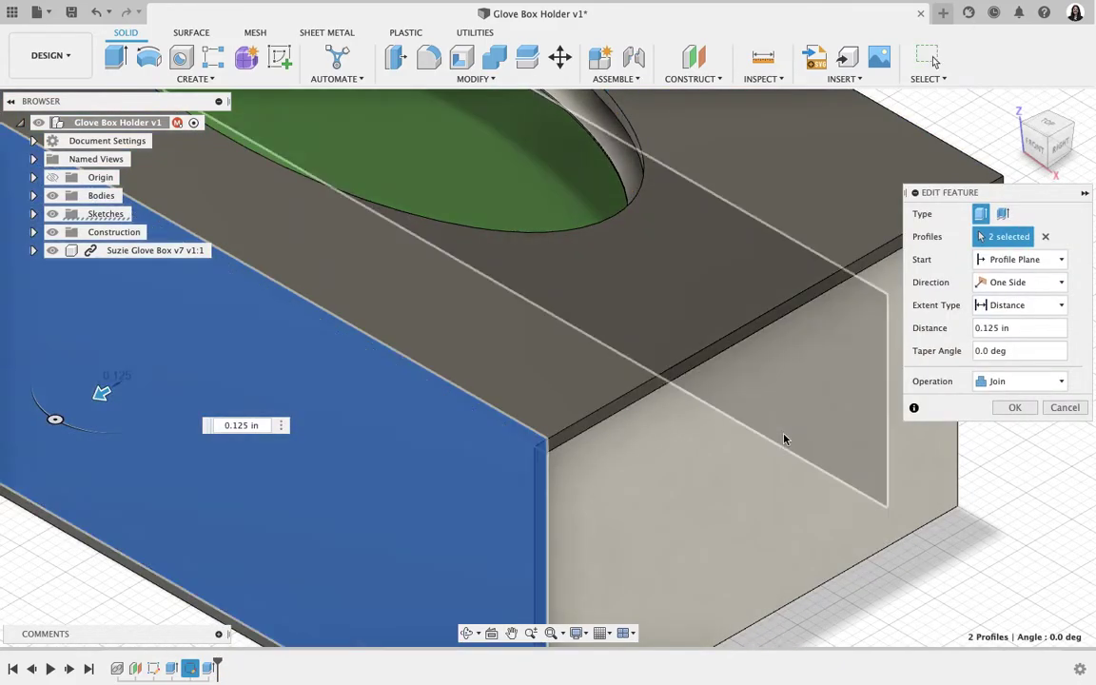
click(991, 380)
click(996, 384)
click(1011, 408)
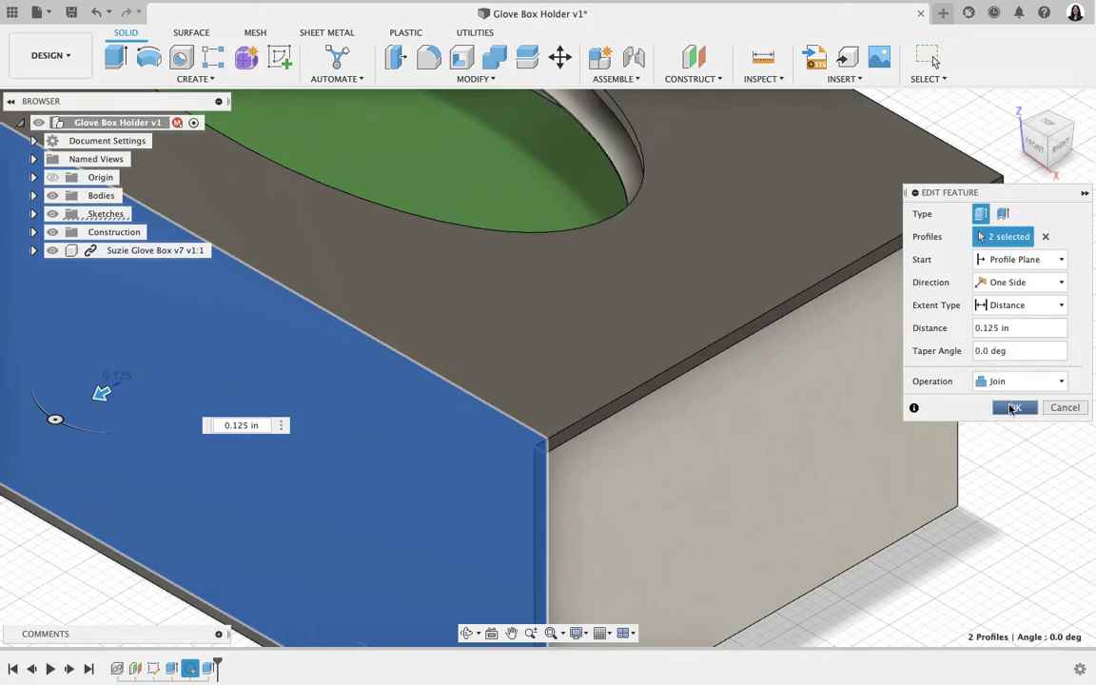
Change the front panel extrusion's operation to New Body.
click(992, 381)
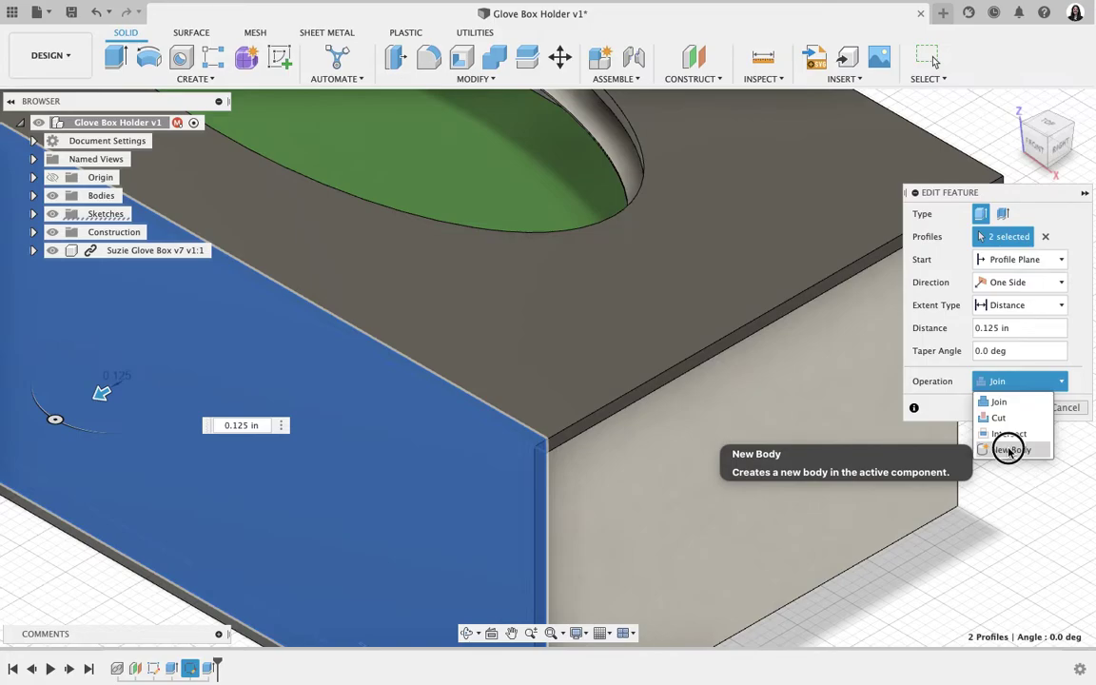
click(1010, 450)
click(1012, 407)
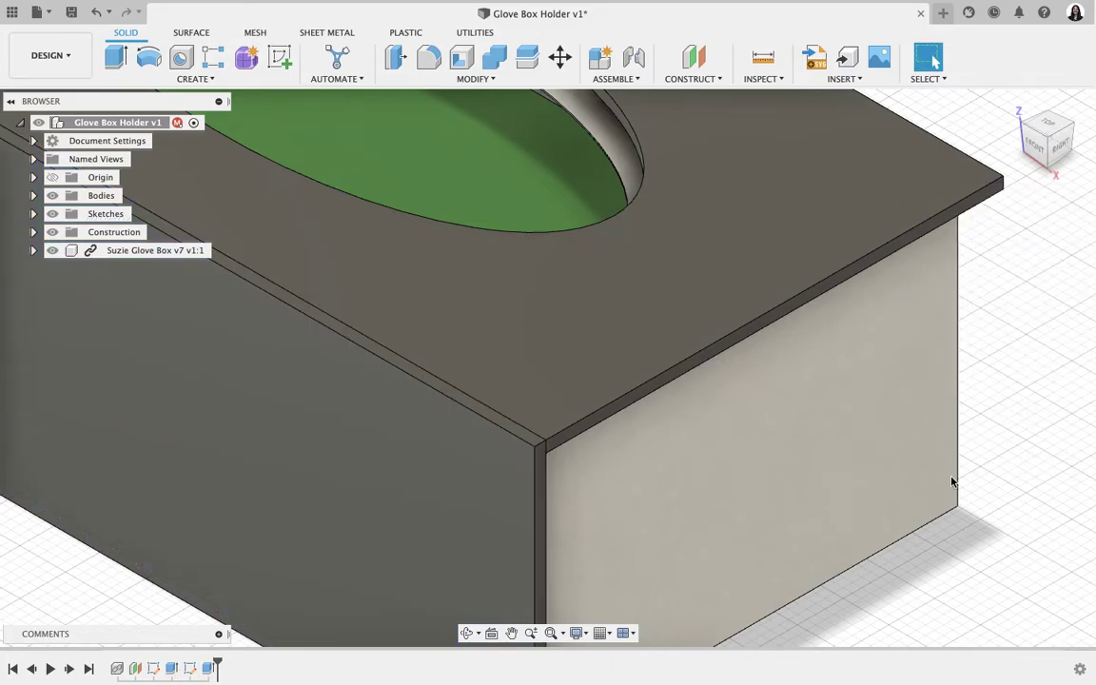
scroll(920, 533, up, 2)
scroll(920, 538, down, 3)
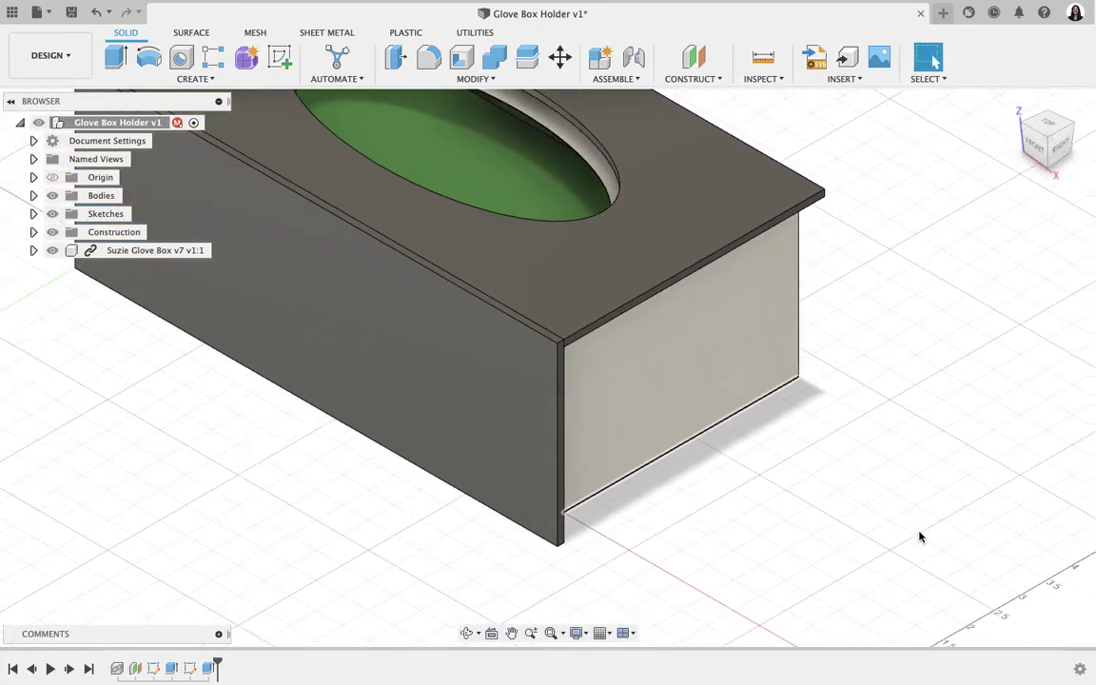
click(1059, 152)
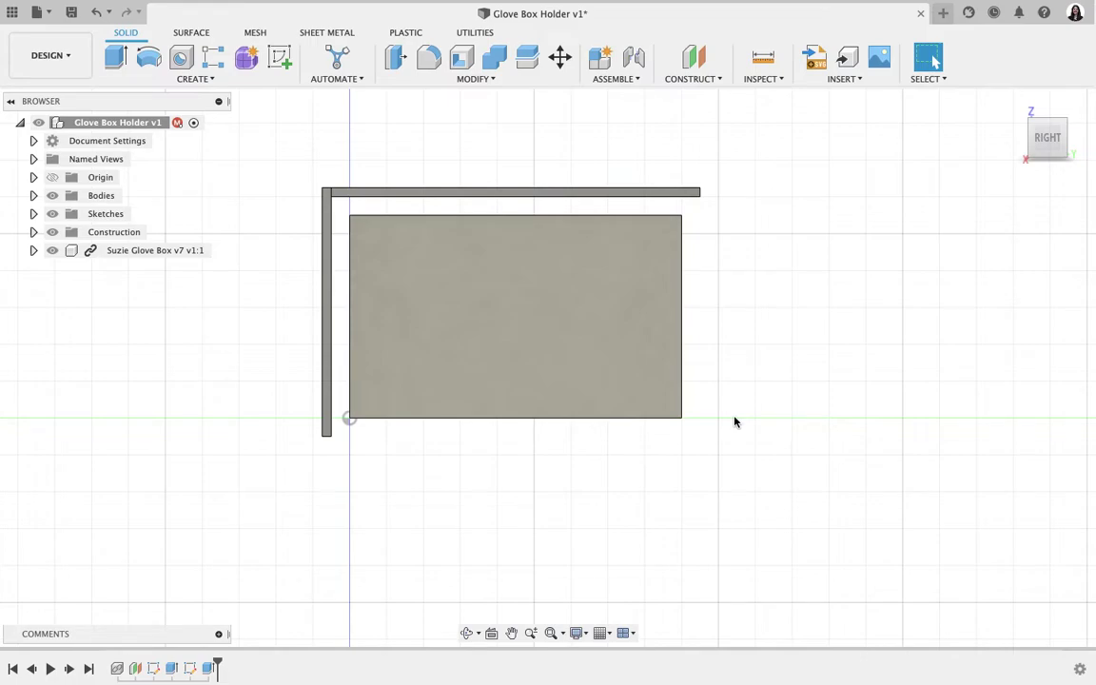
click(152, 79)
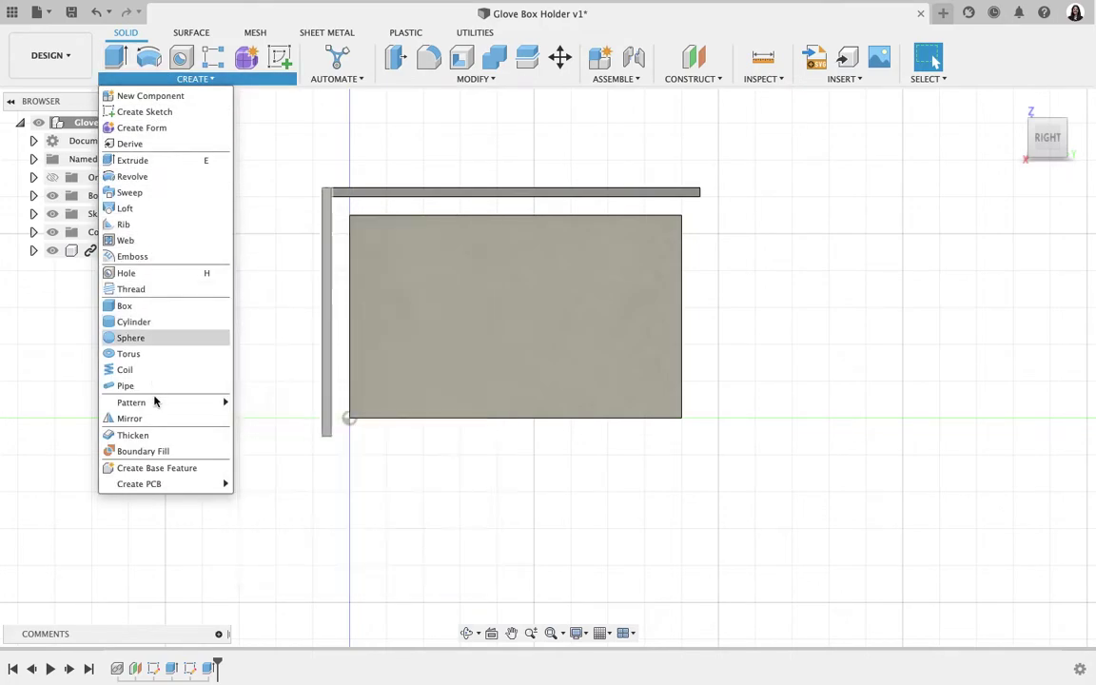
click(130, 419)
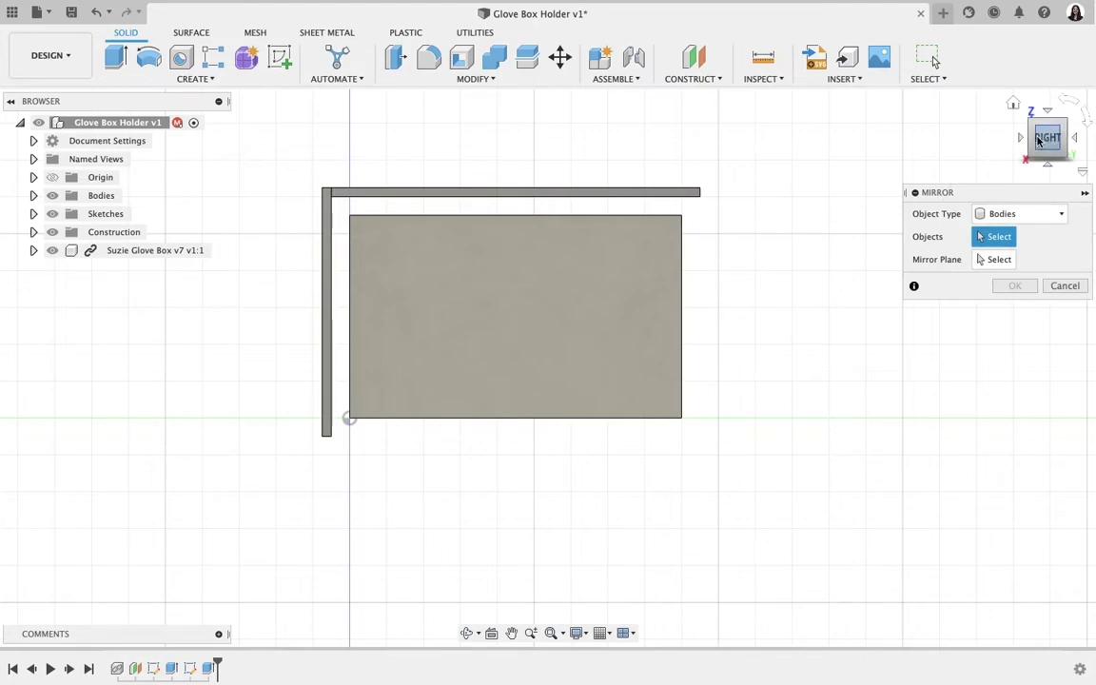
click(1014, 107)
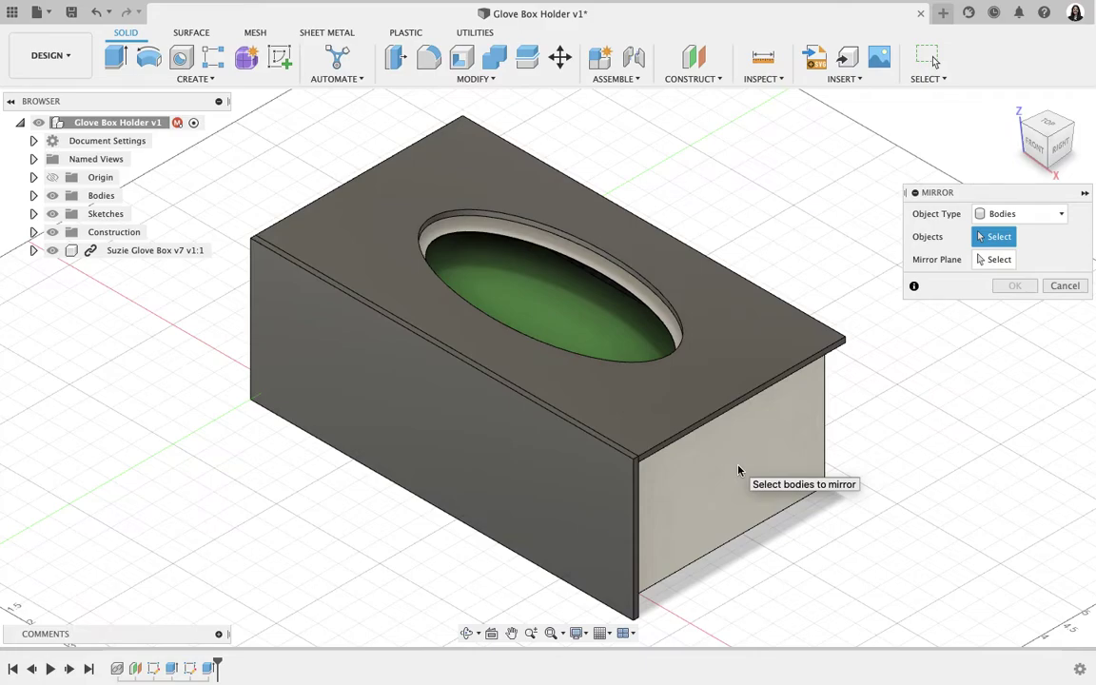
scroll(738, 470, right, 5)
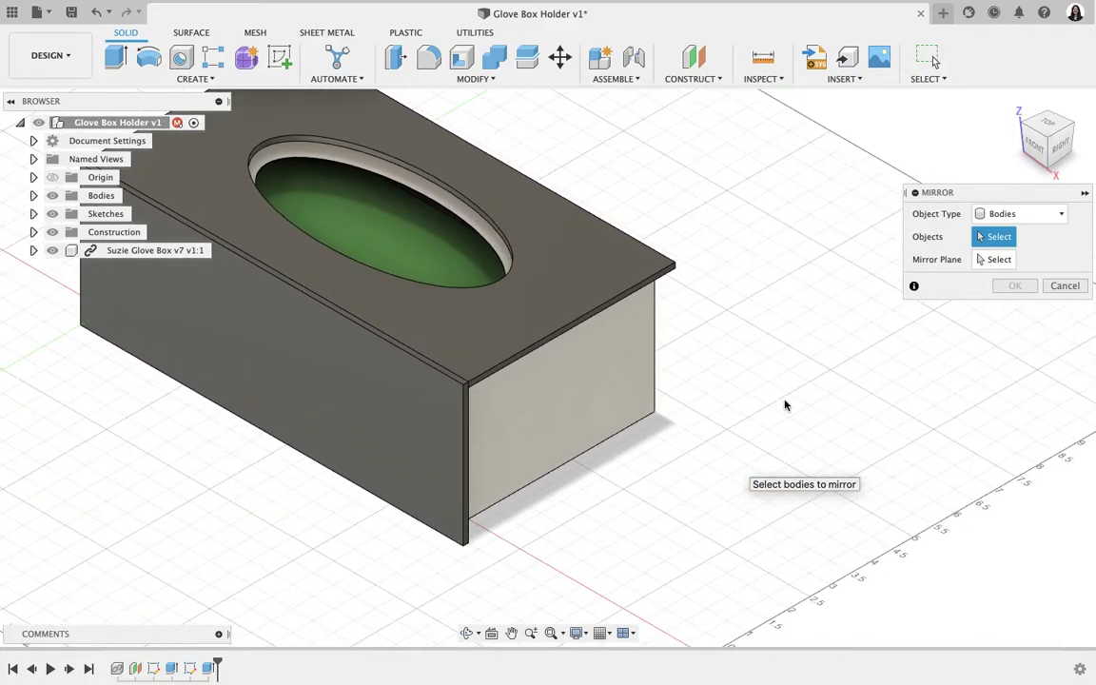
click(1065, 285)
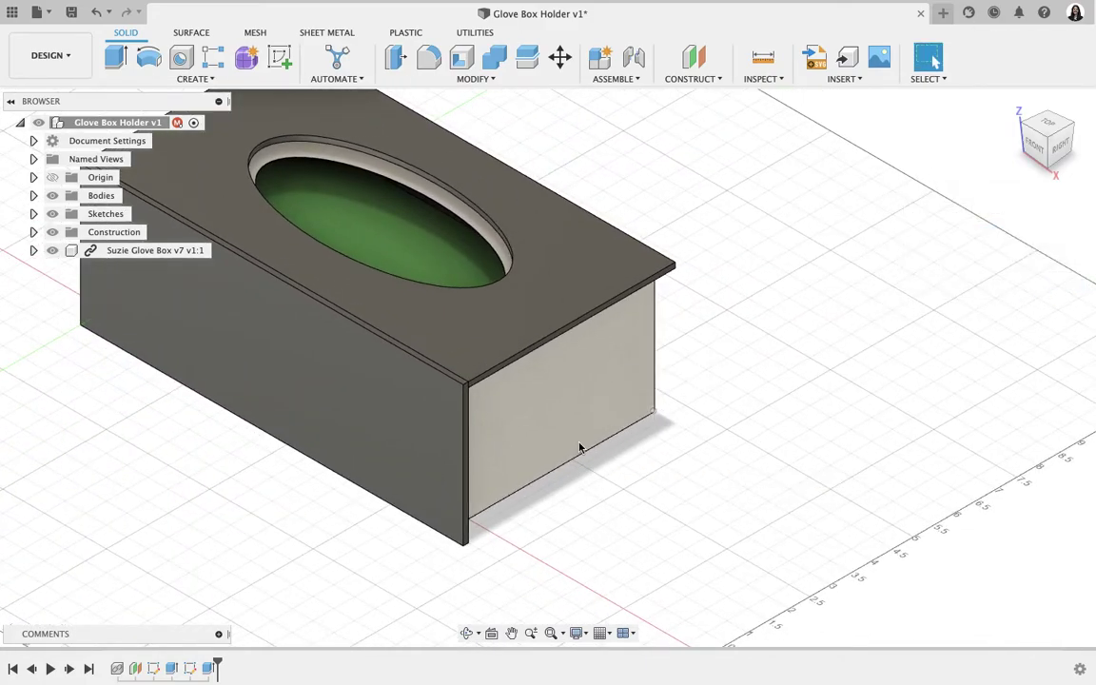
Start a sketch on the glove box's right end face and project that face's bottom and top edges.
click(198, 82)
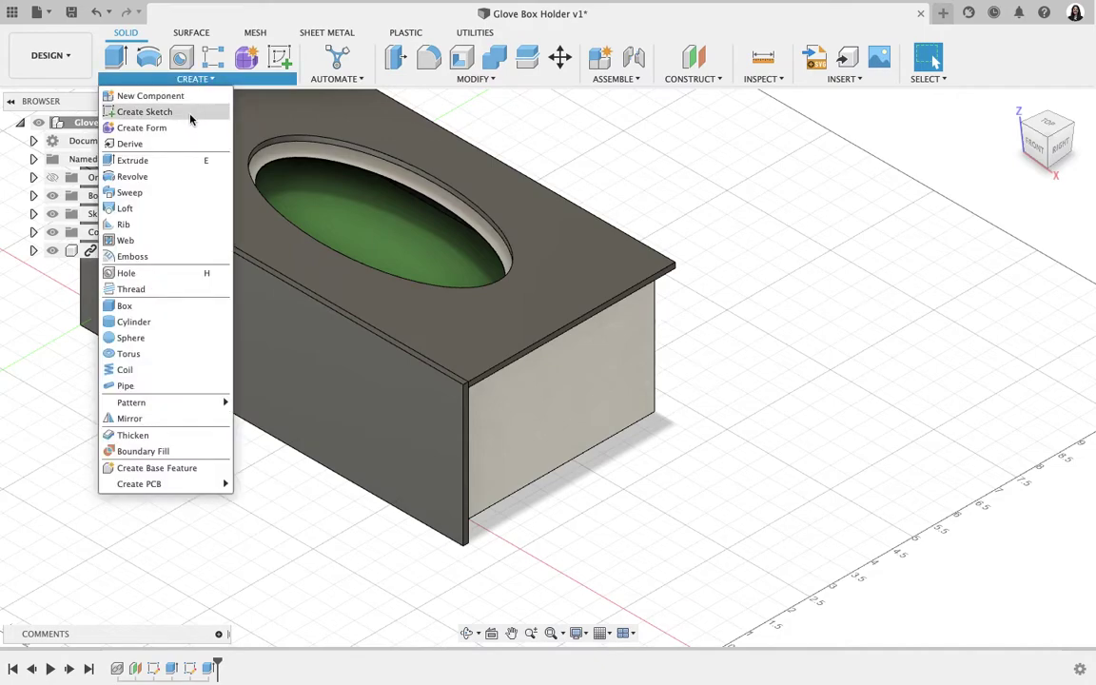
click(171, 101)
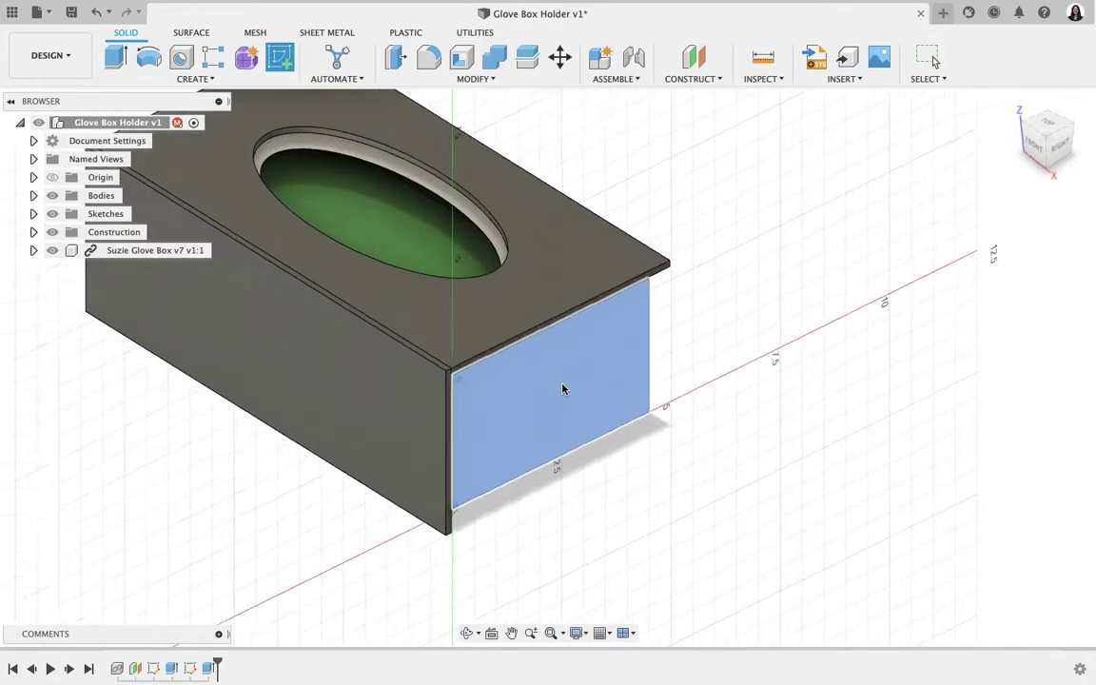
click(565, 386)
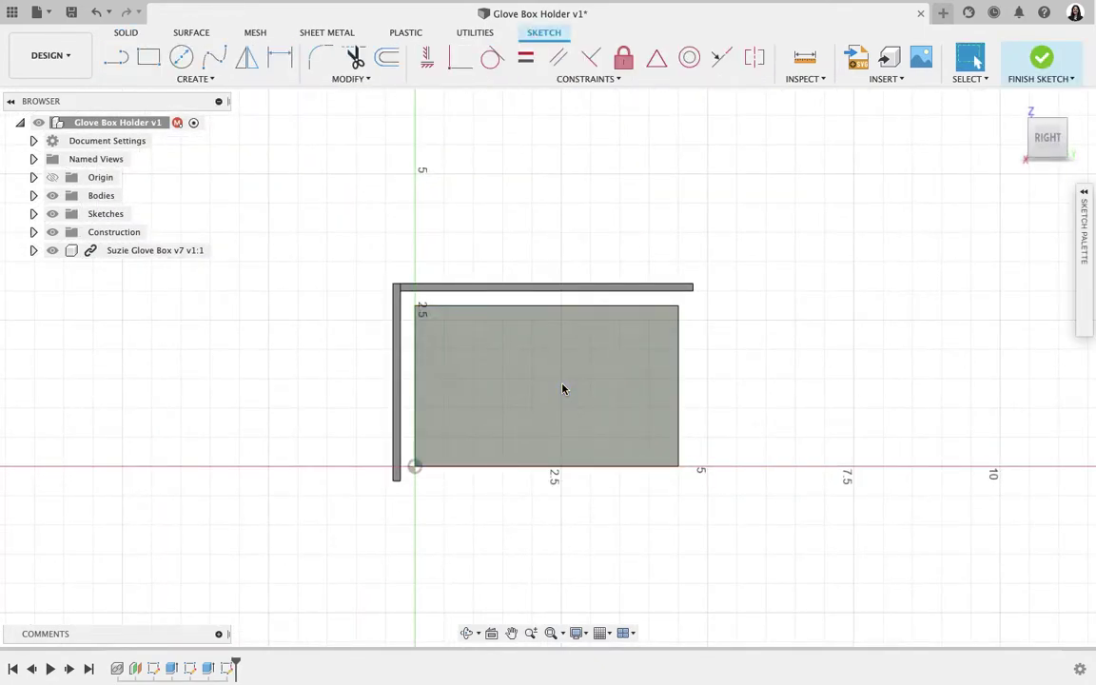
key(p)
click(550, 468)
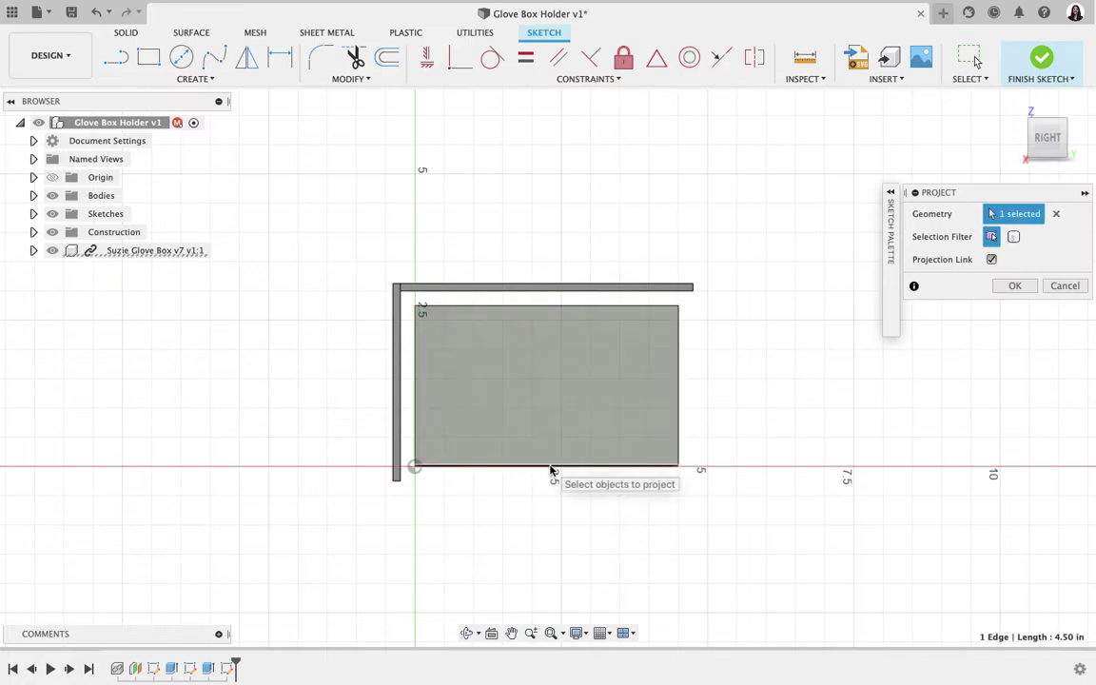
click(550, 309)
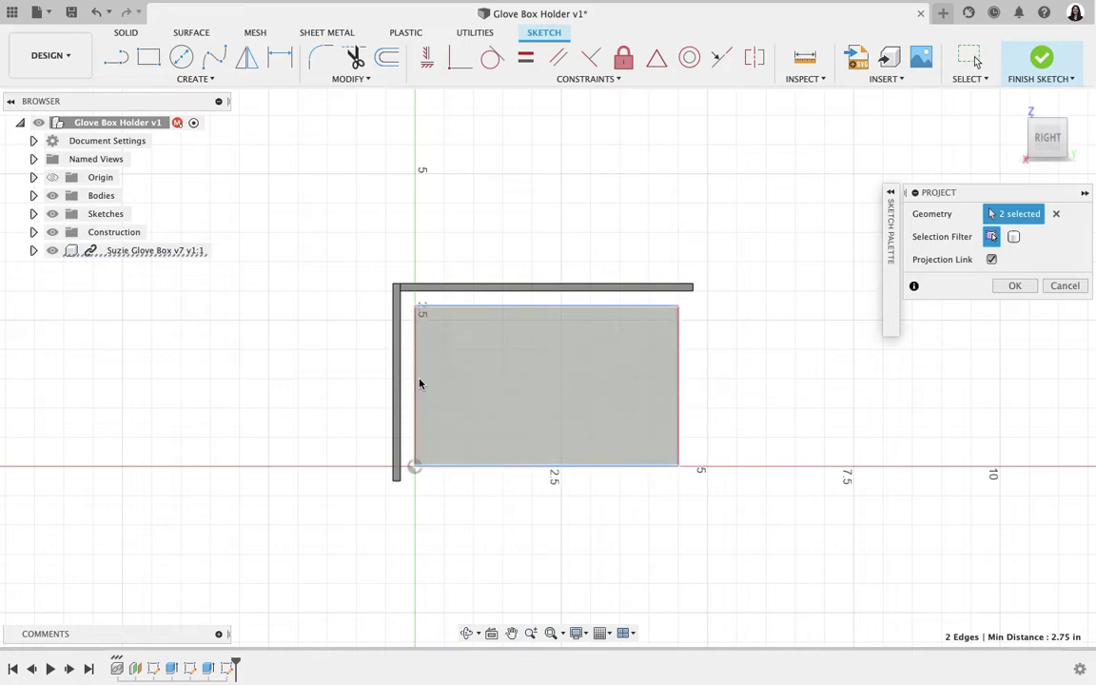
click(1015, 286)
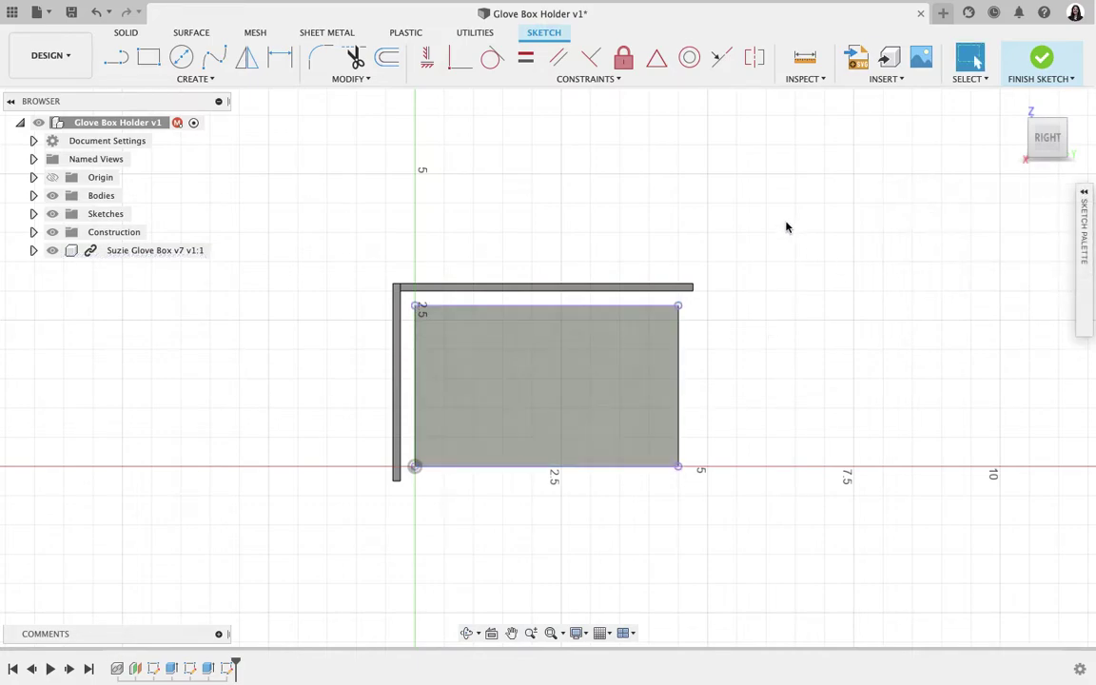
Sketch a vertical line joining the midpoints of the projected top and bottom edges.
click(120, 63)
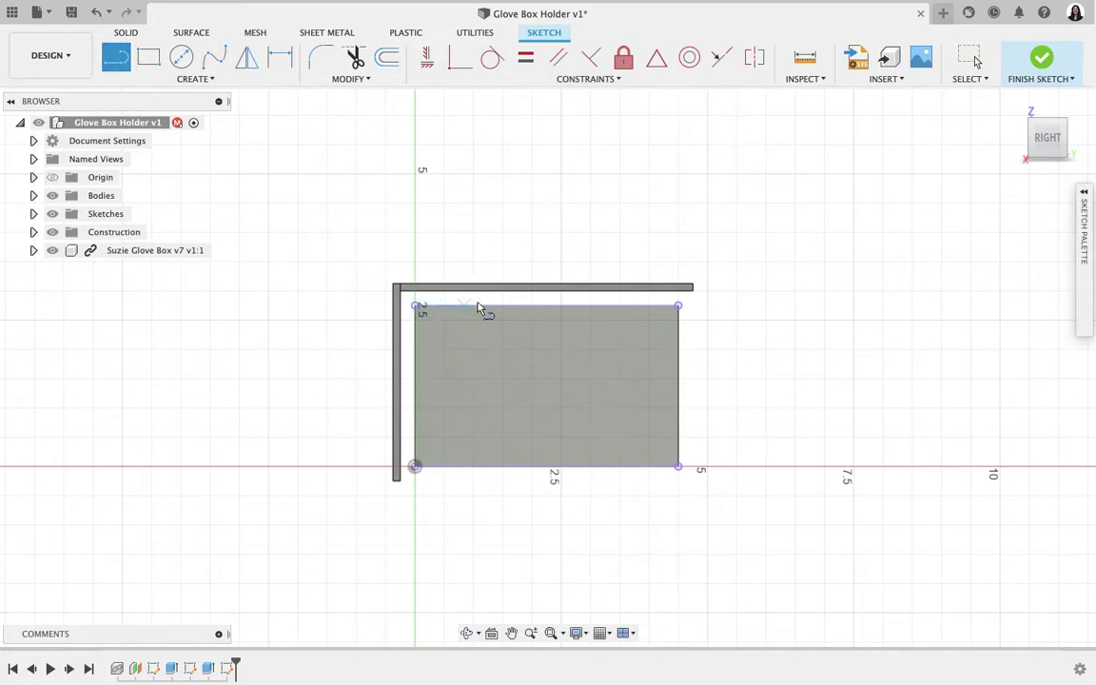
click(546, 306)
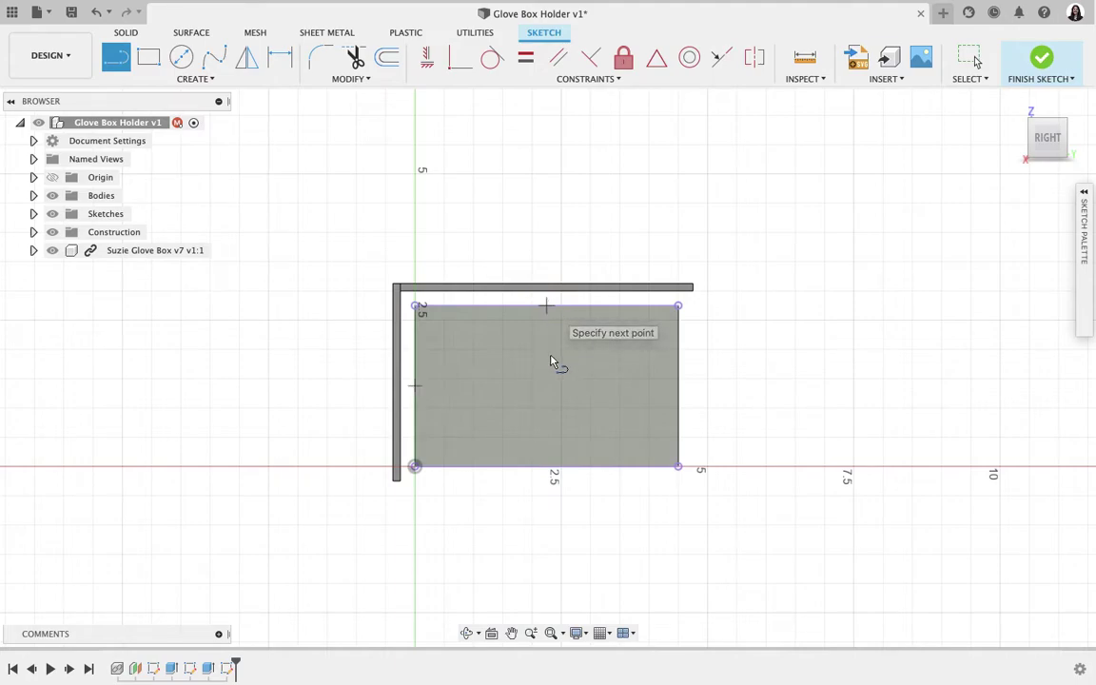
double_click(550, 468)
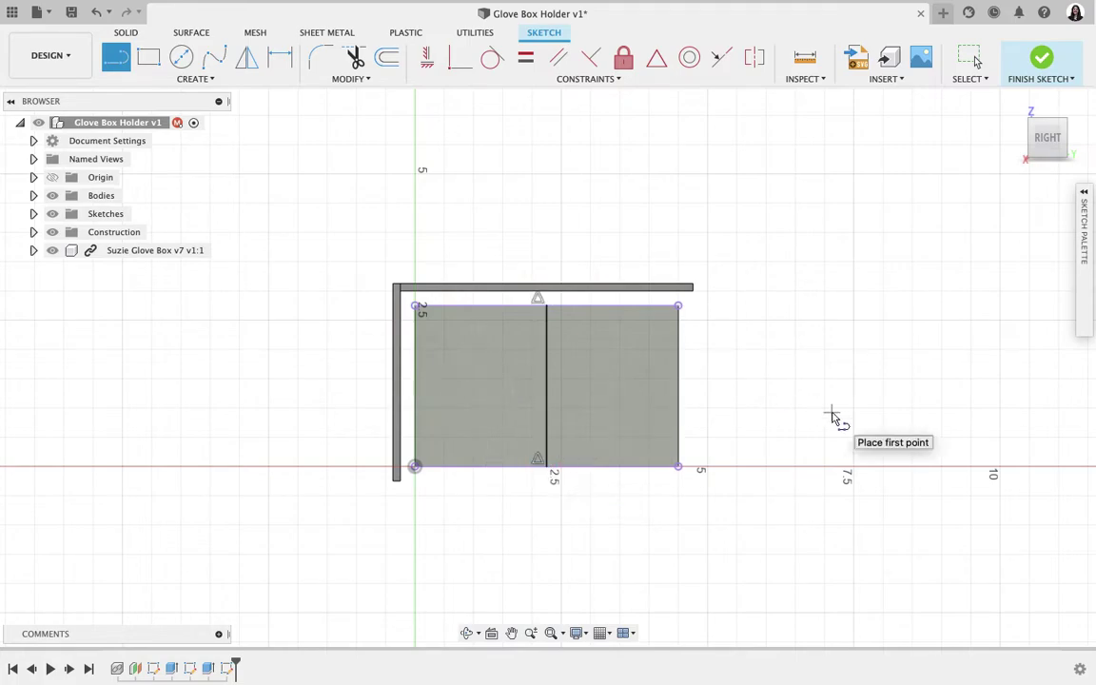
Convert the vertical midline to a construction line and finish the sketch.
click(1085, 194)
click(1047, 237)
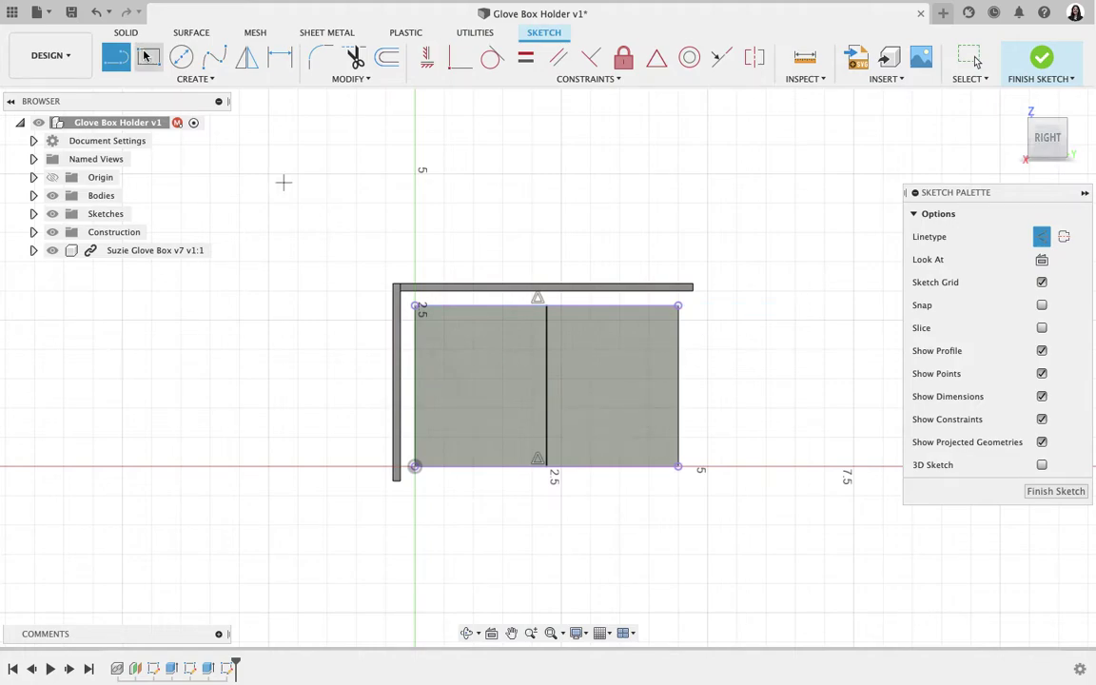
click(969, 56)
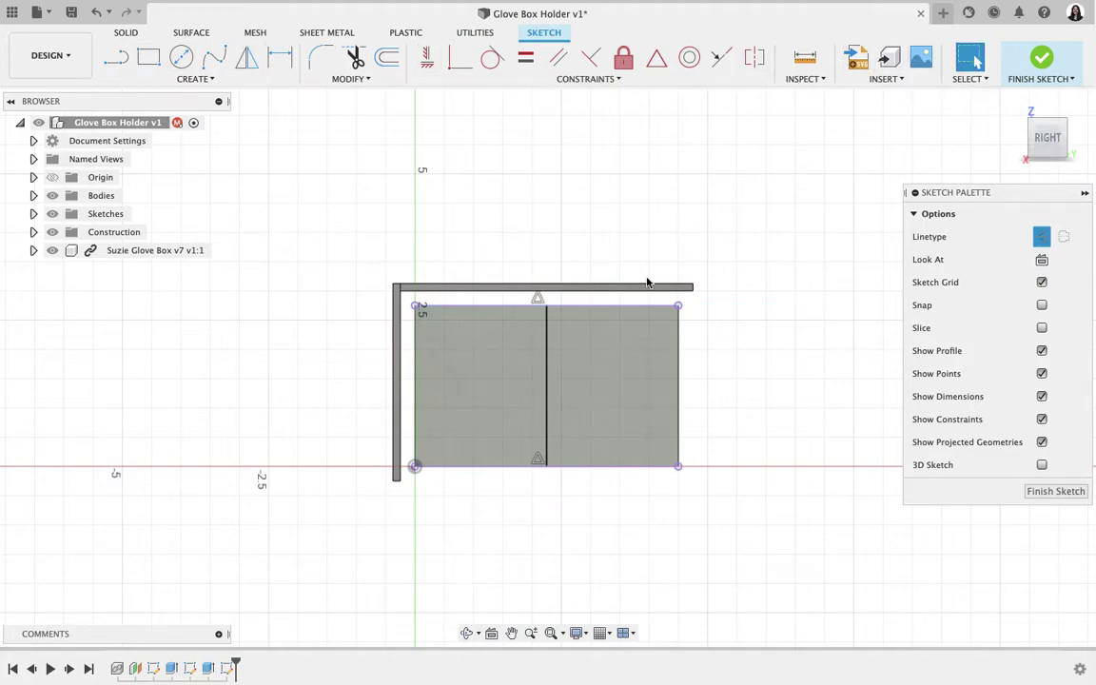
click(545, 344)
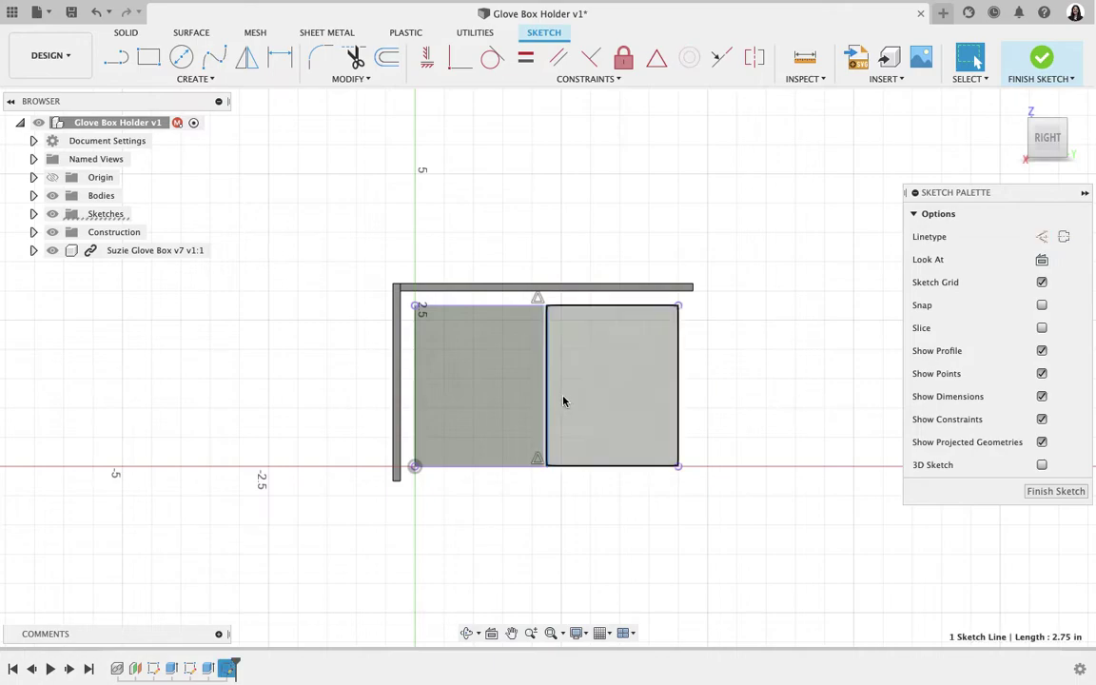
click(1041, 242)
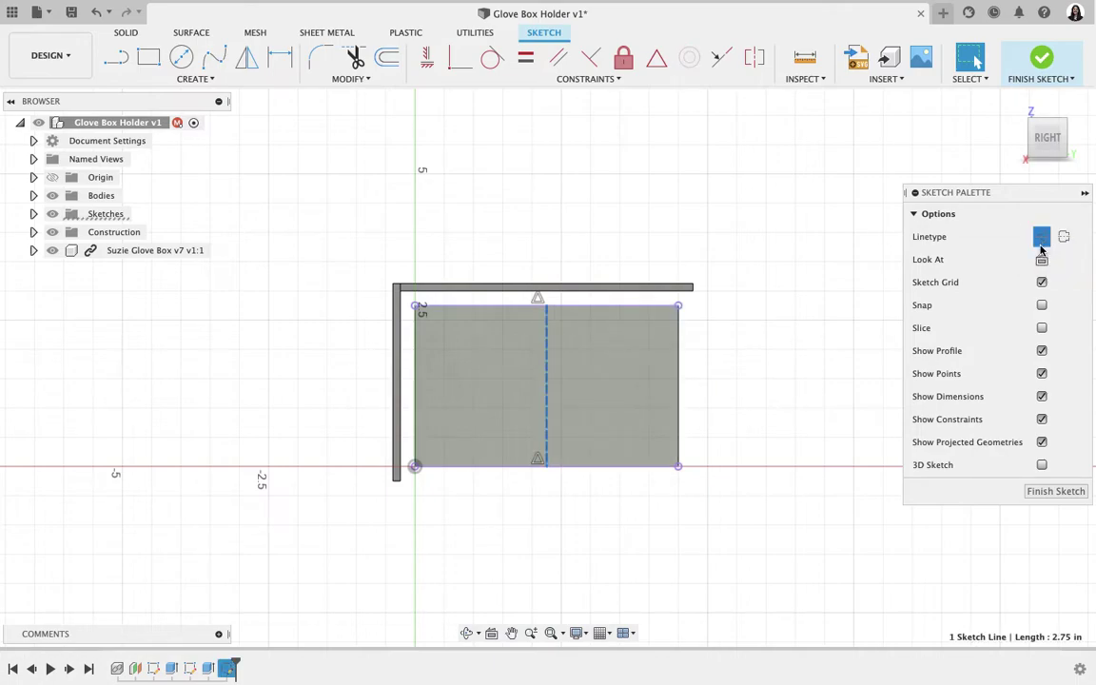
click(812, 288)
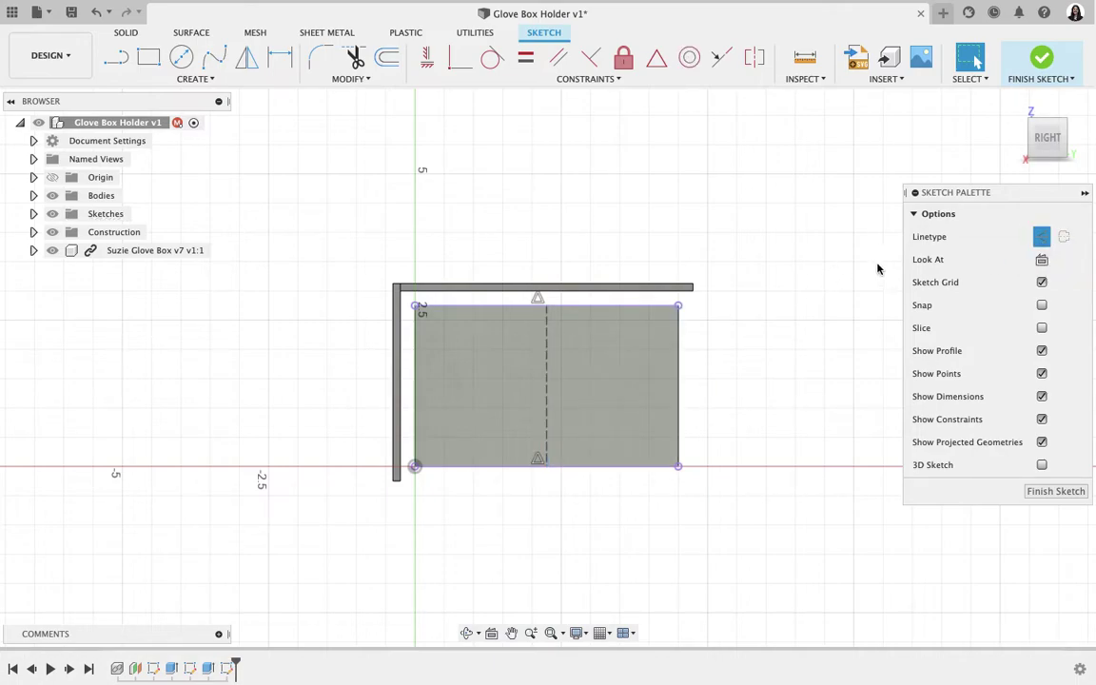
click(1043, 59)
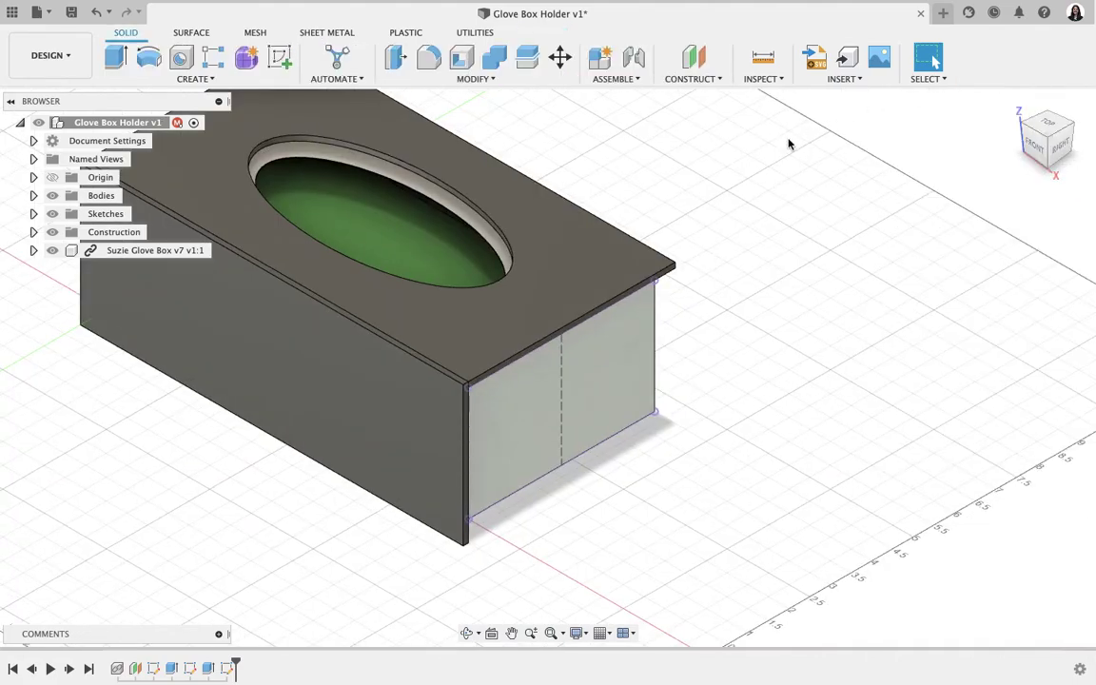
click(179, 79)
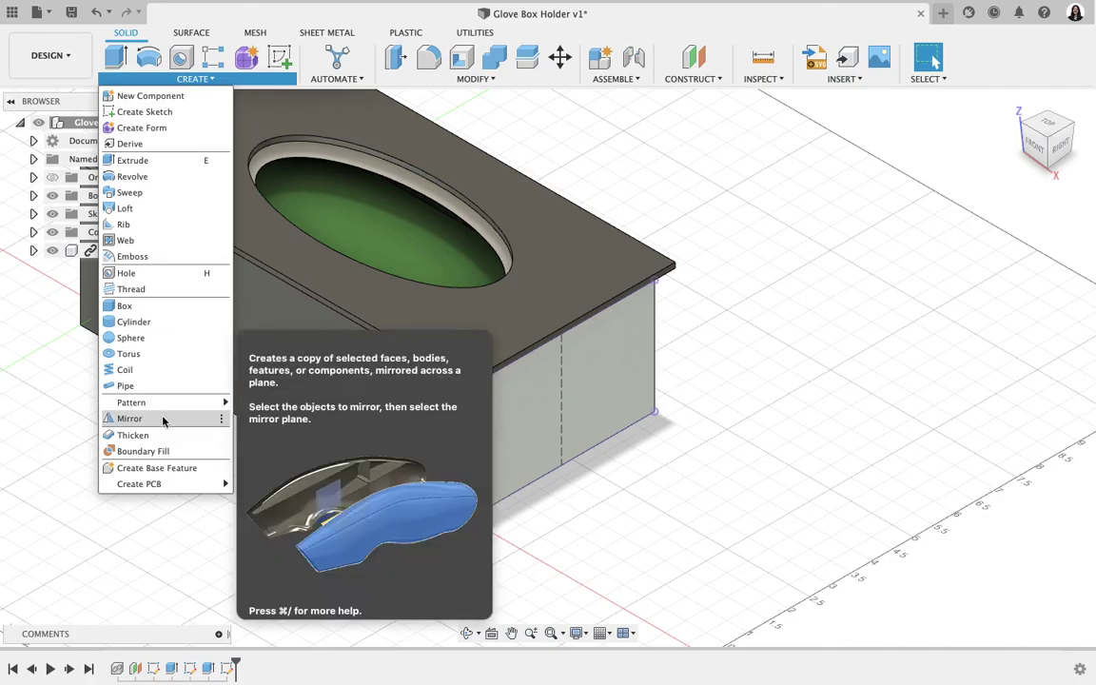
click(163, 420)
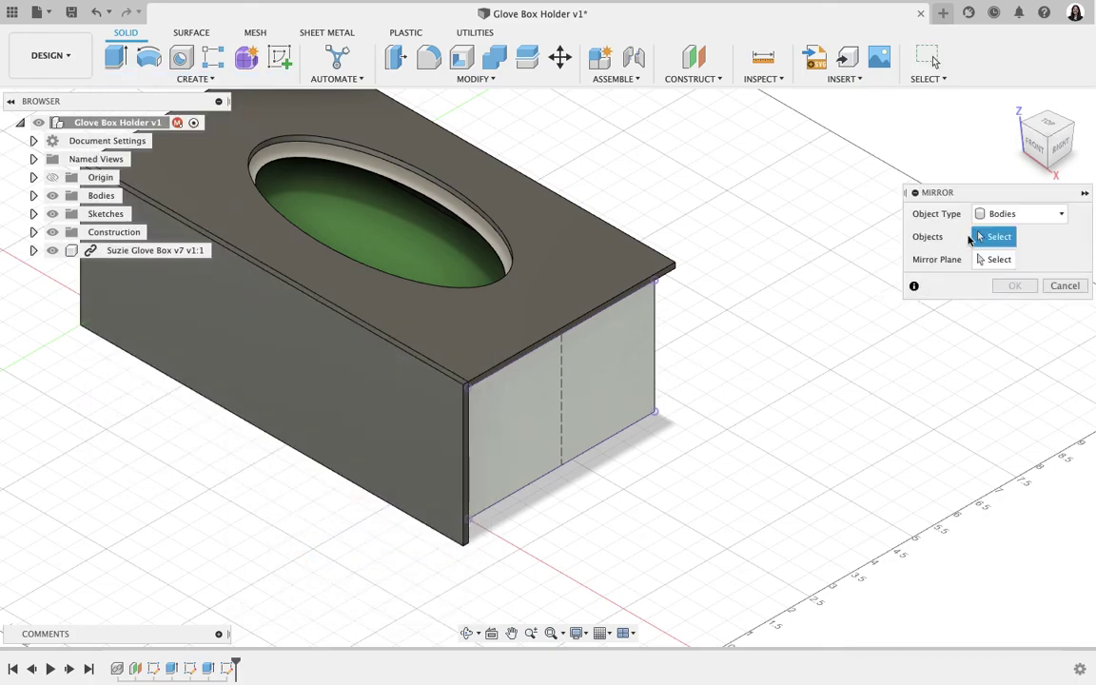
click(1009, 217)
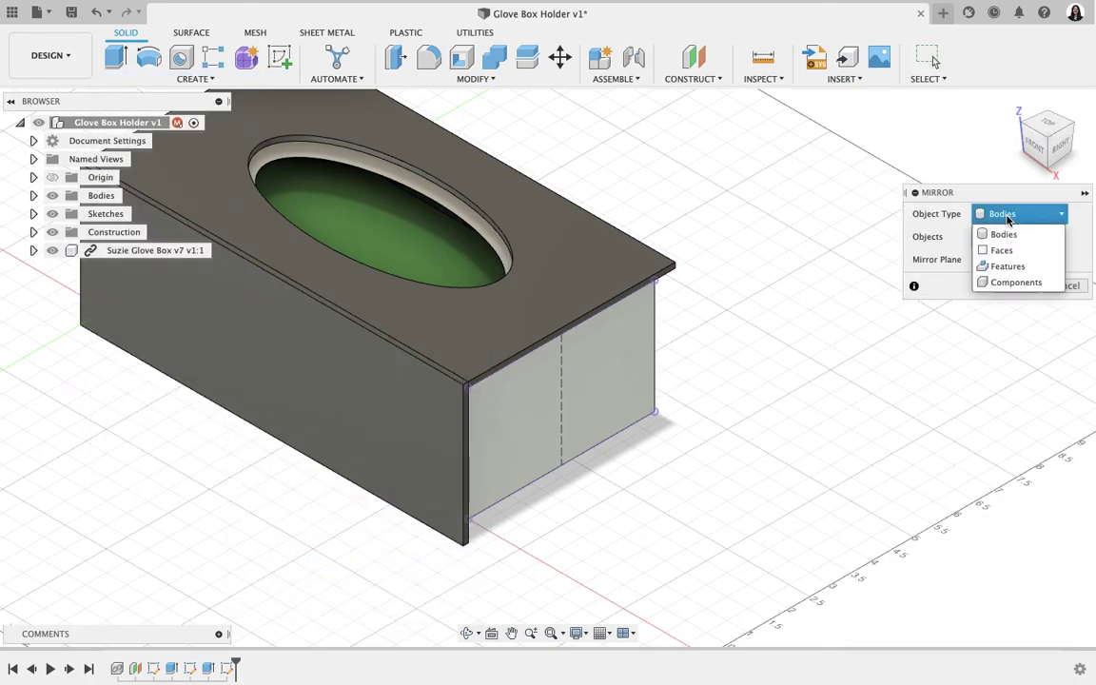
click(1001, 233)
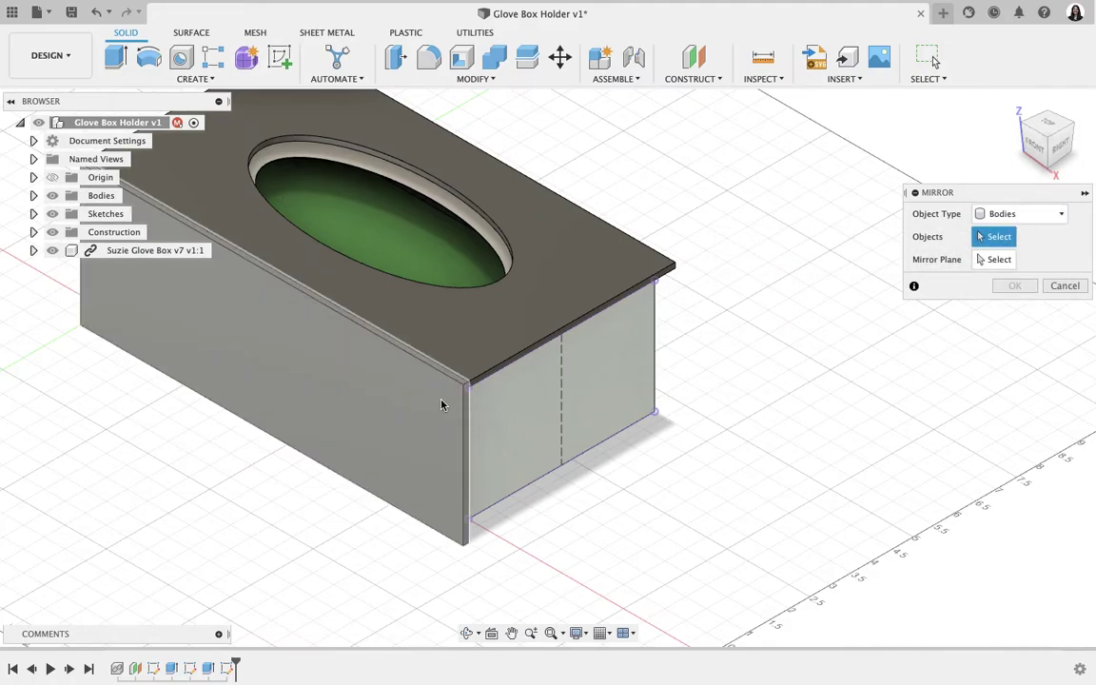
click(439, 403)
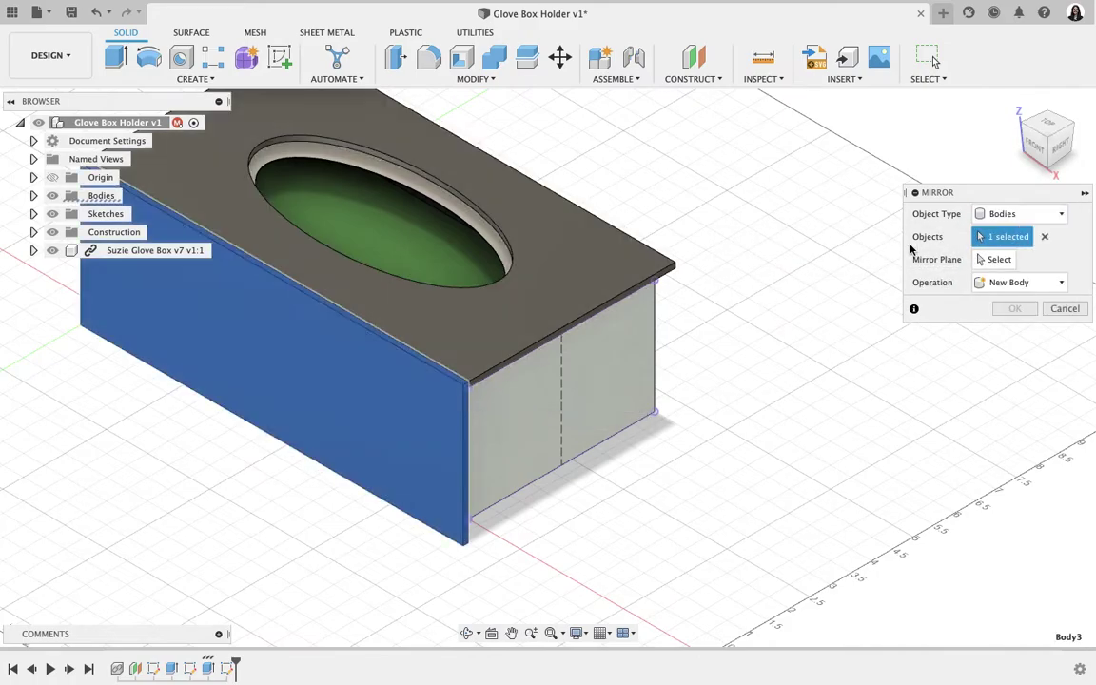
click(995, 259)
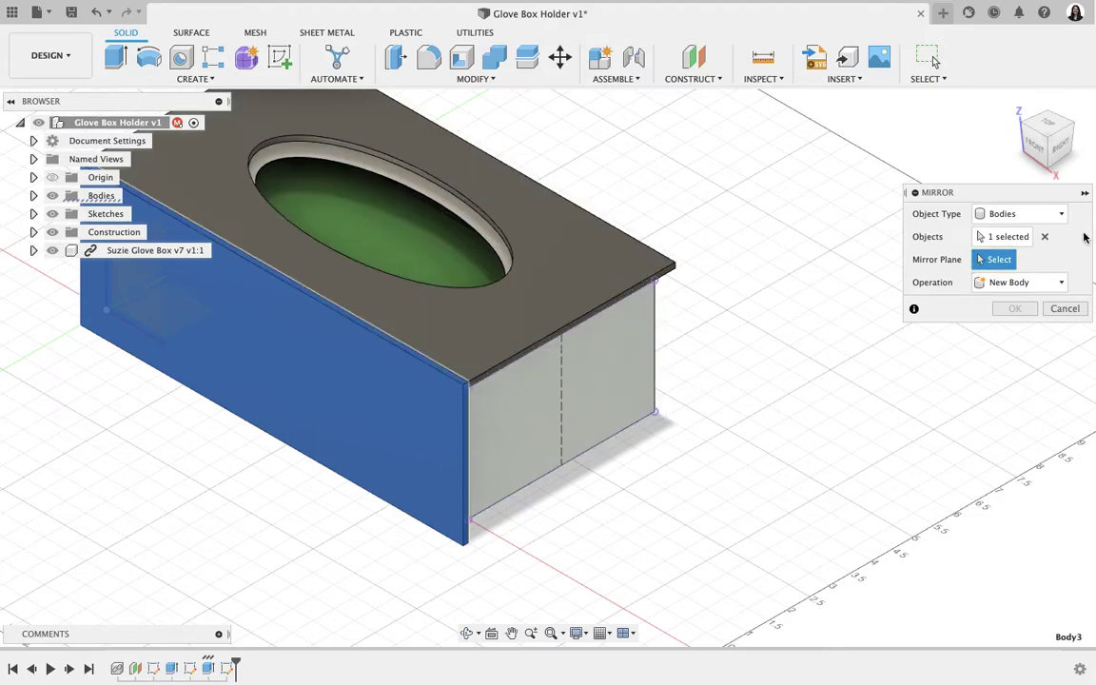
click(1065, 308)
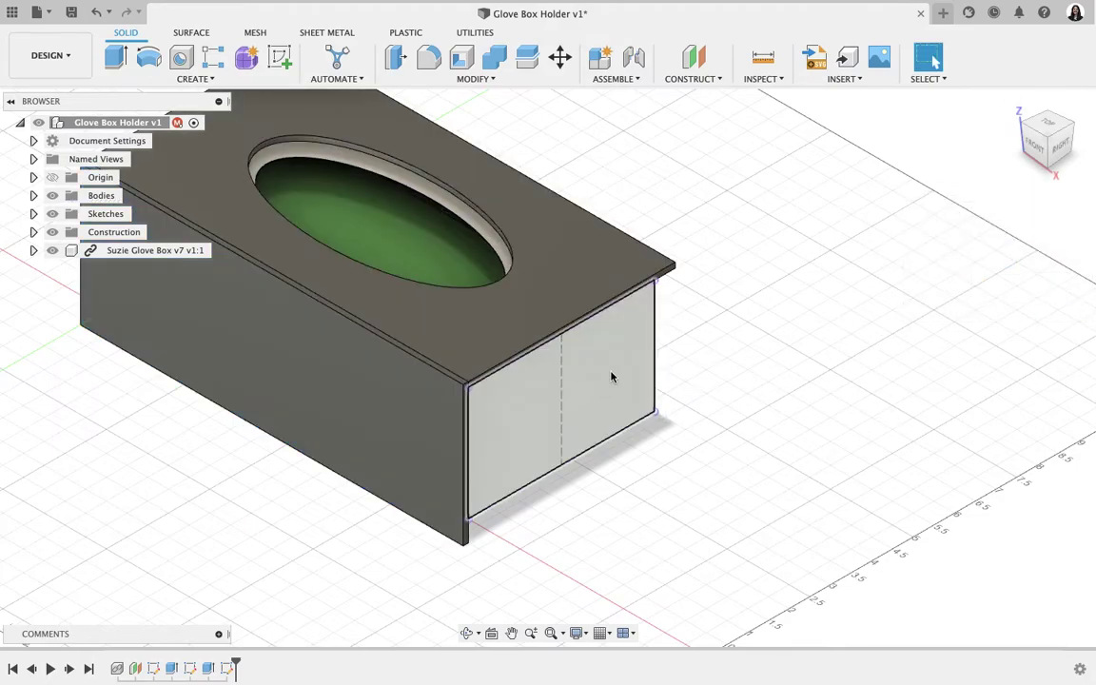
Start an offset plane from the front panel's outer face and move it about 2.63 in inward to the glove box's dashed midline.
click(698, 80)
click(697, 96)
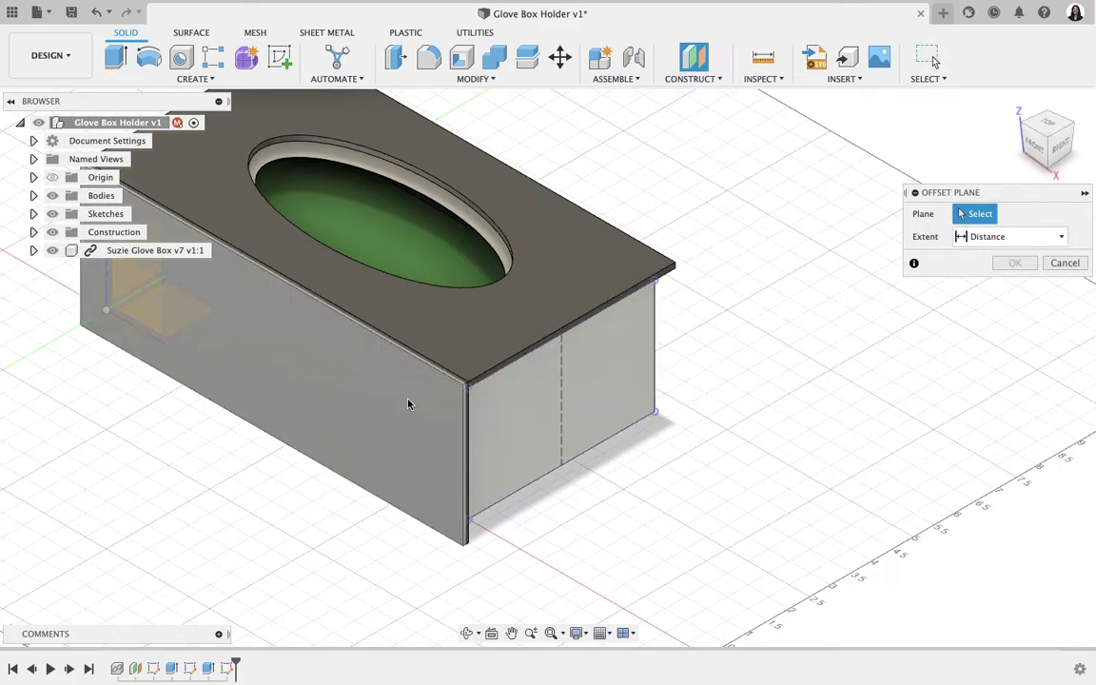
click(408, 404)
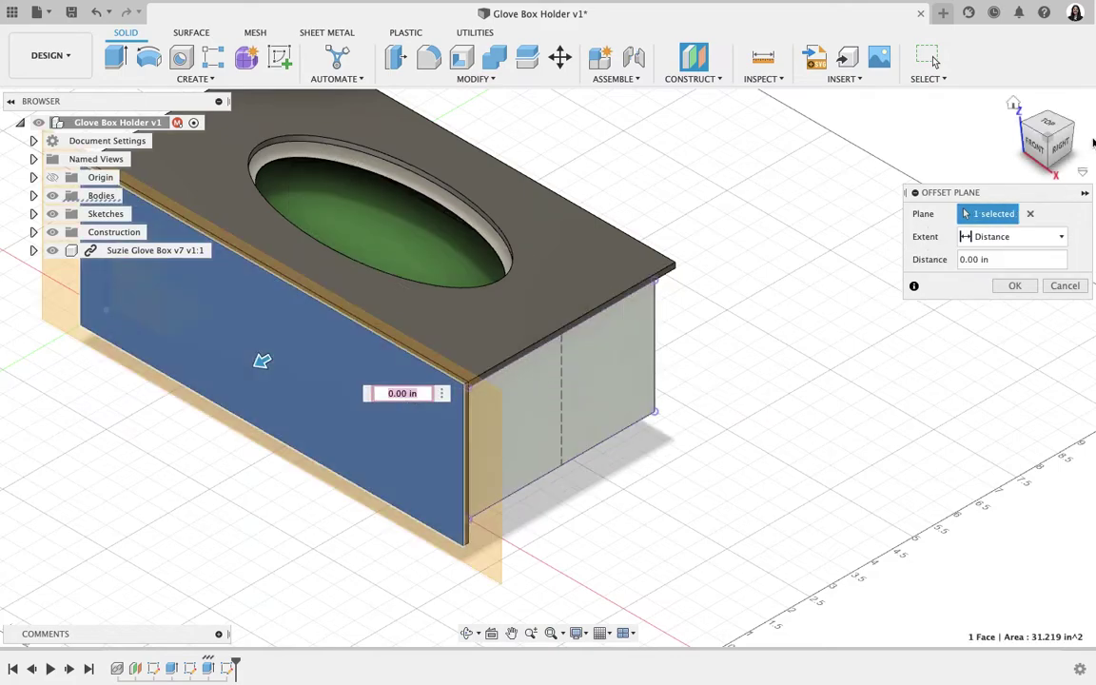
click(1059, 143)
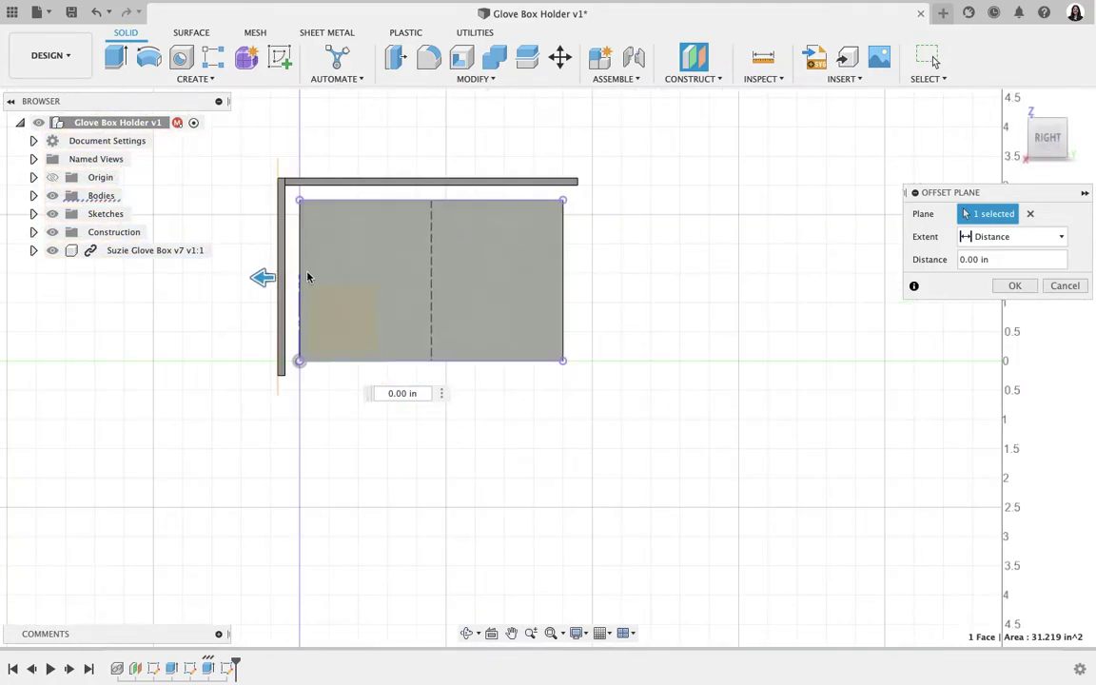
drag(255, 280, 411, 278)
scroll(467, 322, up, 3)
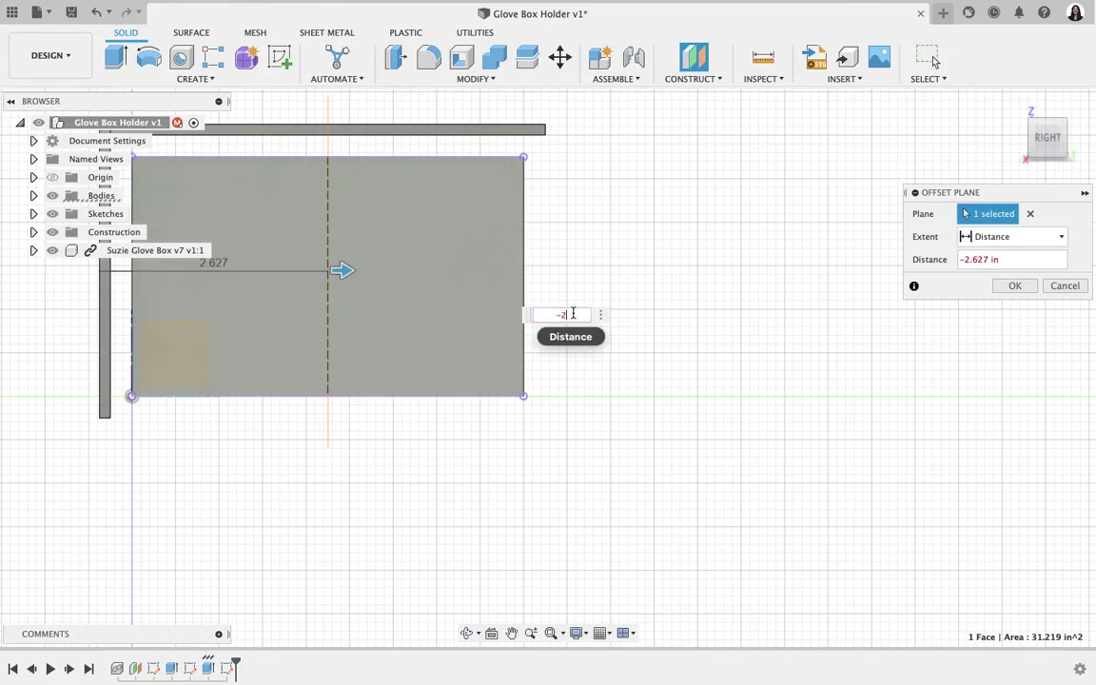
Set the plane's offset distance to -2.625 in and create the midplane.
text(-2.)
key(BackSpace)
text(.675)
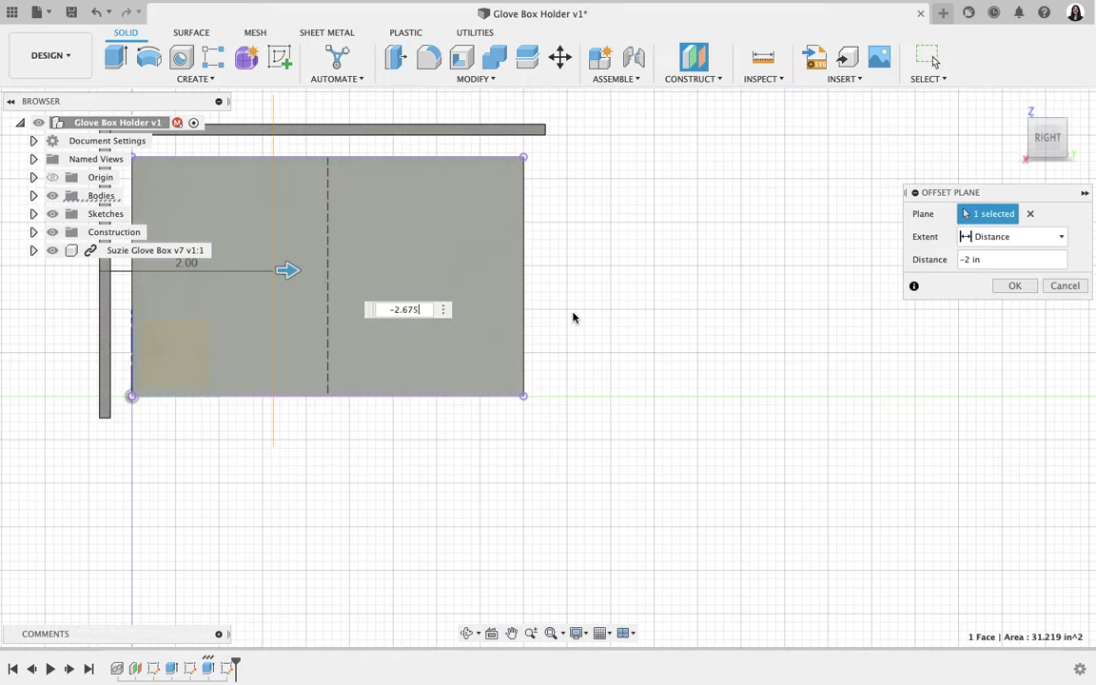
key(BackSpace)
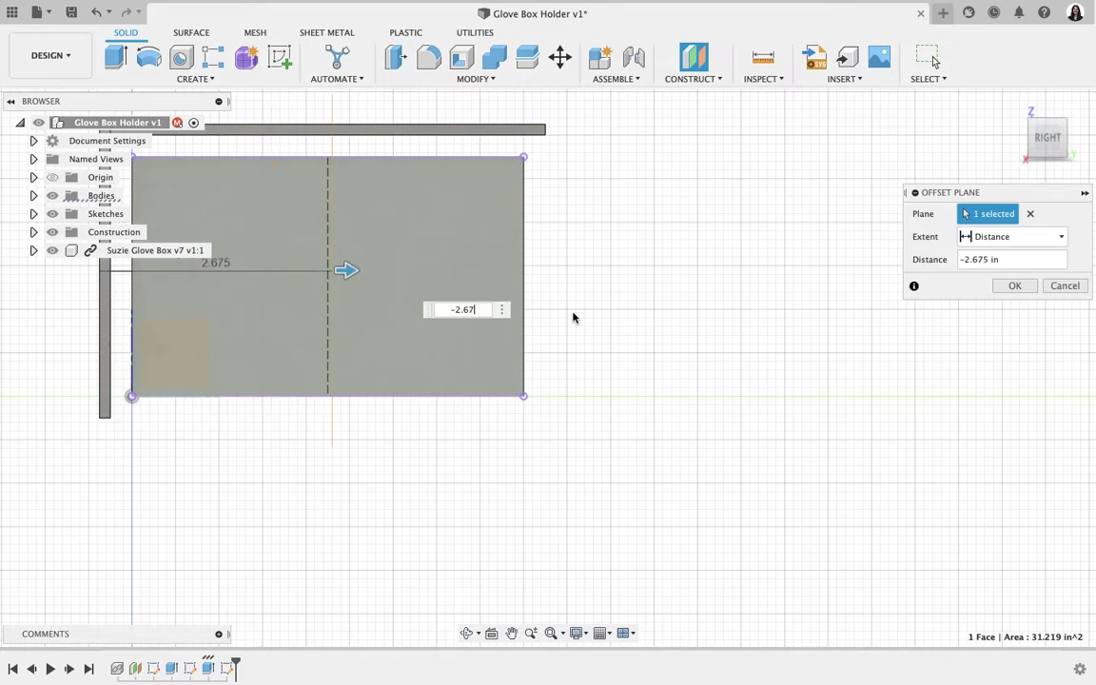
key(BackSpace)
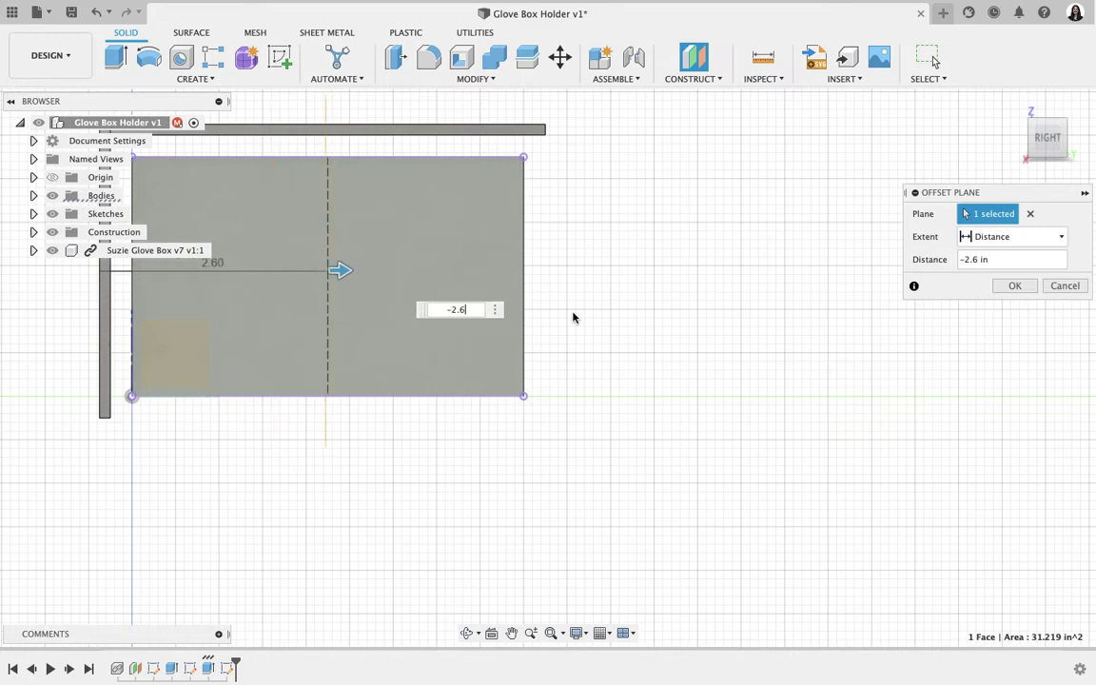
text(25)
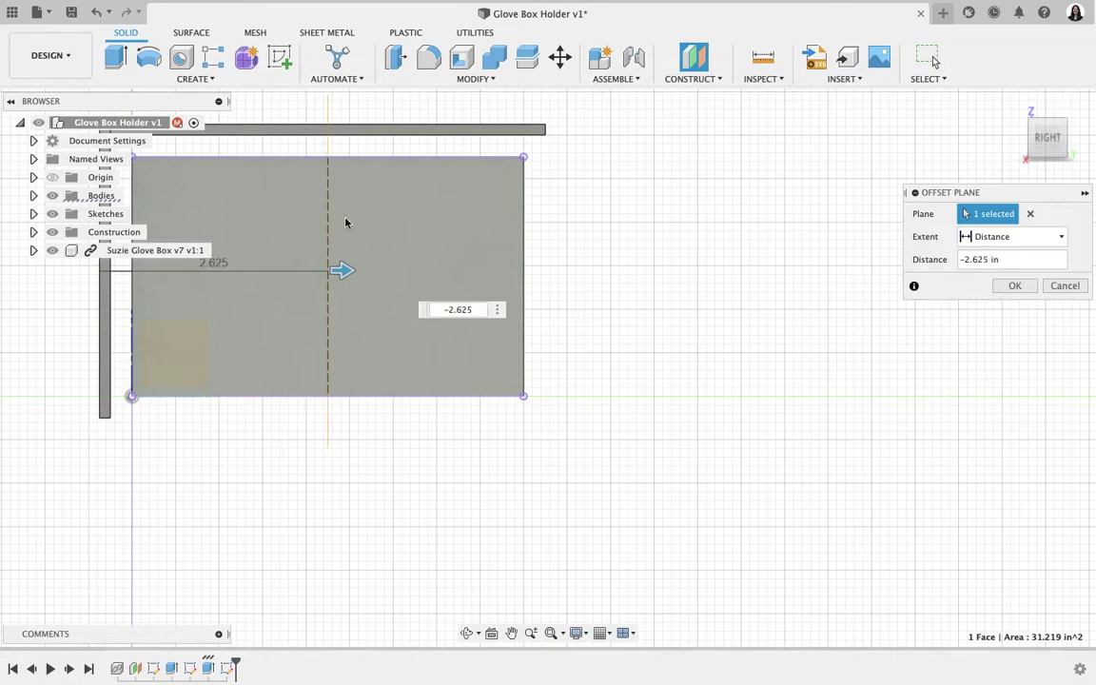
scroll(348, 255, up, 3)
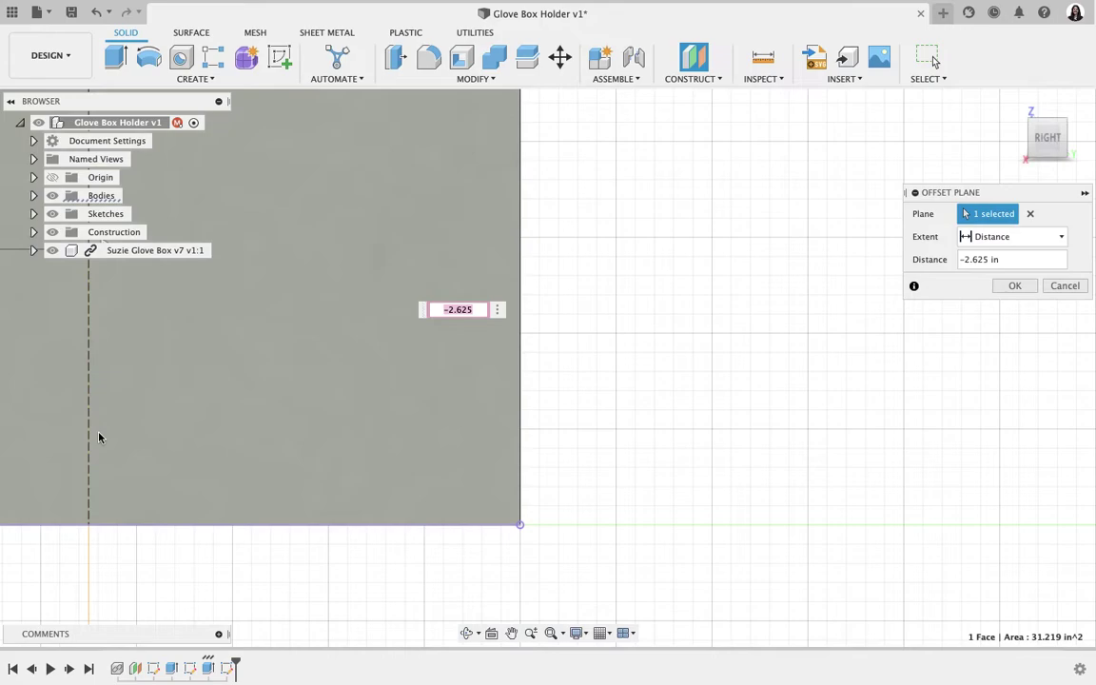
scroll(99, 438, up, 3)
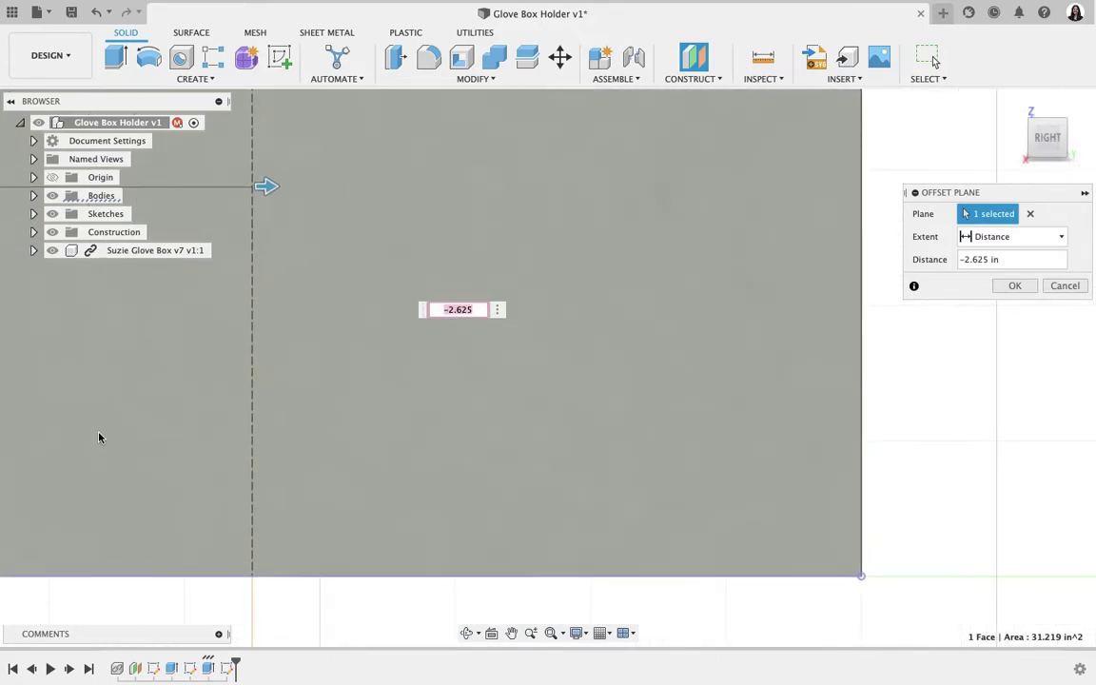
scroll(120, 419, down, 5)
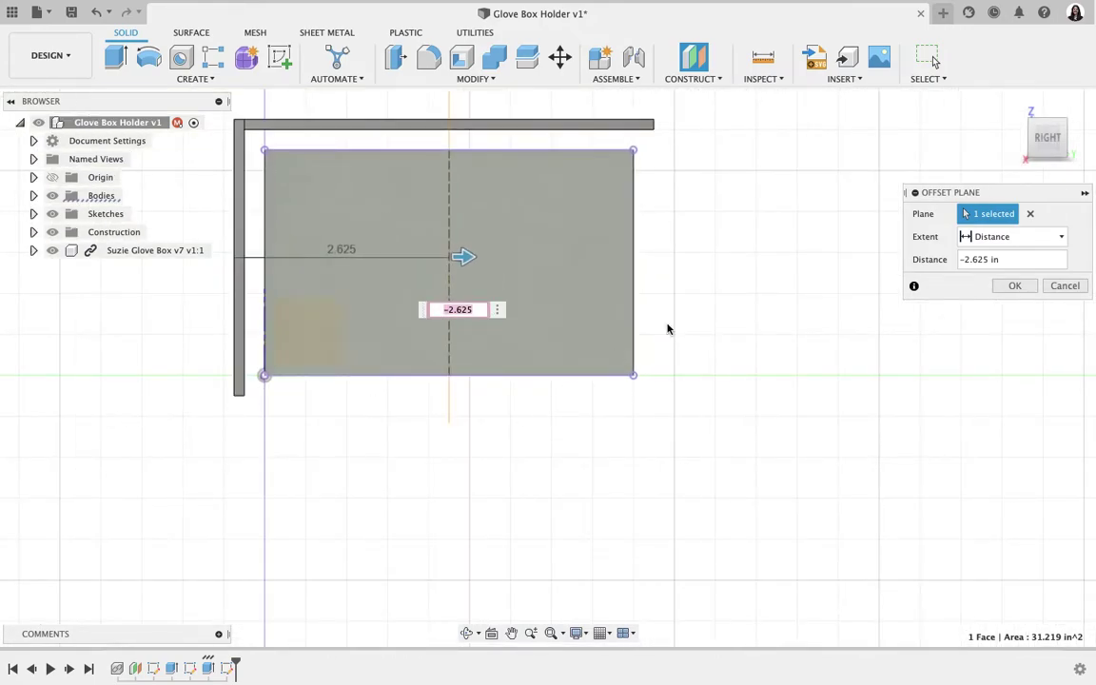
click(1016, 286)
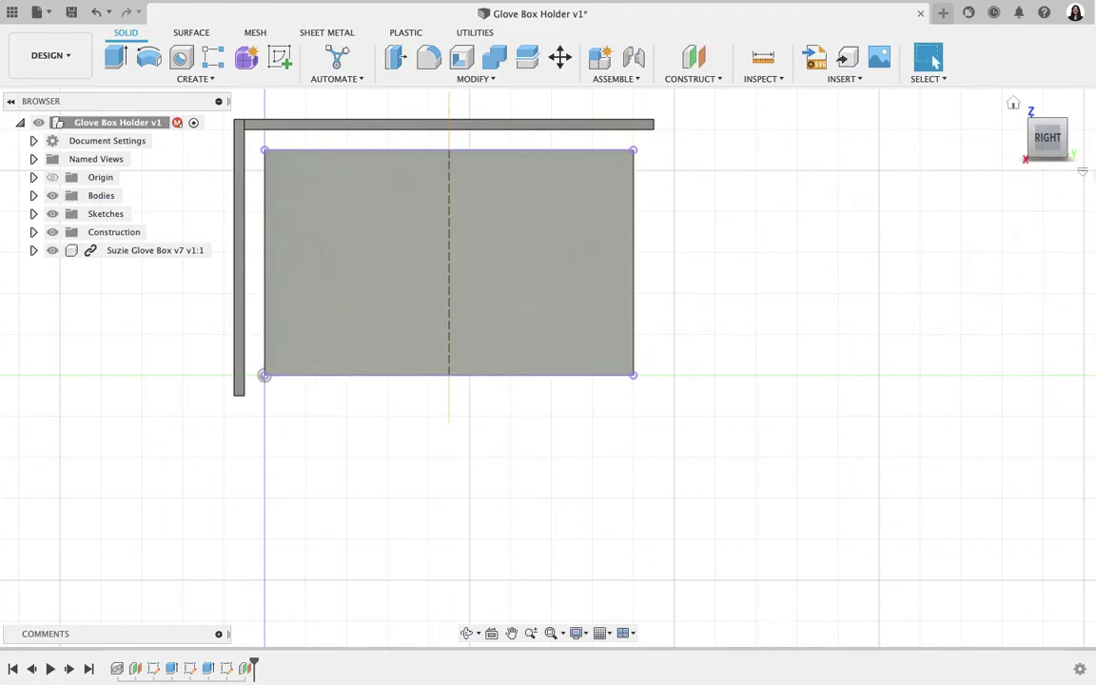
Mirror the front panel body across the new midplane to the back of the holder as a New Body.
click(1015, 106)
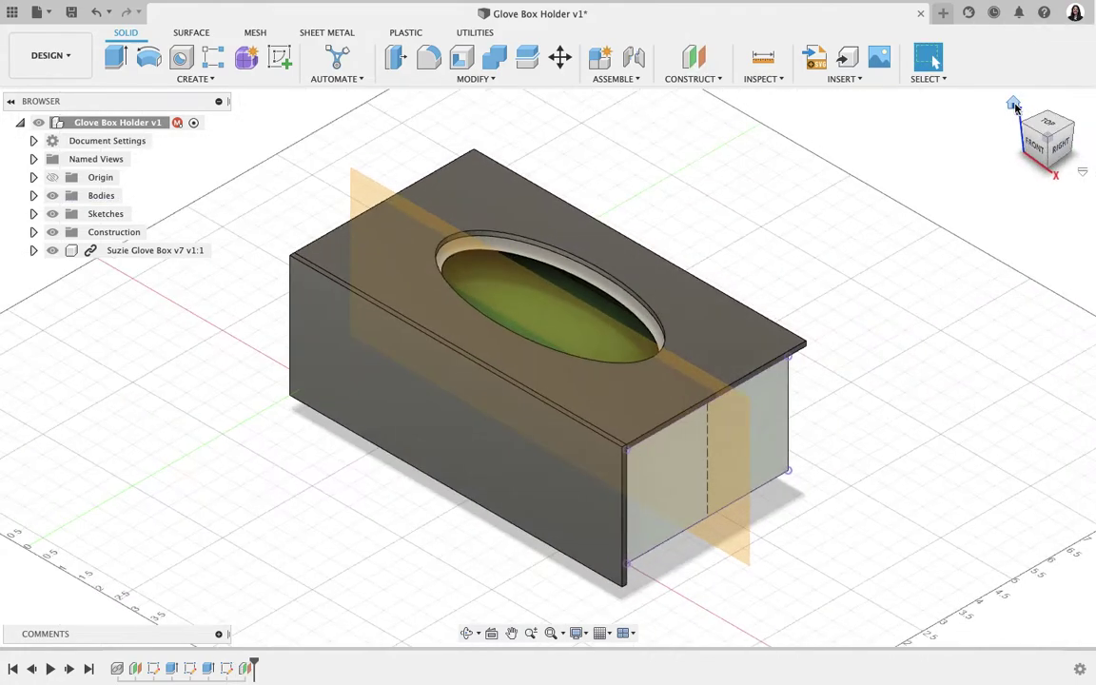
click(169, 80)
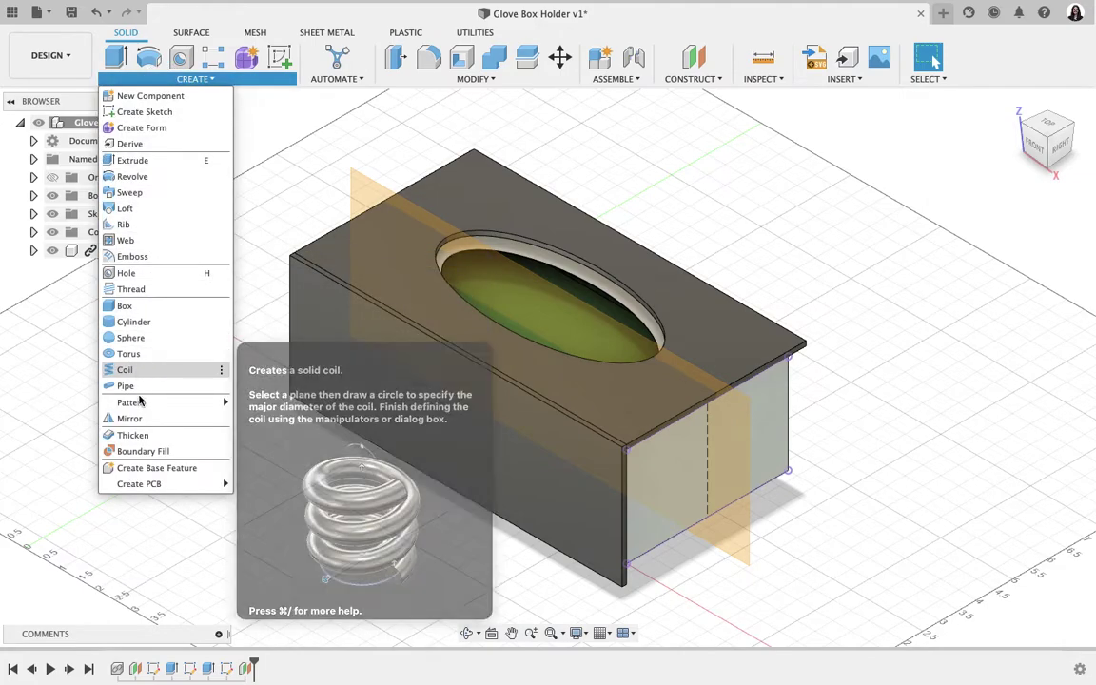
click(138, 419)
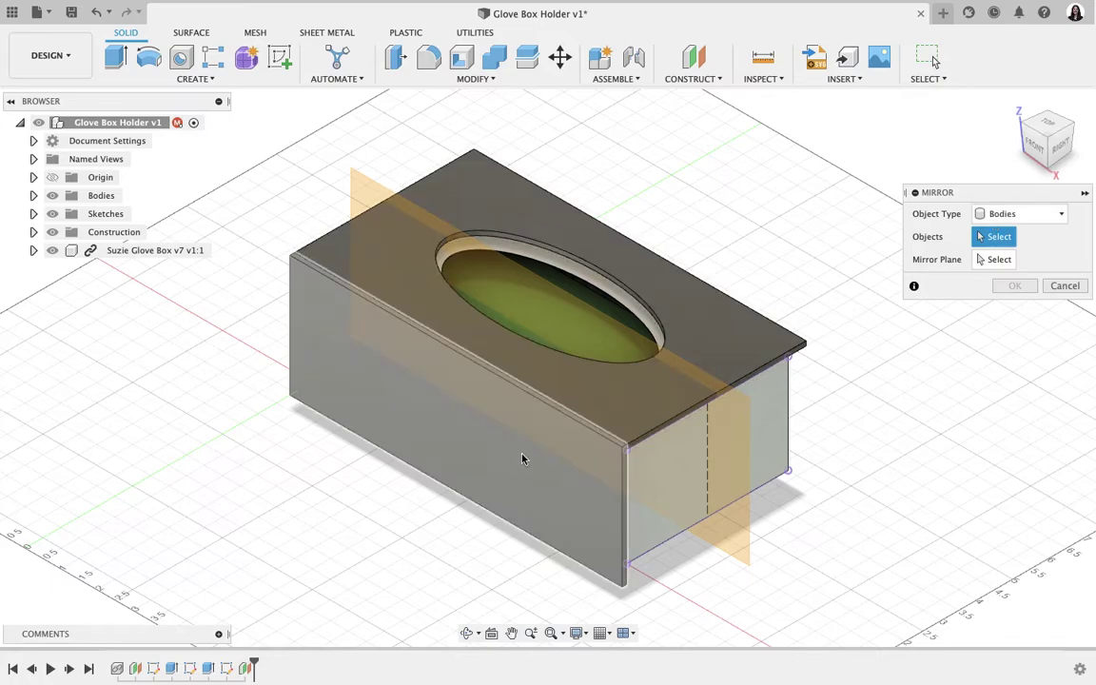
click(545, 448)
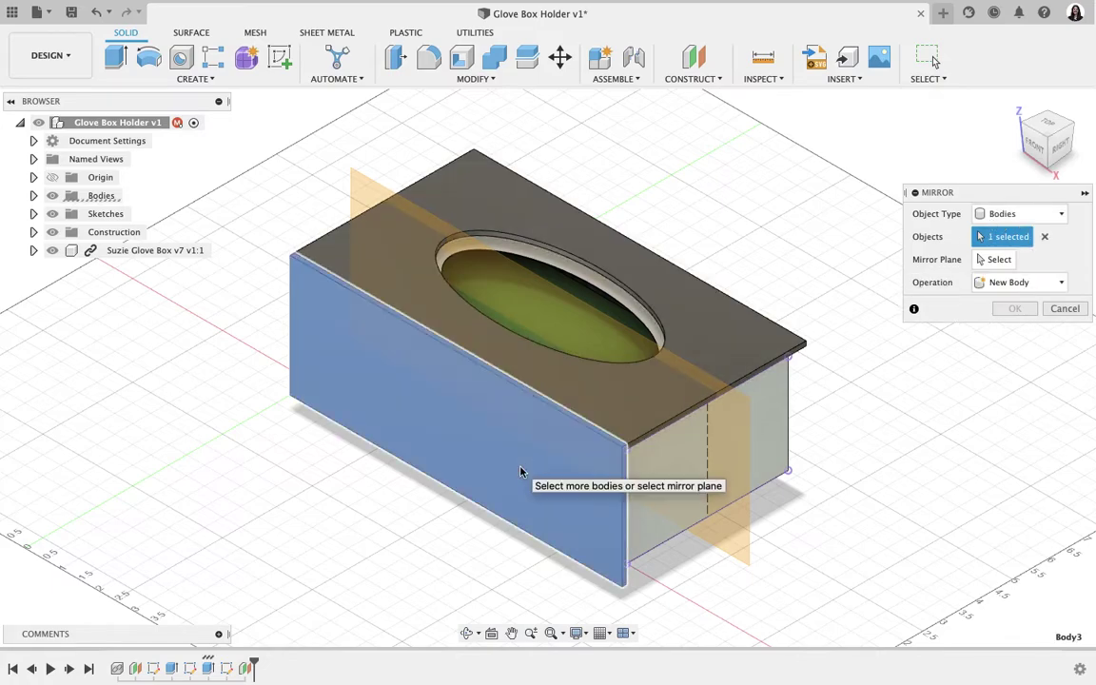
click(994, 258)
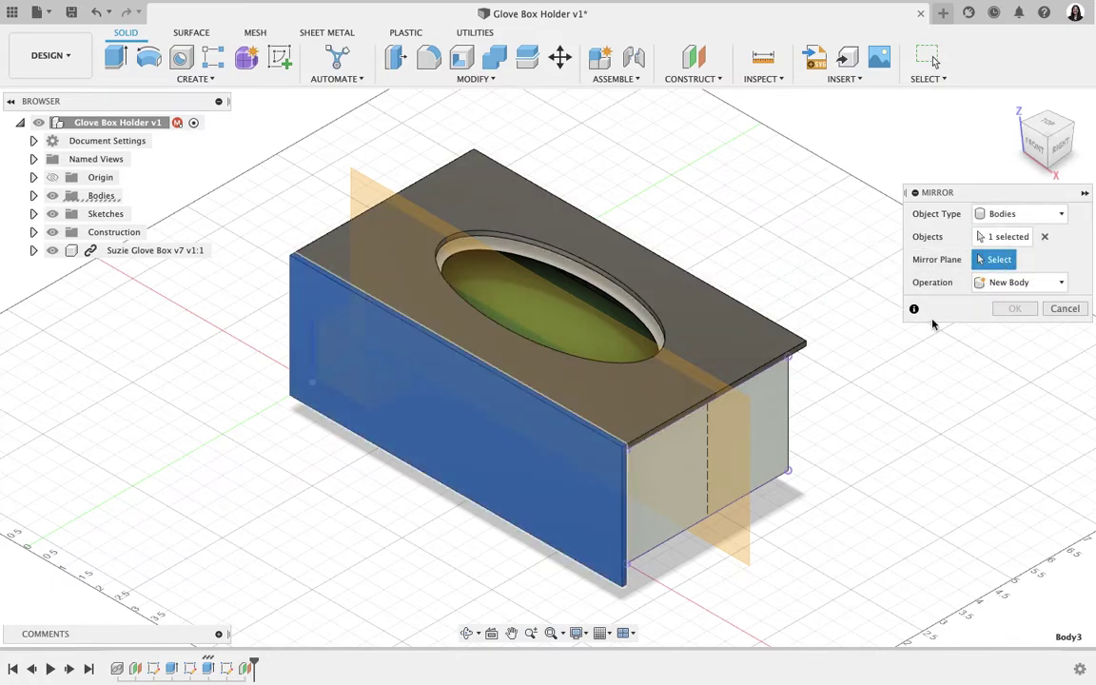
click(665, 477)
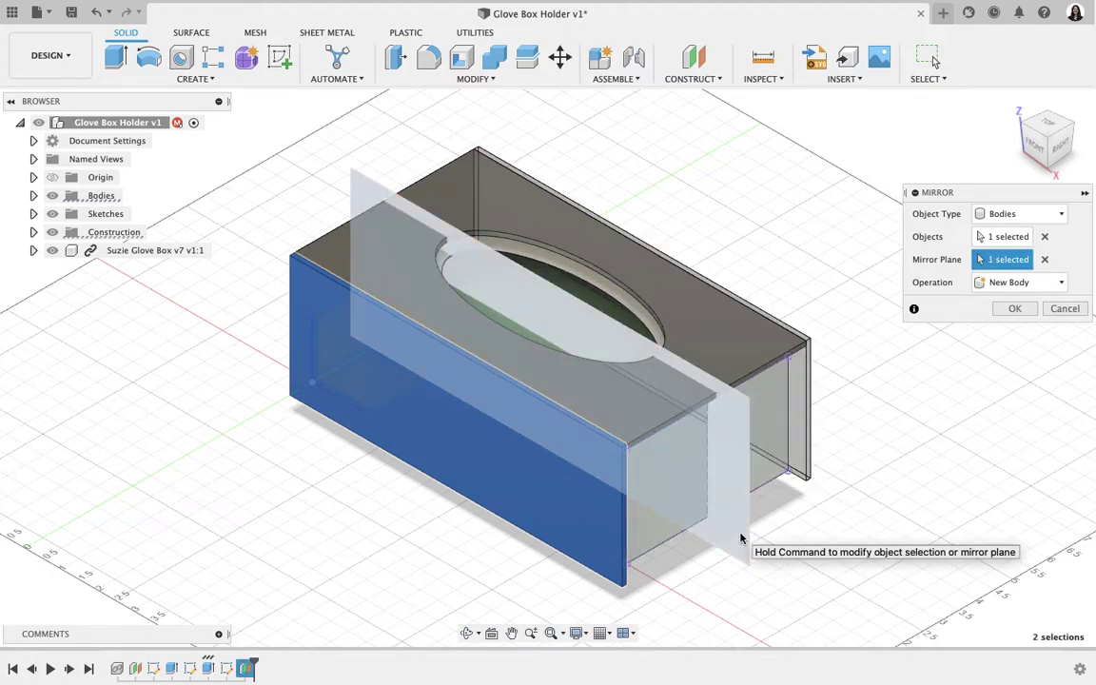
click(1013, 309)
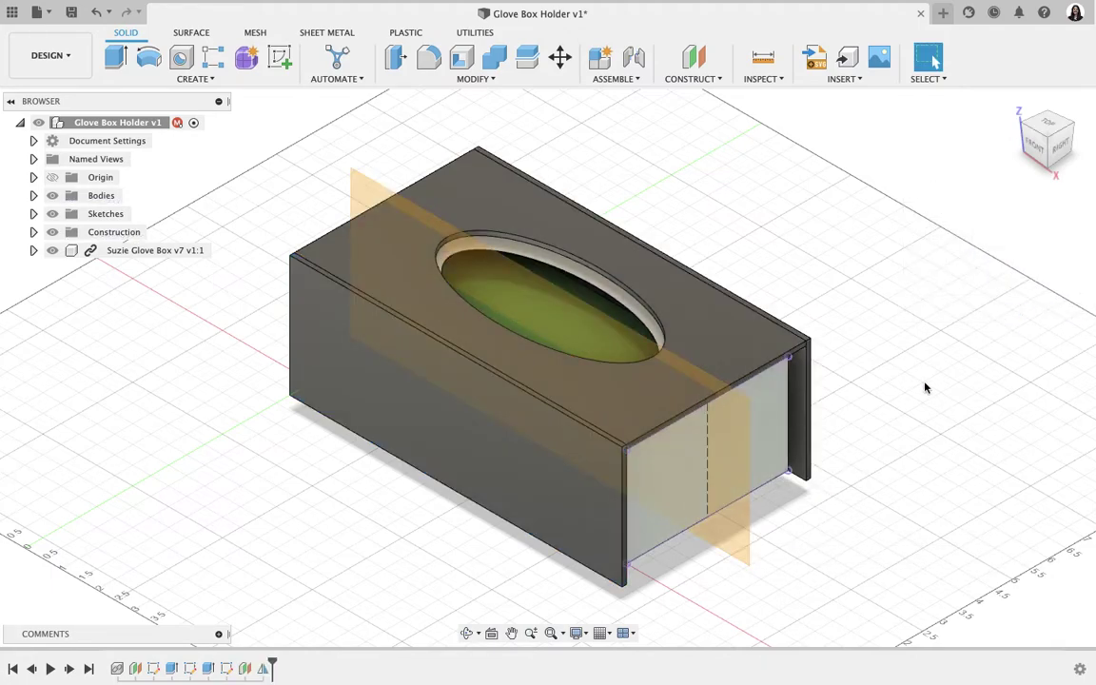
Hide the construction midplane, Plane4.
click(34, 232)
click(64, 269)
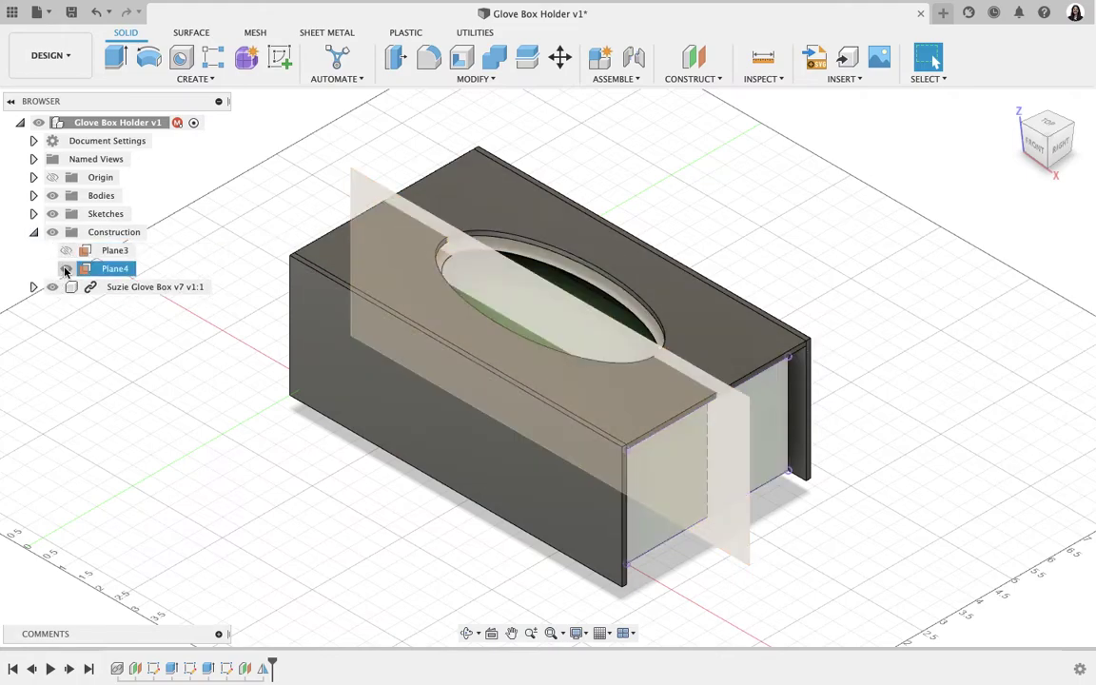
click(65, 269)
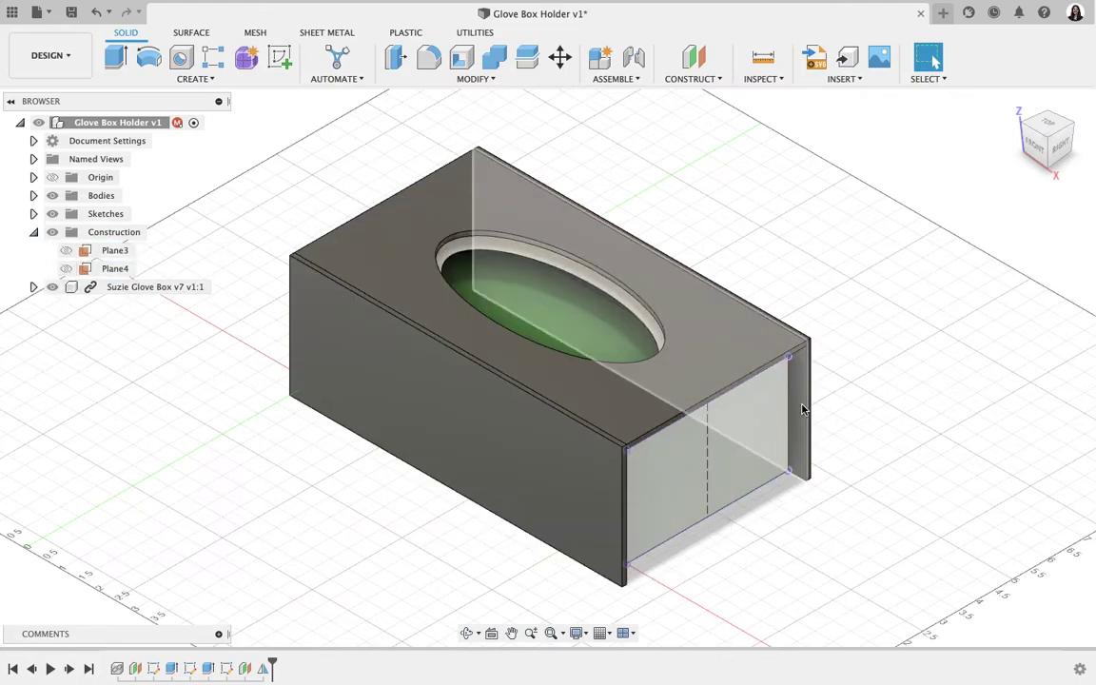
scroll(802, 409, down, 3)
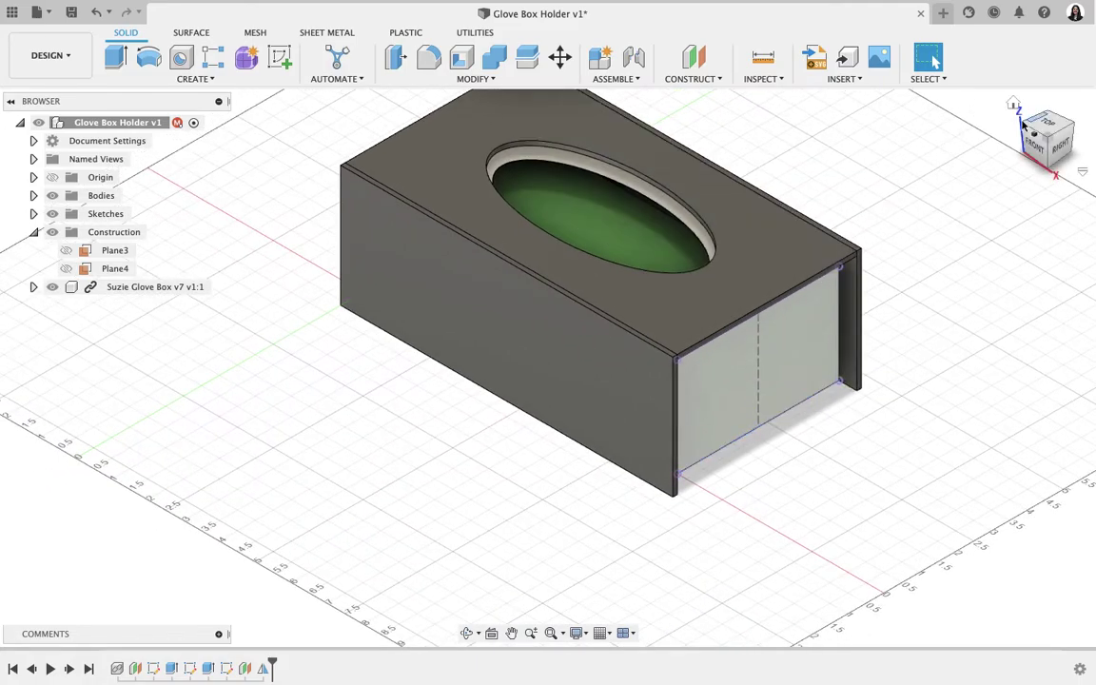
click(1022, 124)
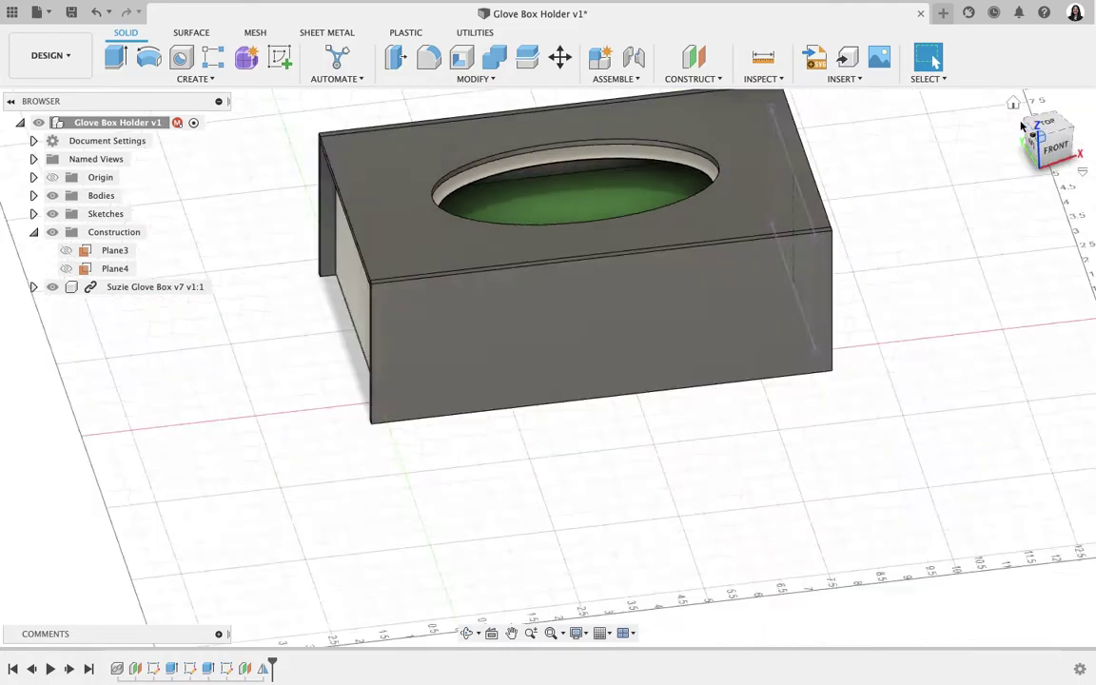
click(1073, 129)
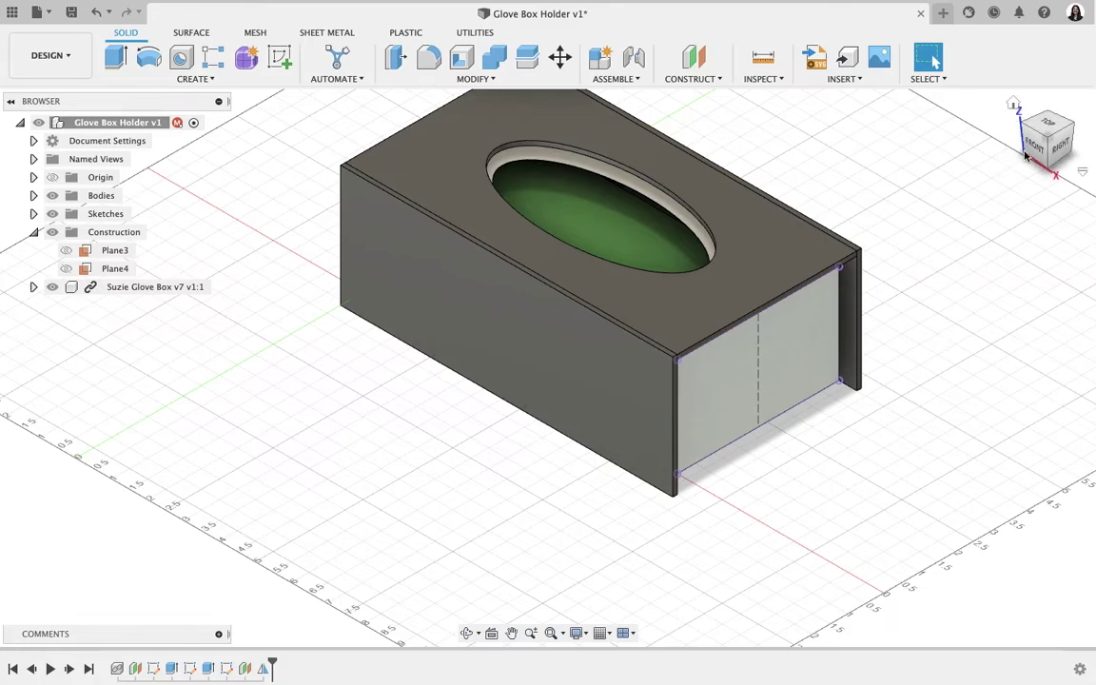
click(1053, 171)
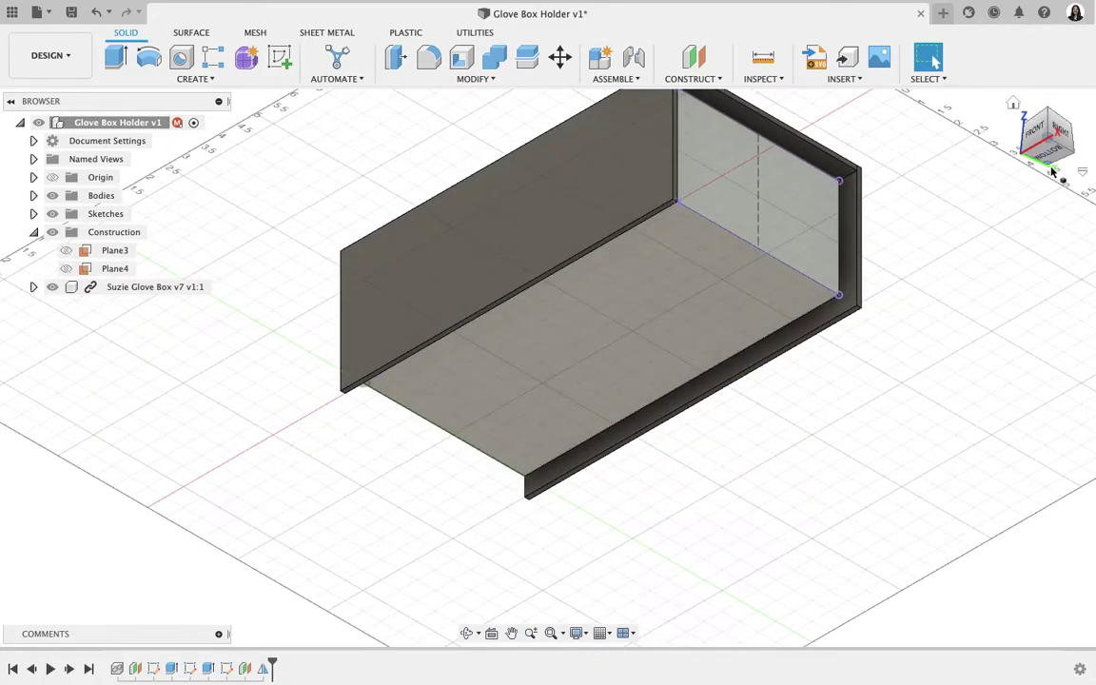
click(166, 78)
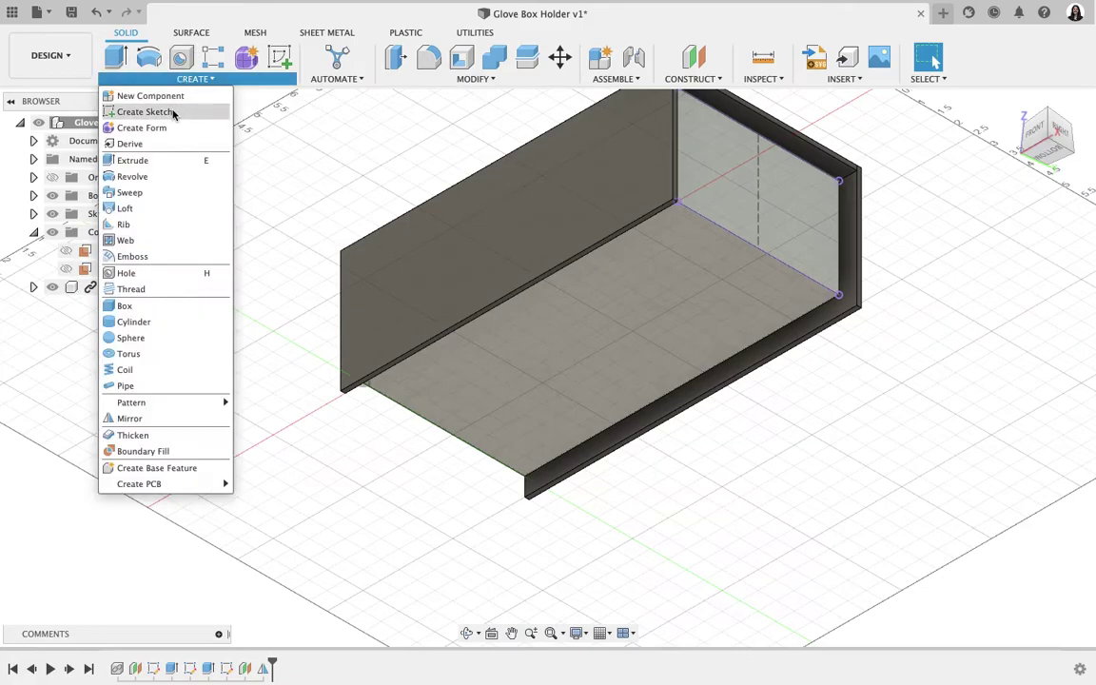
click(174, 113)
click(541, 276)
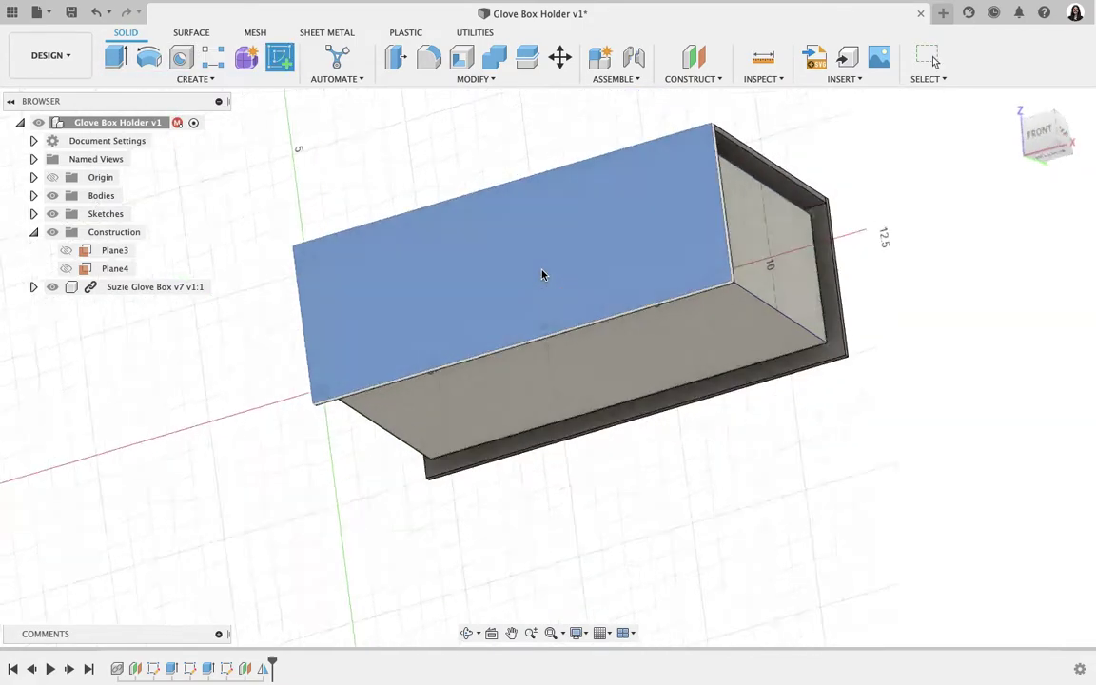
click(95, 11)
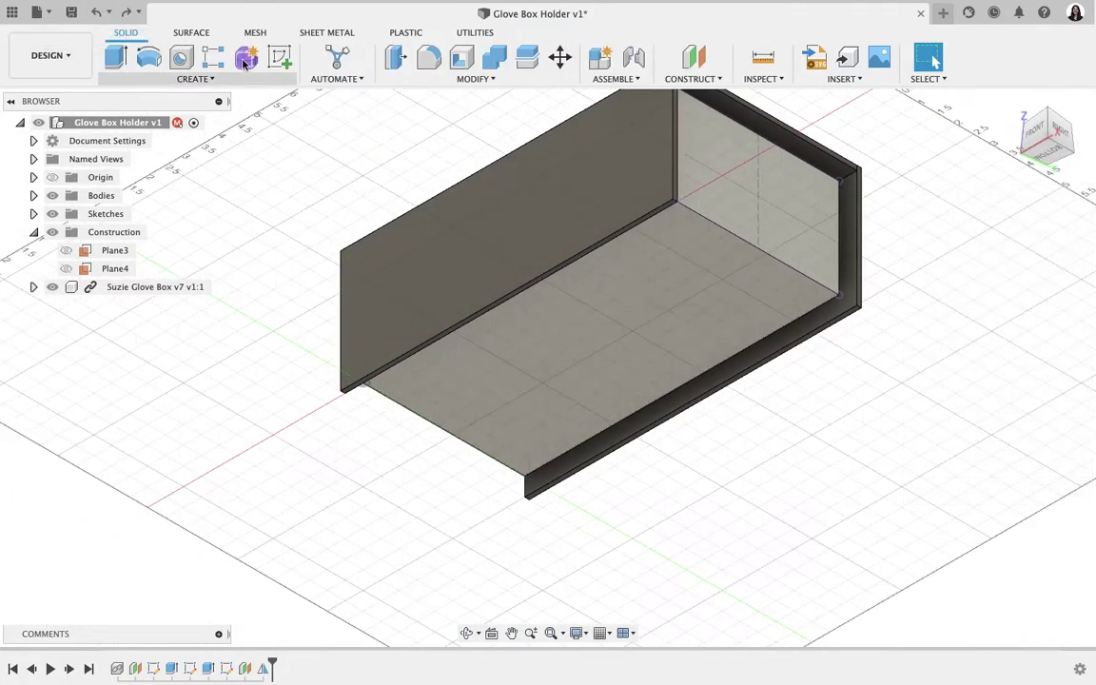
Start a sketch on the front panel's narrow bottom face and orient the bottom view upright.
click(280, 58)
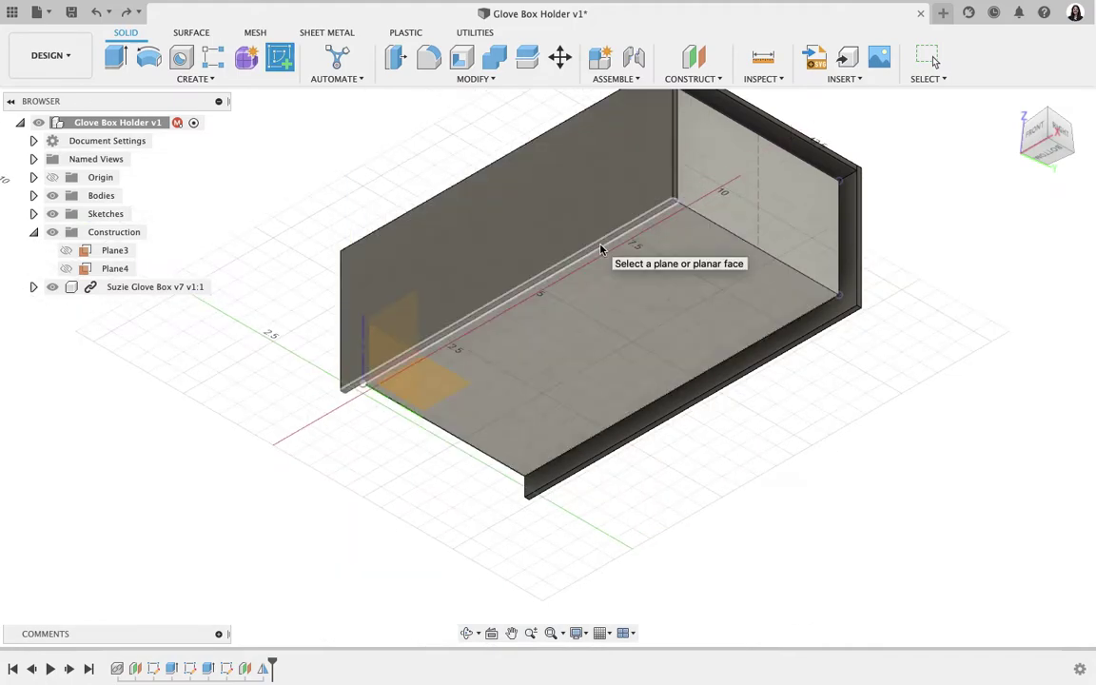
click(601, 249)
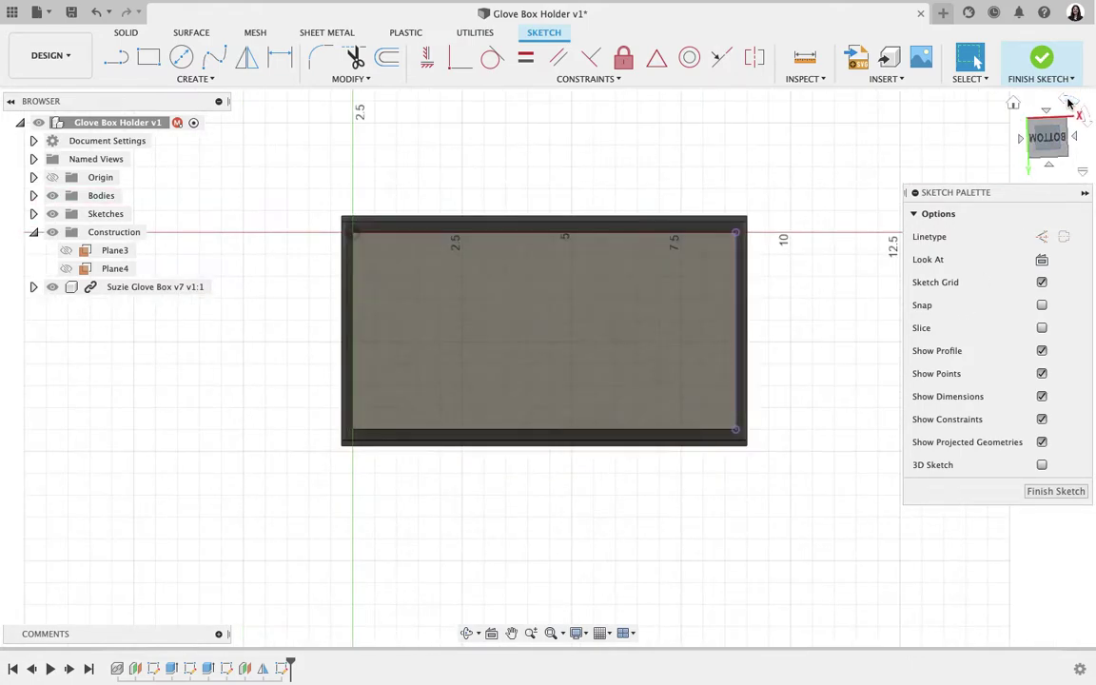
click(1070, 101)
click(1069, 101)
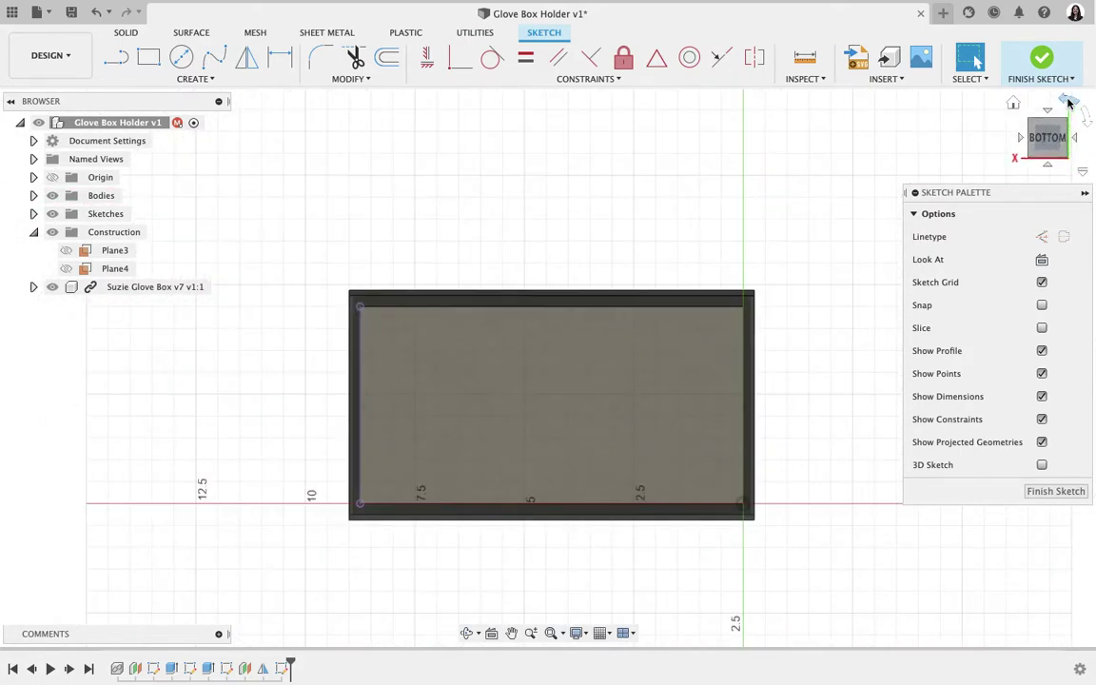
click(149, 55)
key(Escape)
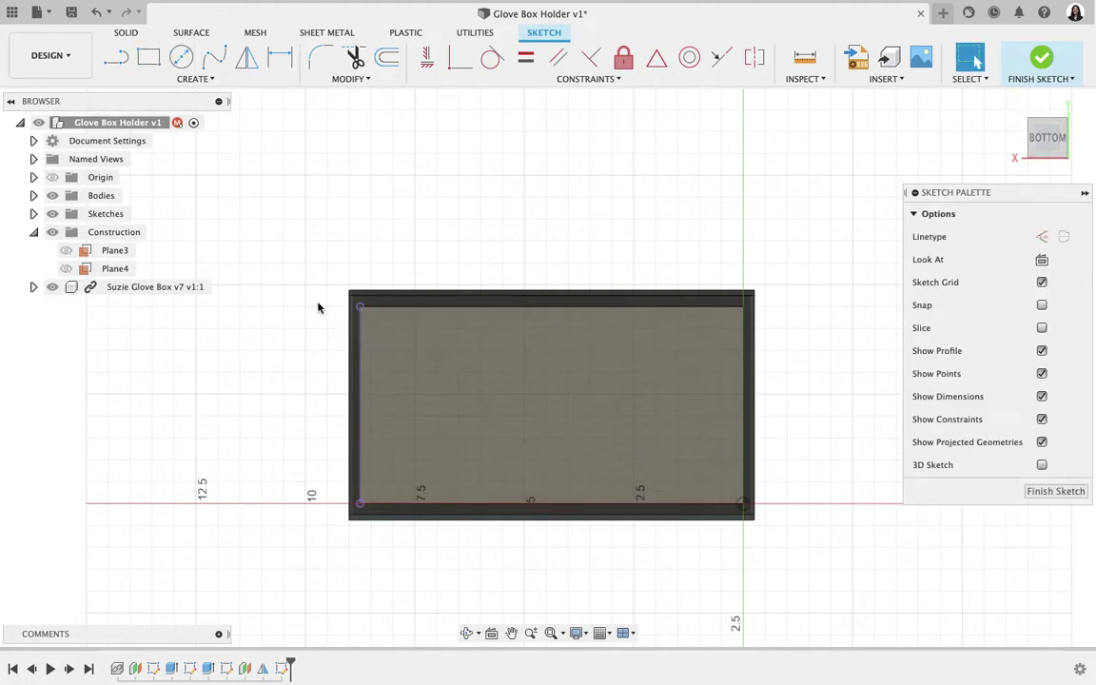
Project the holder's lower long outer edge and its two outer side edges into the bottom sketch.
click(181, 79)
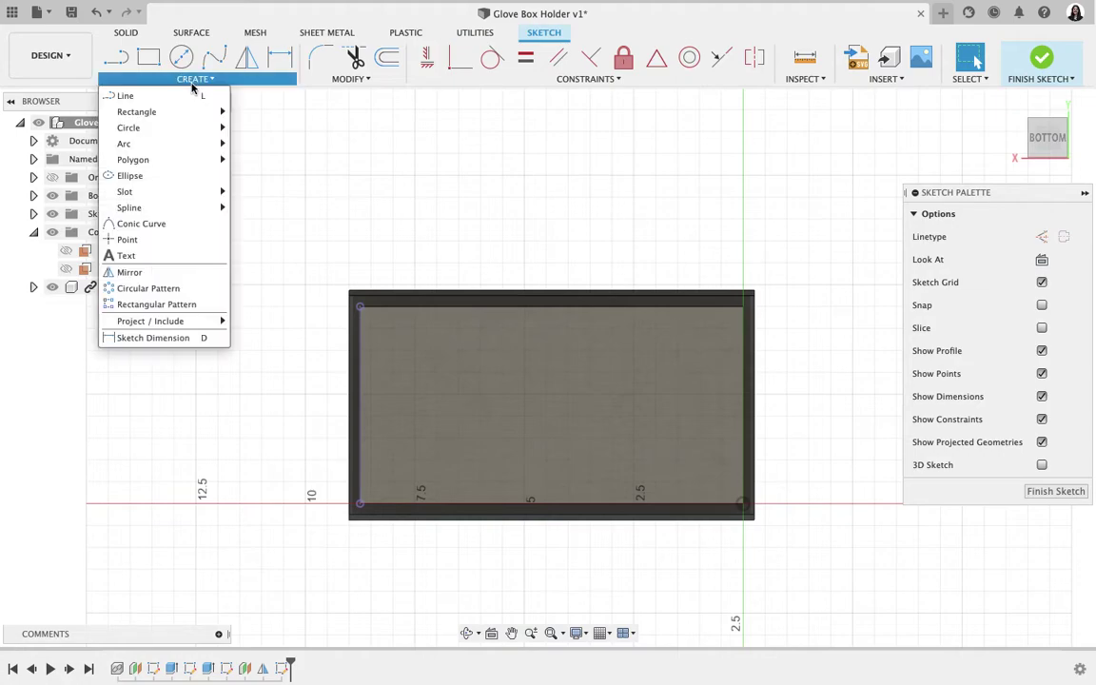
mouse_move(185, 324)
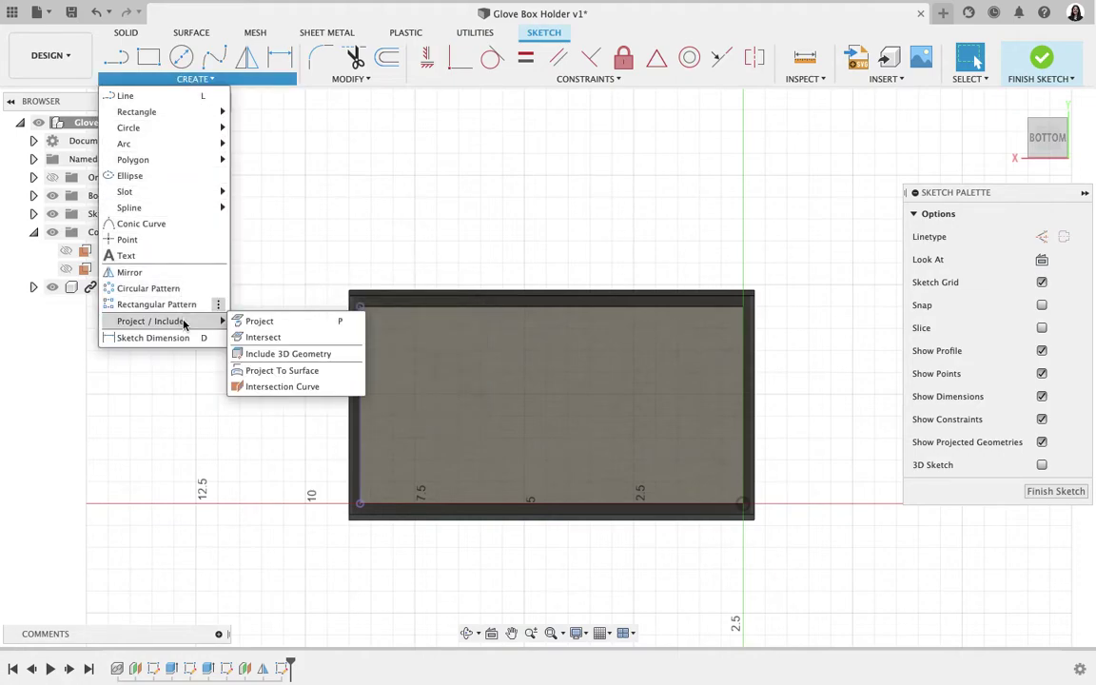
click(257, 320)
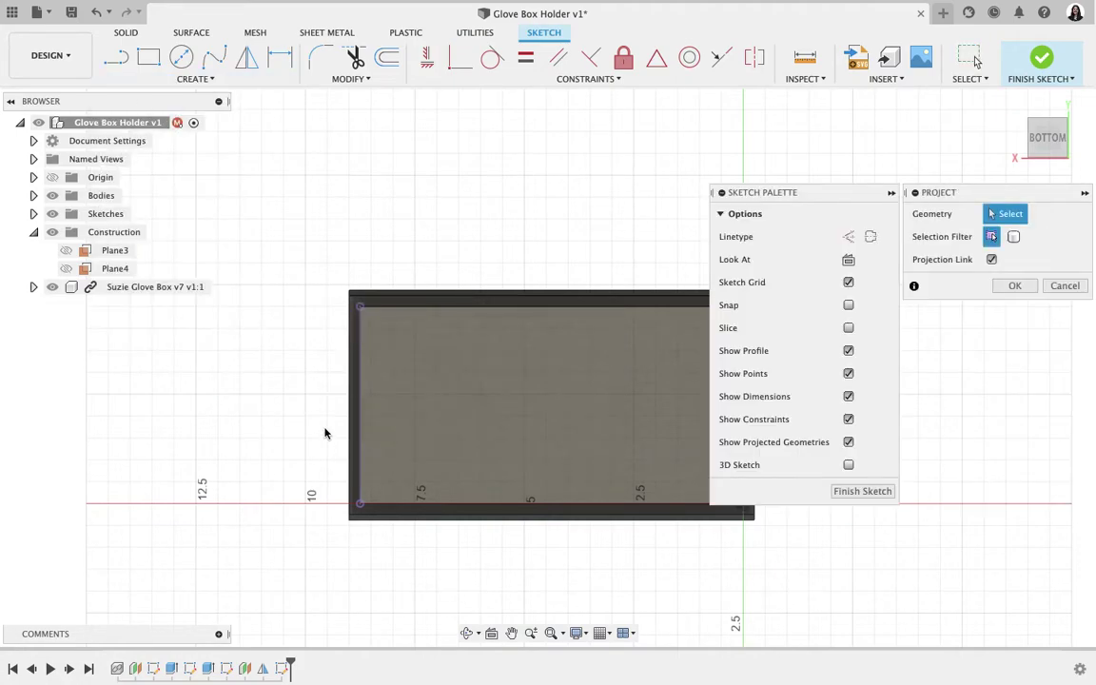
scroll(307, 433, right, 5)
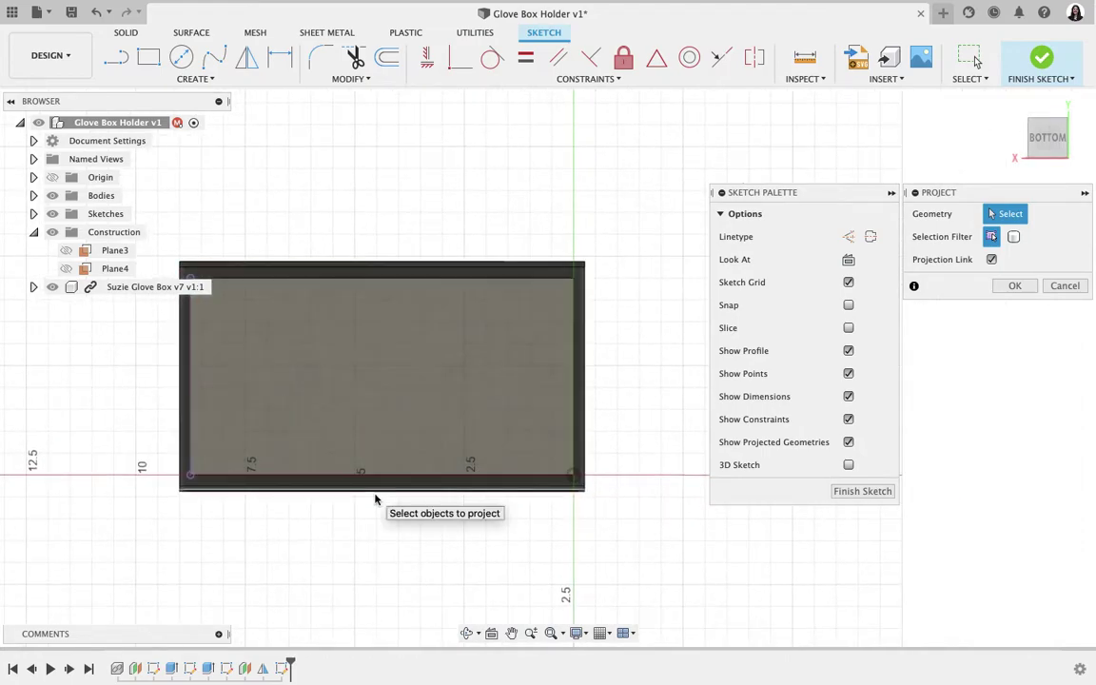
click(374, 491)
click(584, 431)
click(181, 433)
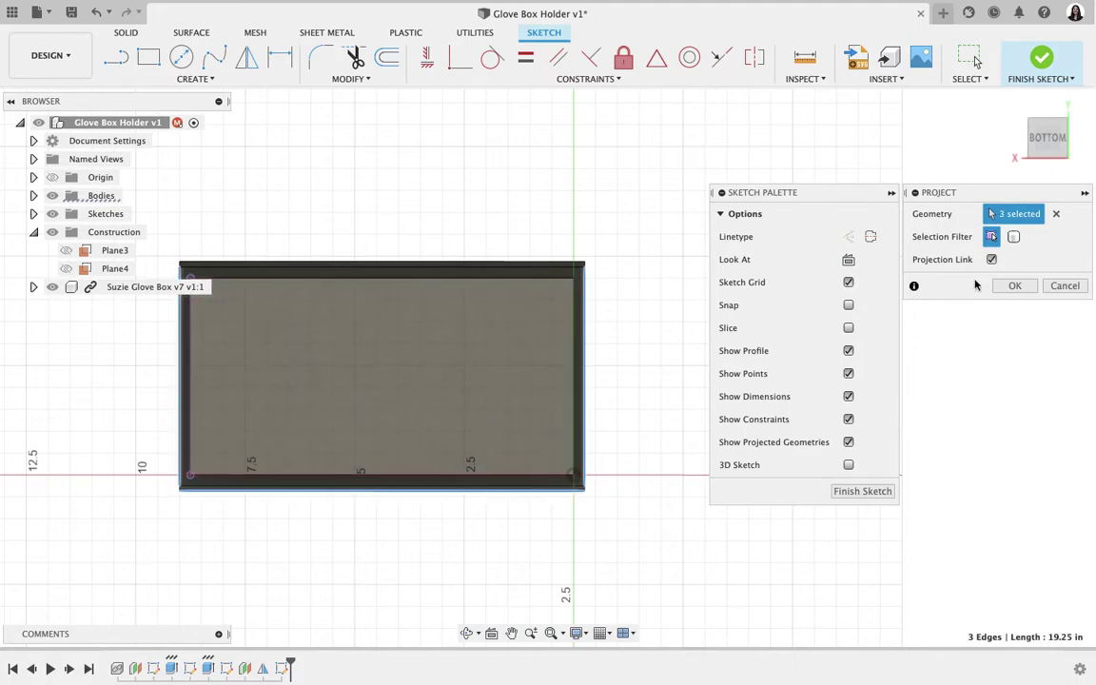
Add the short end edges at the two lower corners of the outline to the selection and complete the projection.
scroll(636, 477, up, 5)
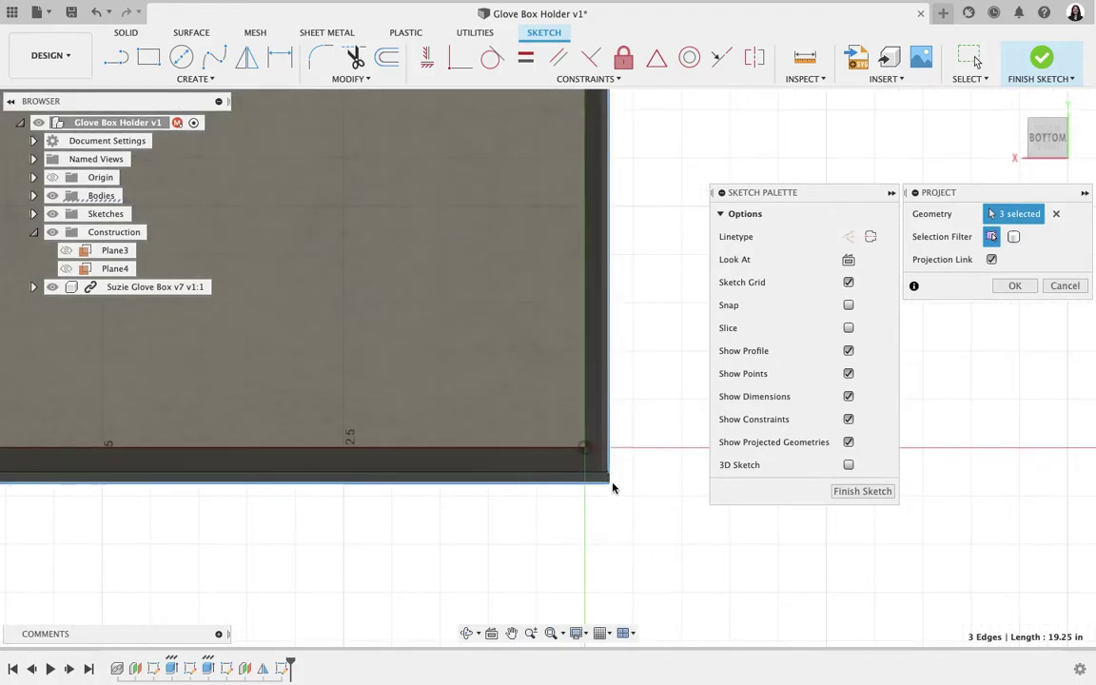
scroll(632, 443, up, 3)
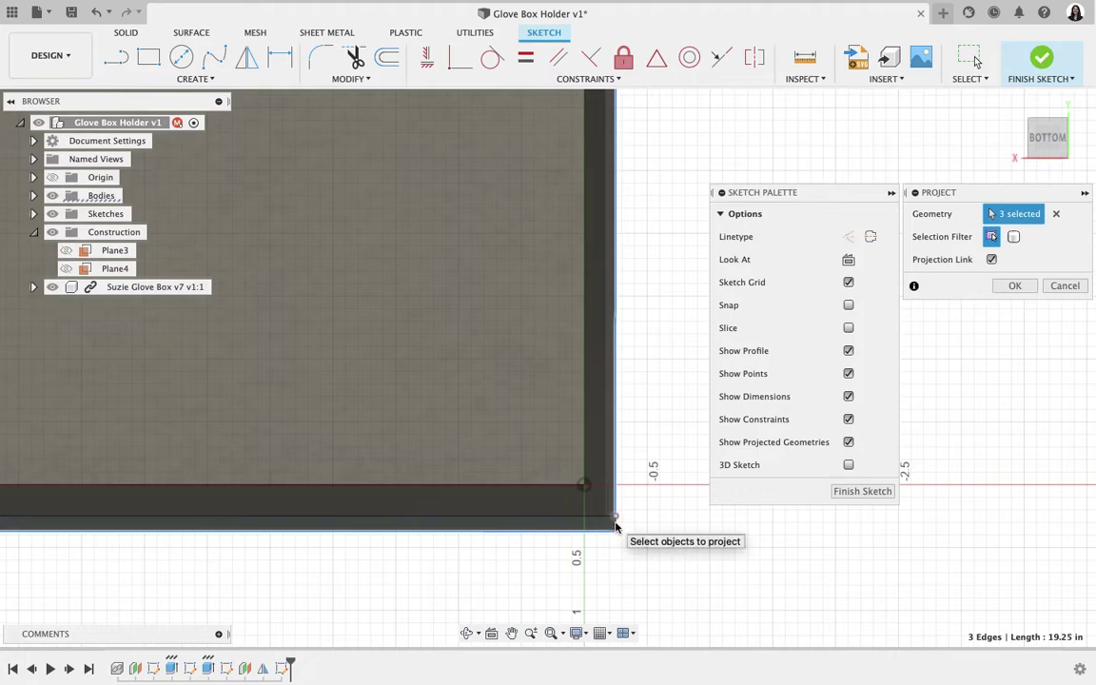
scroll(616, 529, up, 2)
scroll(616, 528, up, 2)
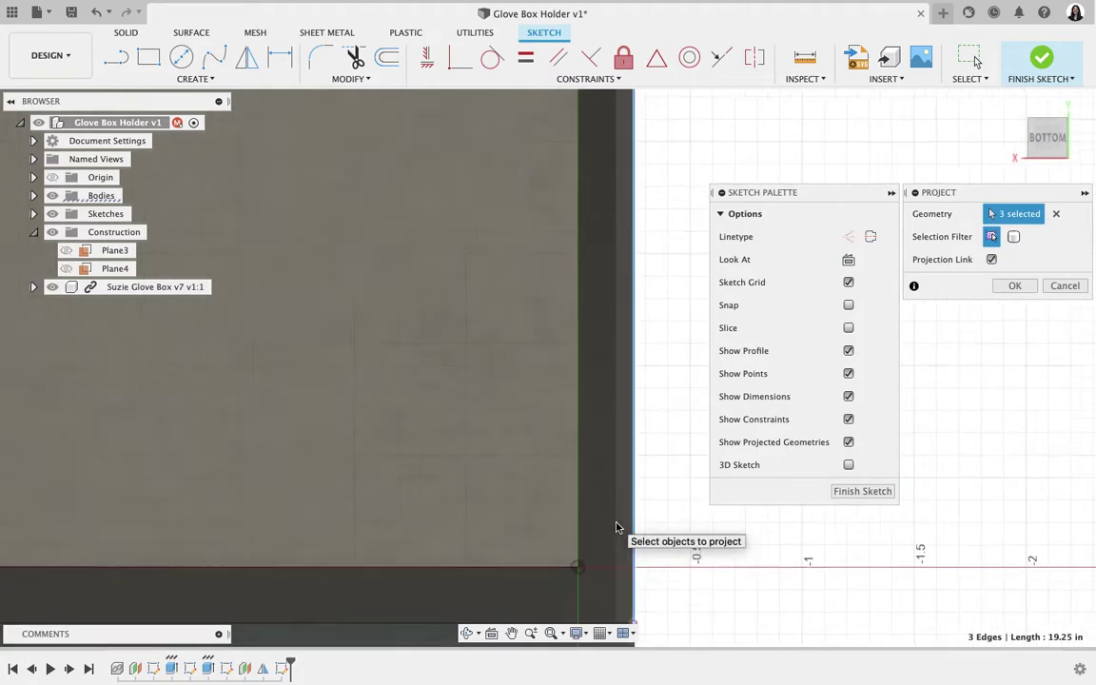
click(574, 478)
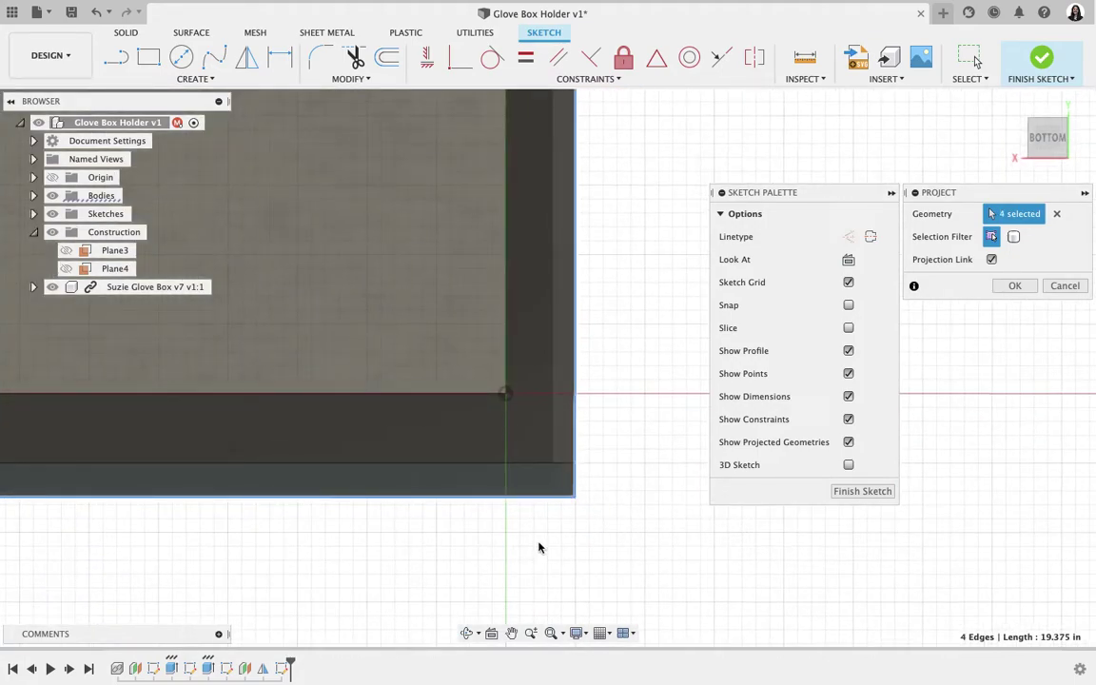
scroll(392, 567, left, 5)
scroll(394, 567, up, 3)
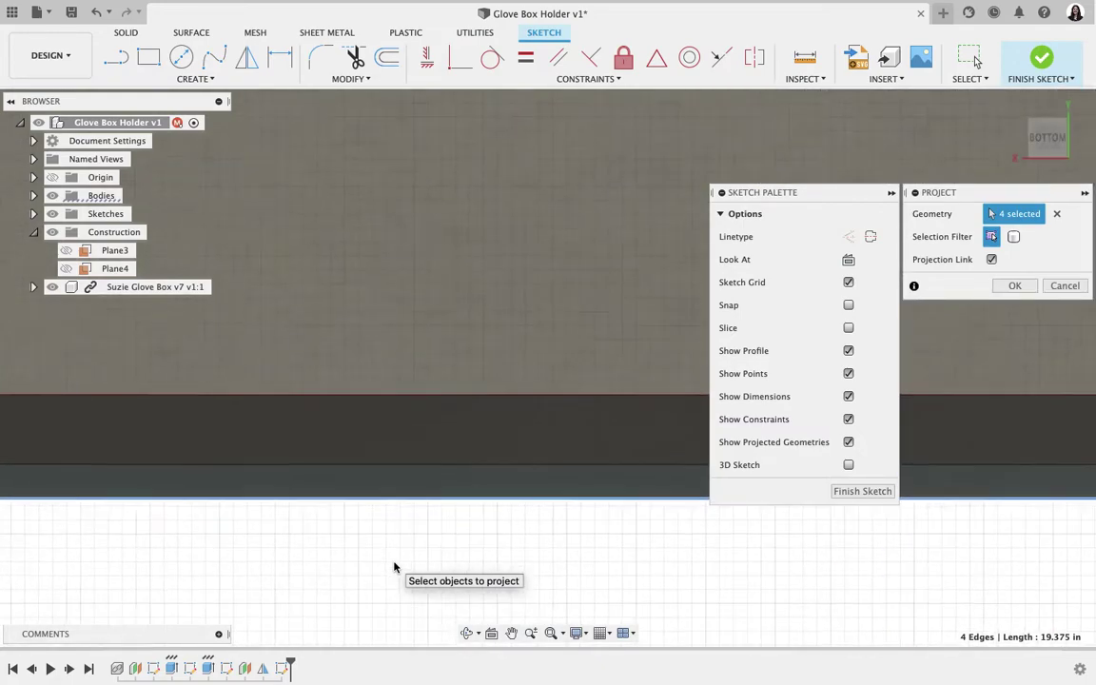
scroll(409, 559, down, 2)
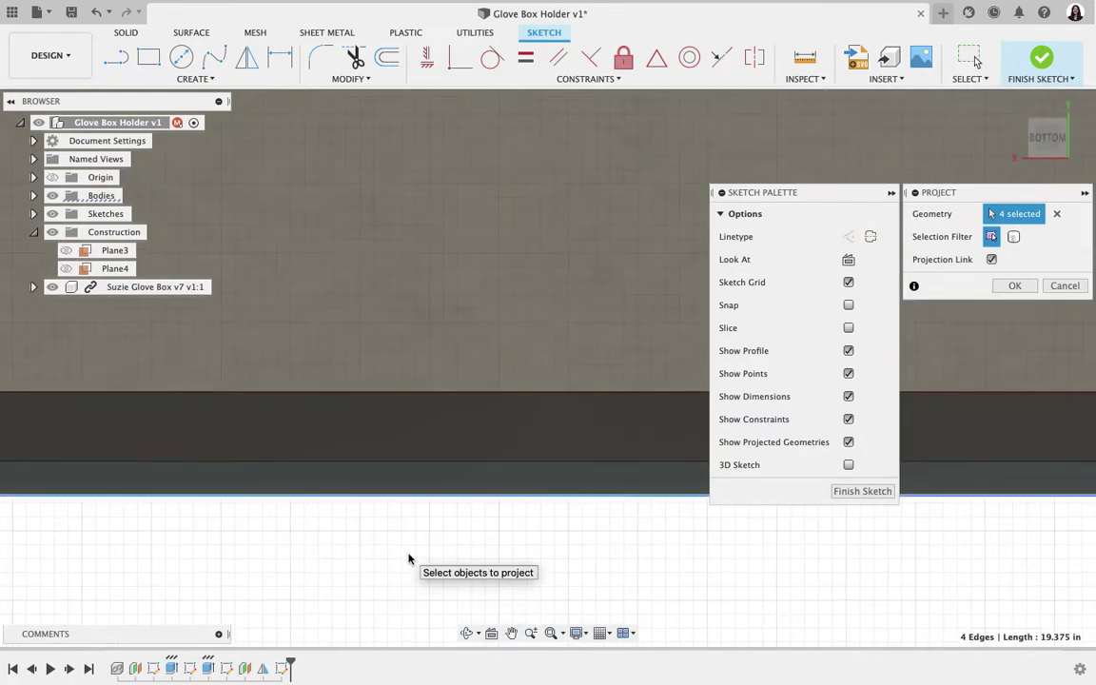
scroll(409, 560, left, 5)
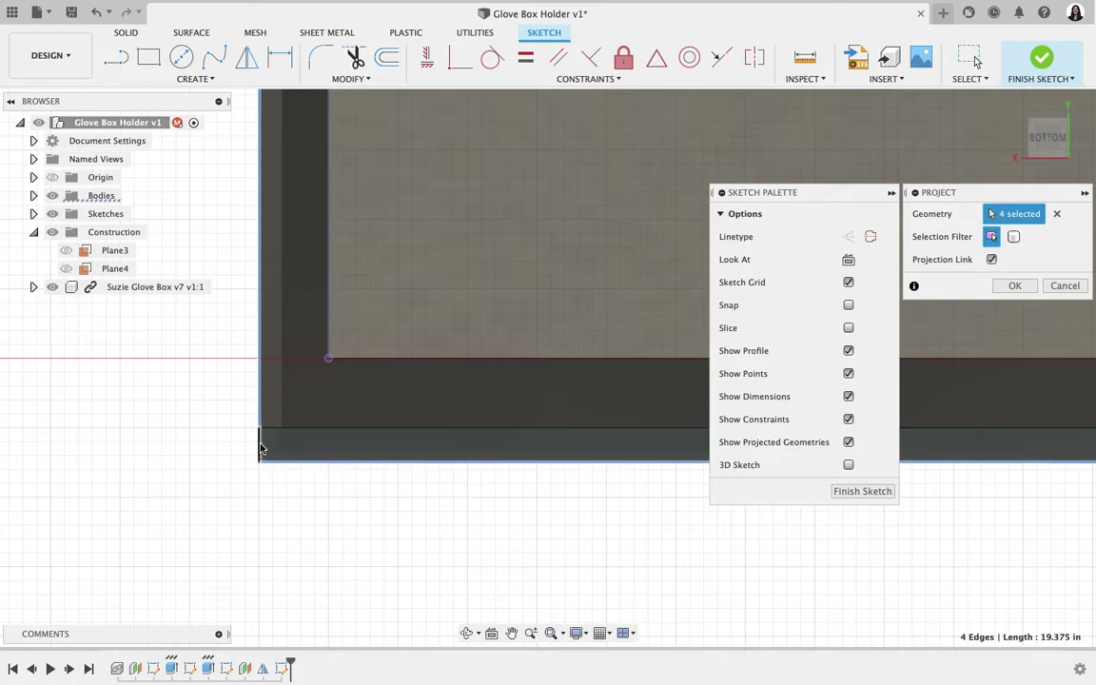
click(259, 442)
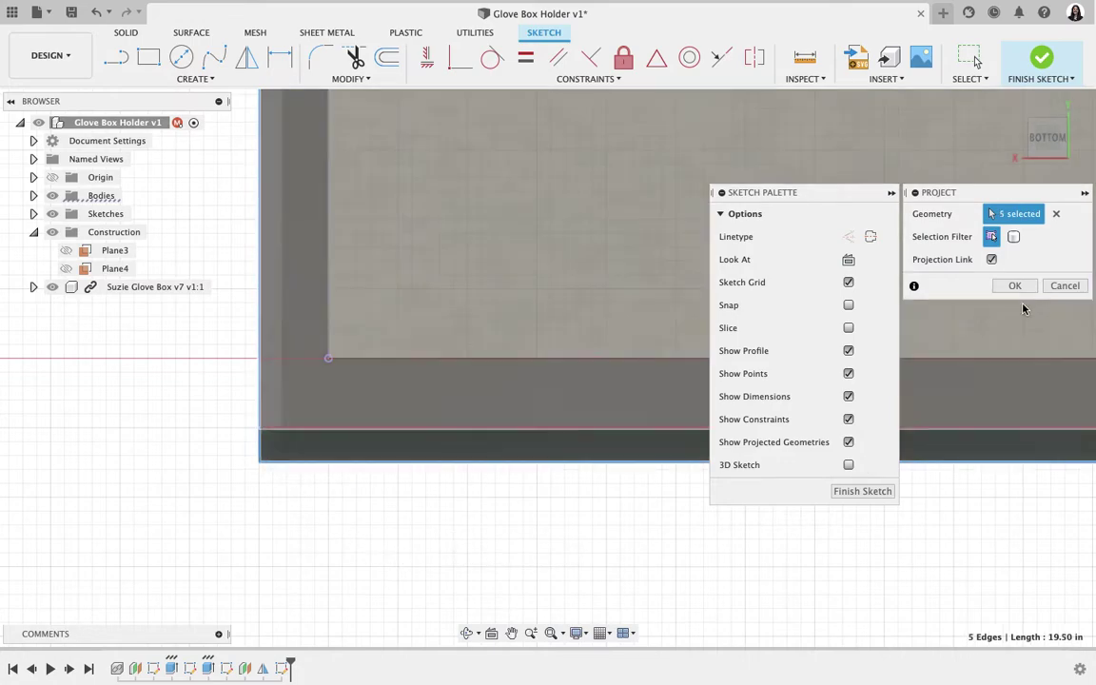
click(1014, 285)
Draw three lines extending the outline 5 in beyond the holder's upper corners into a closed profile, and move the length dimension outside it.
scroll(672, 493, down, 3)
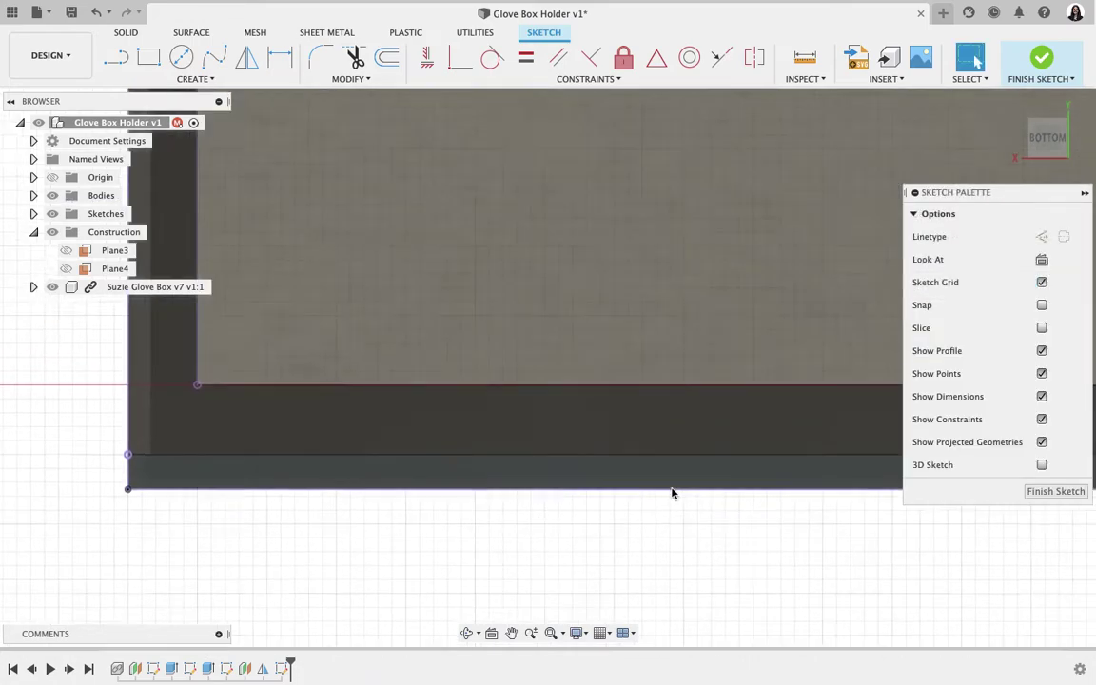
scroll(672, 492, down, 5)
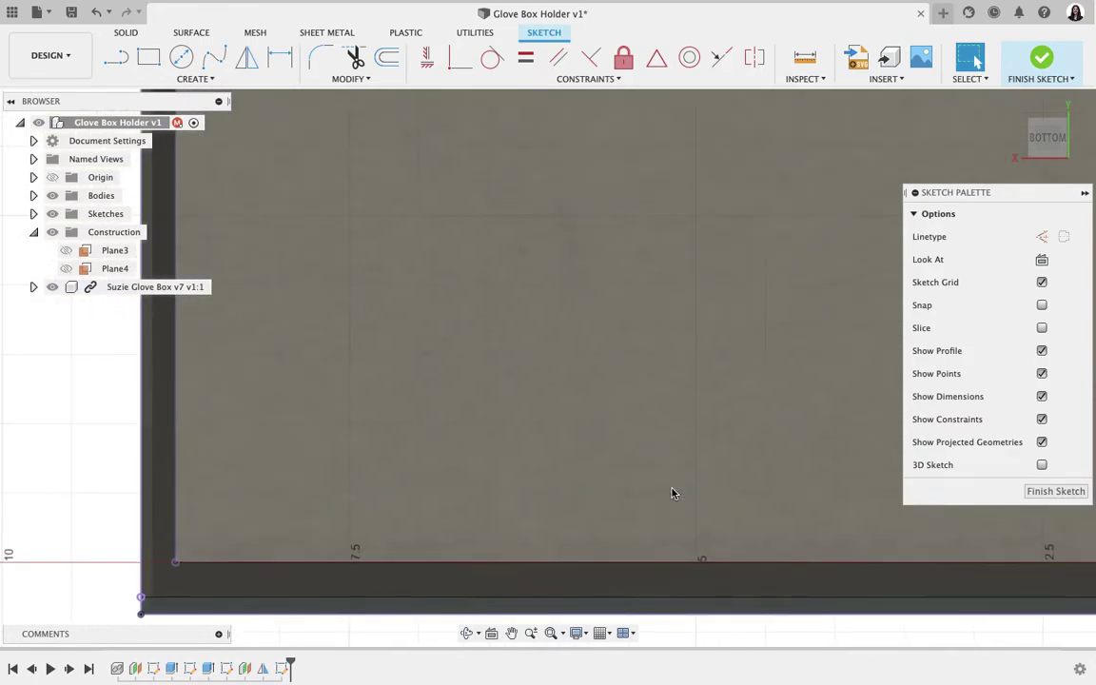
scroll(674, 491, up, 5)
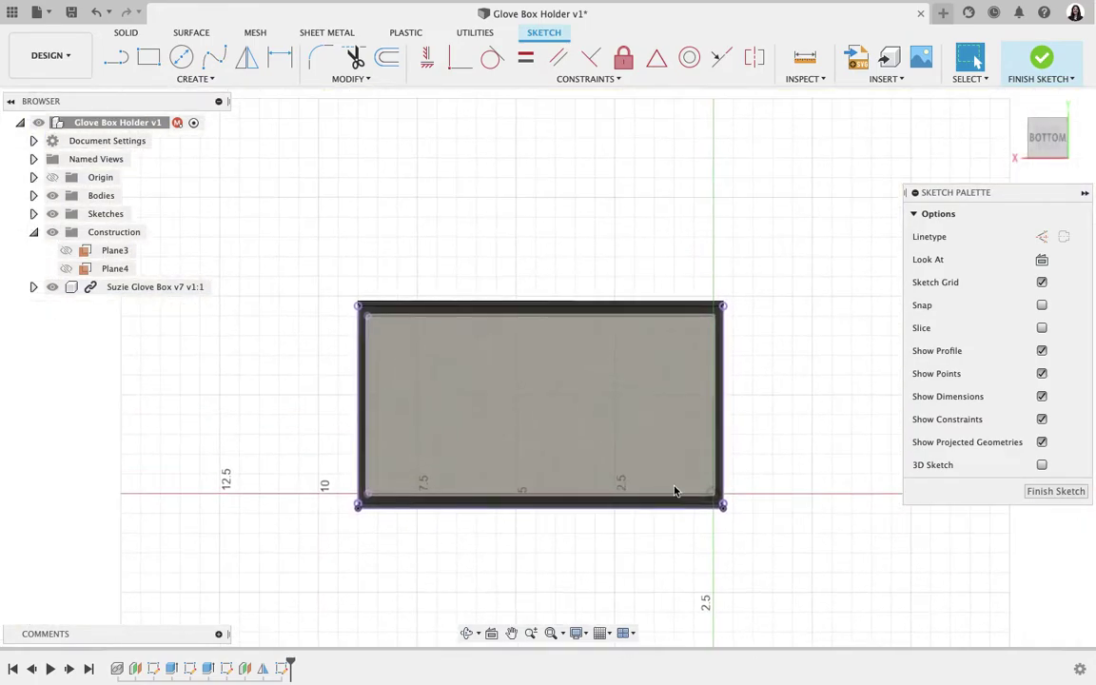
click(116, 57)
click(298, 338)
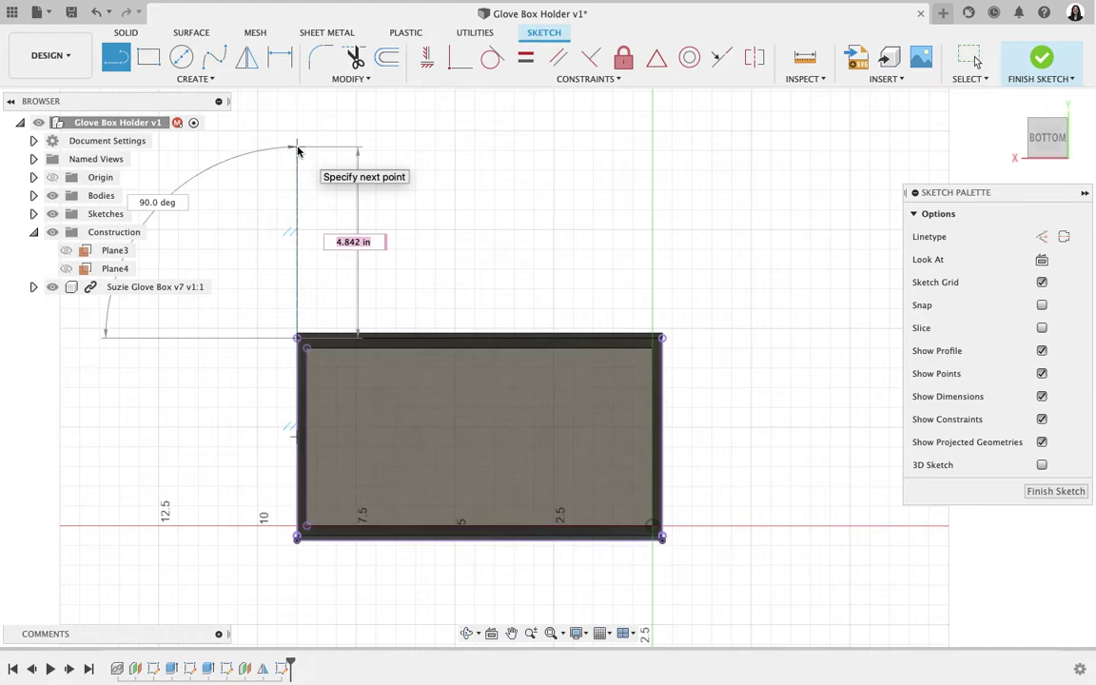
key(Tab)
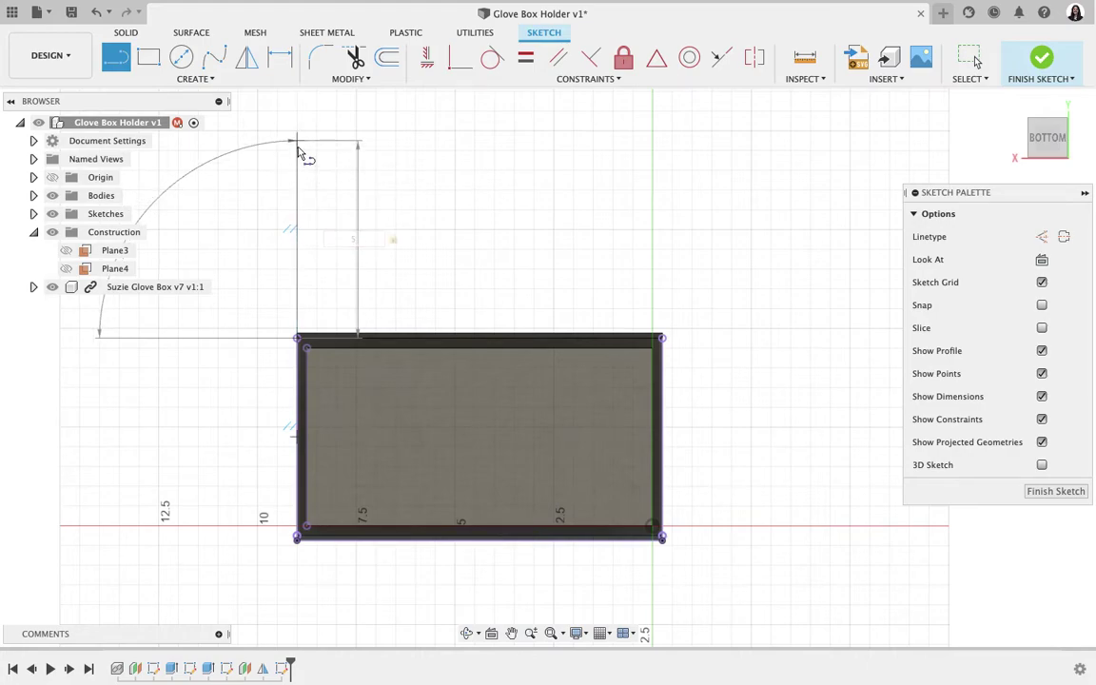
click(302, 150)
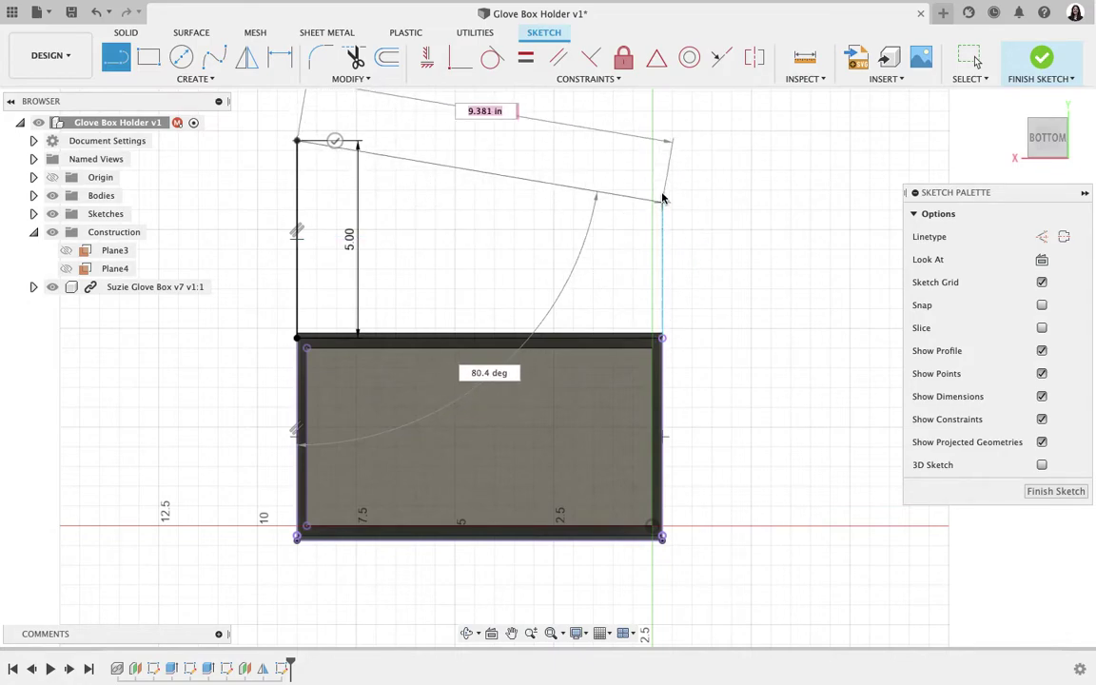
click(663, 142)
mouse_move(663, 142)
mouse_down()
mouse_move(715, 296)
mouse_move(678, 342)
mouse_move(663, 338)
mouse_up()
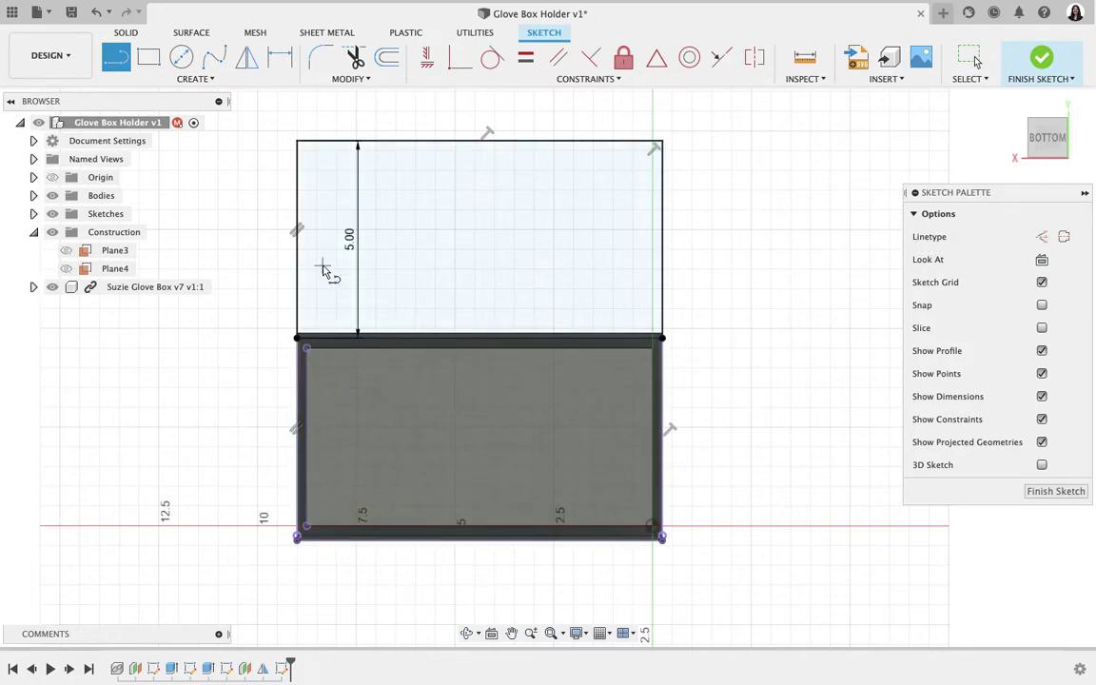
click(970, 59)
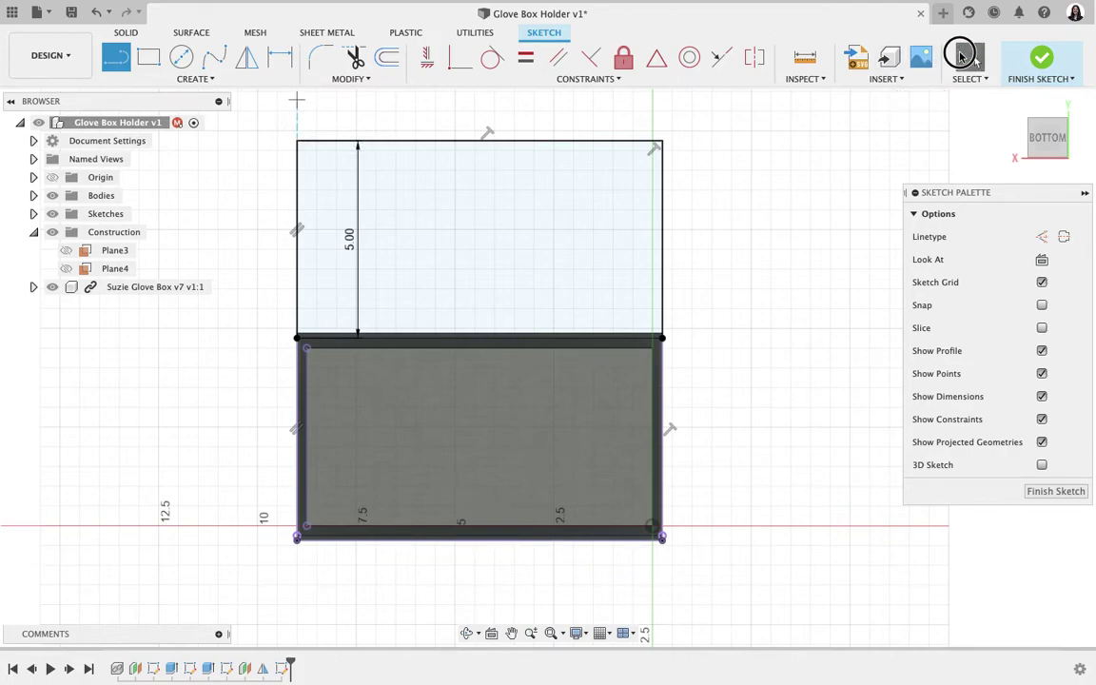
drag(349, 237, 238, 233)
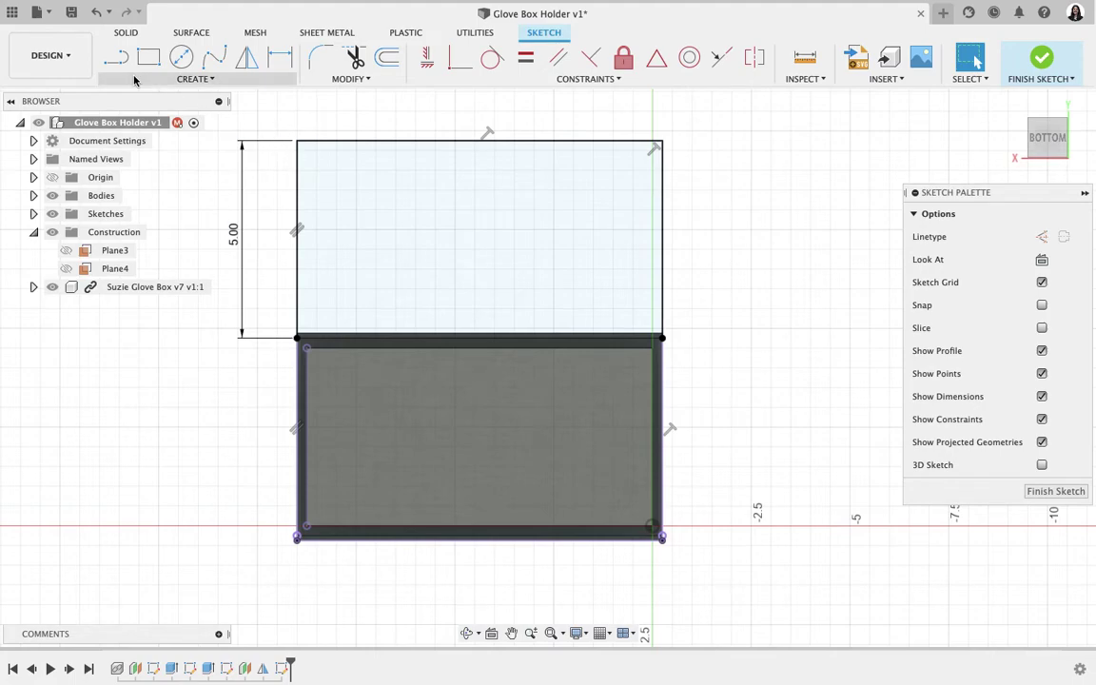
Sketch a 0.25 in diameter circle inside the extension near its upper-left corner.
click(180, 60)
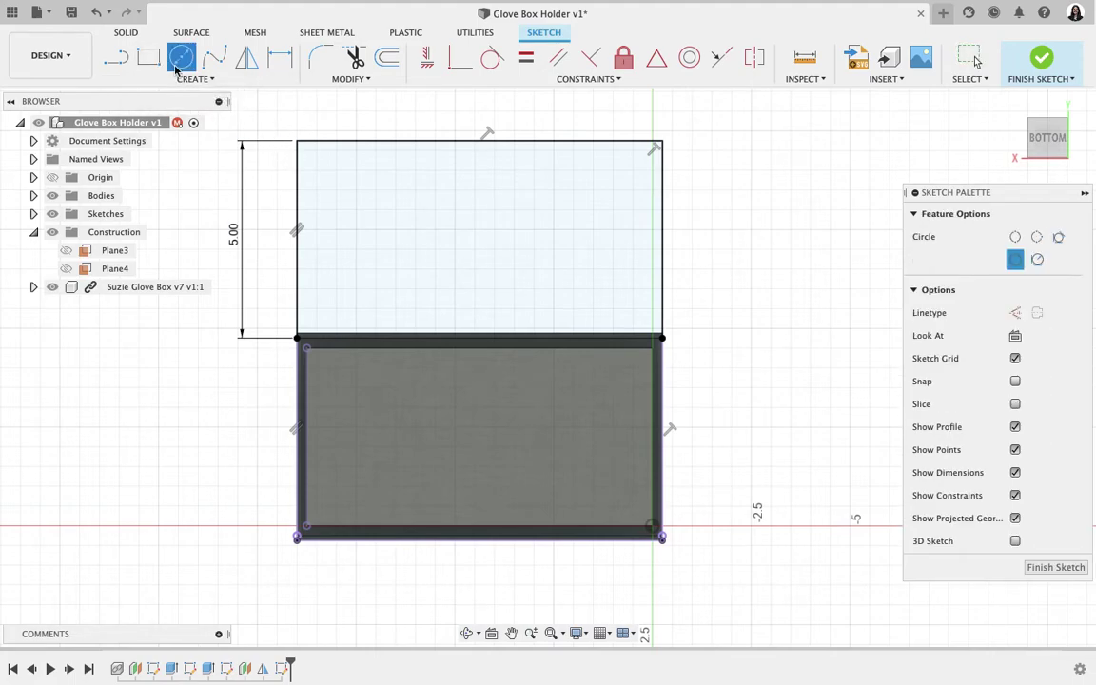
click(323, 159)
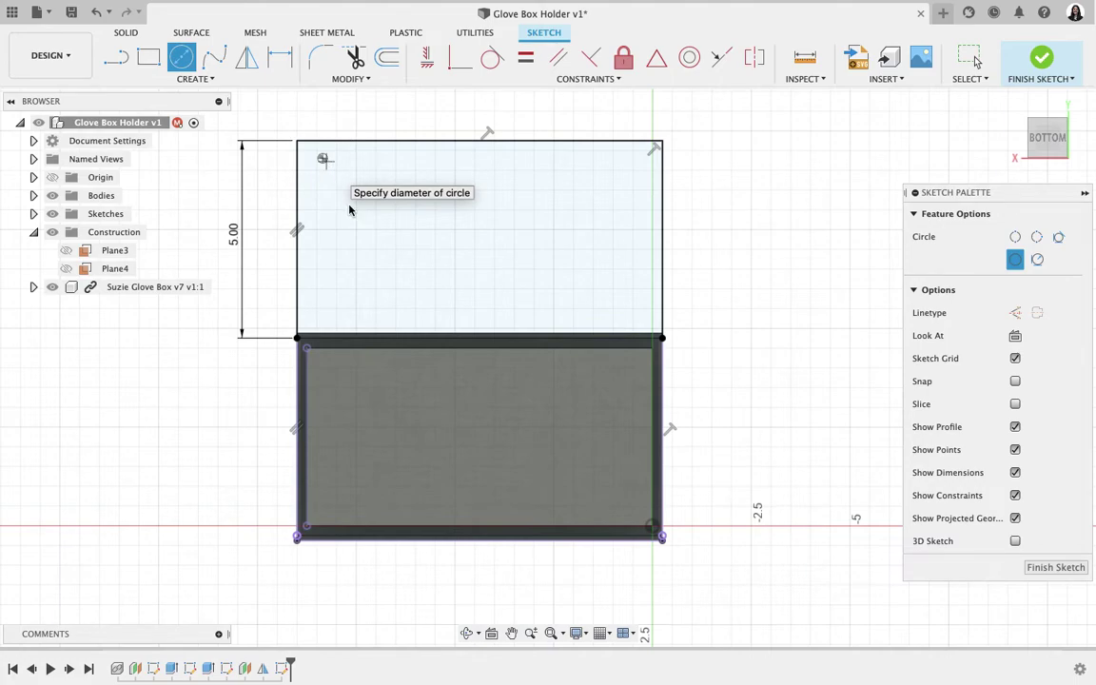
key(Return)
key(Escape)
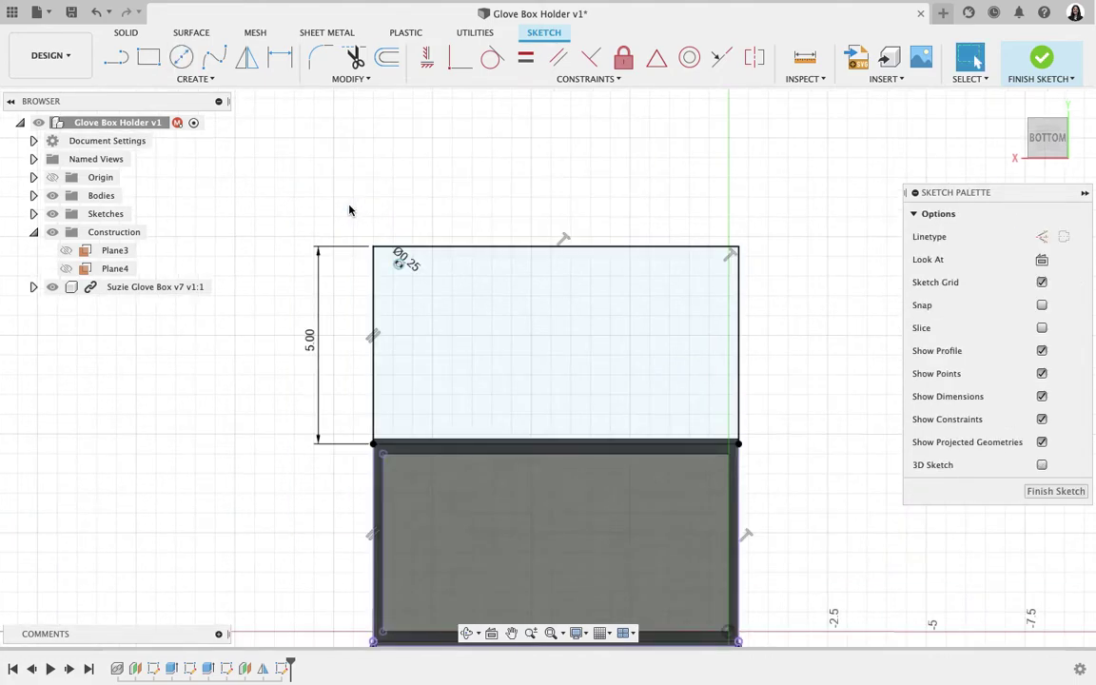
Dimension the circle's center 1 in from the extension's upper edge.
scroll(349, 210, up, 5)
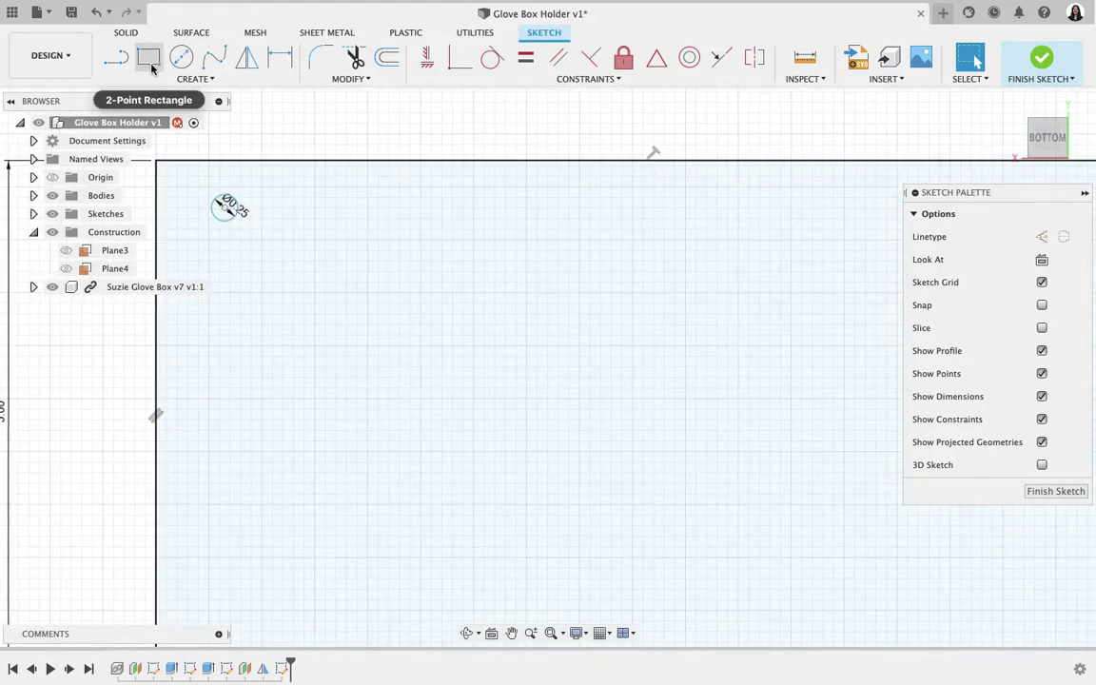
click(288, 63)
click(225, 209)
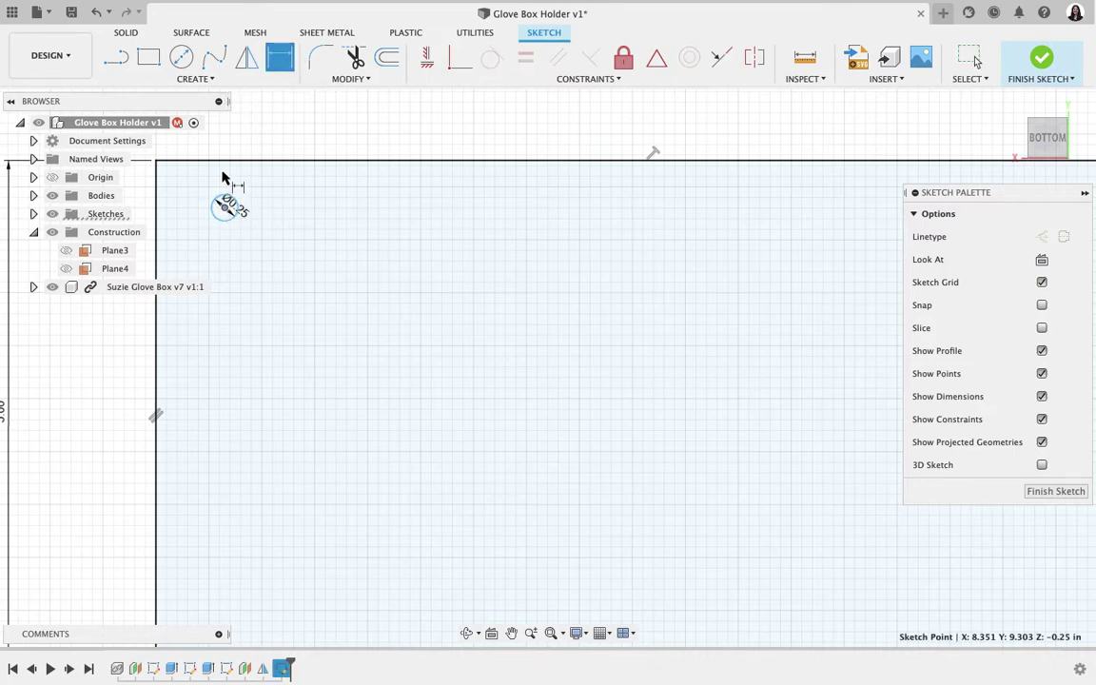
click(225, 161)
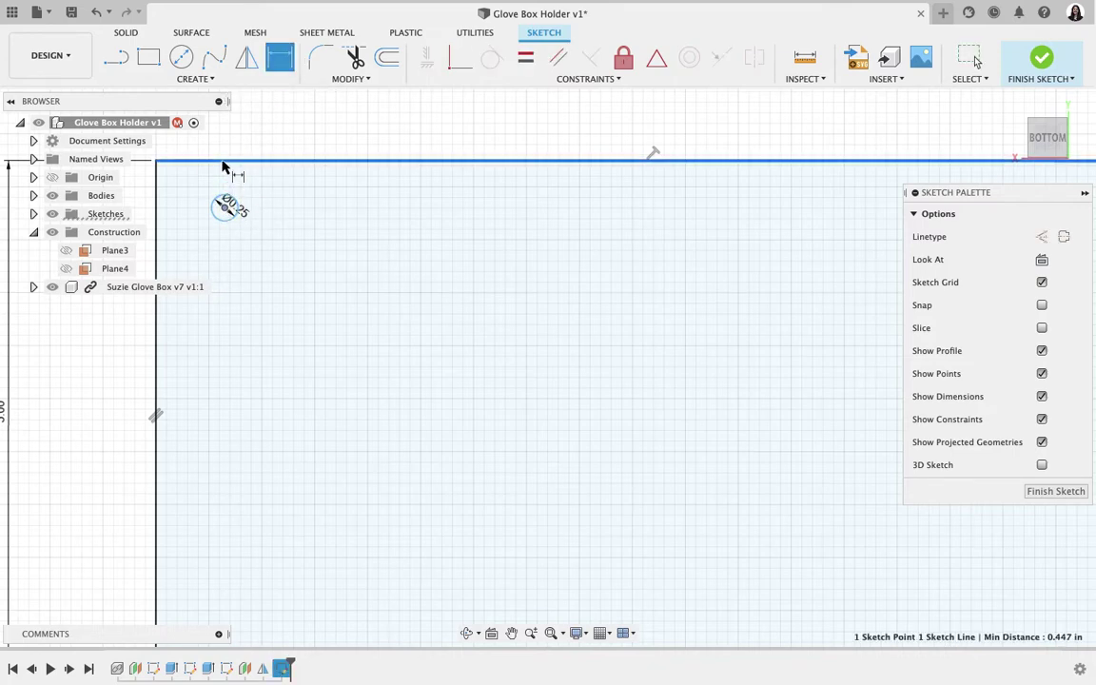
click(268, 190)
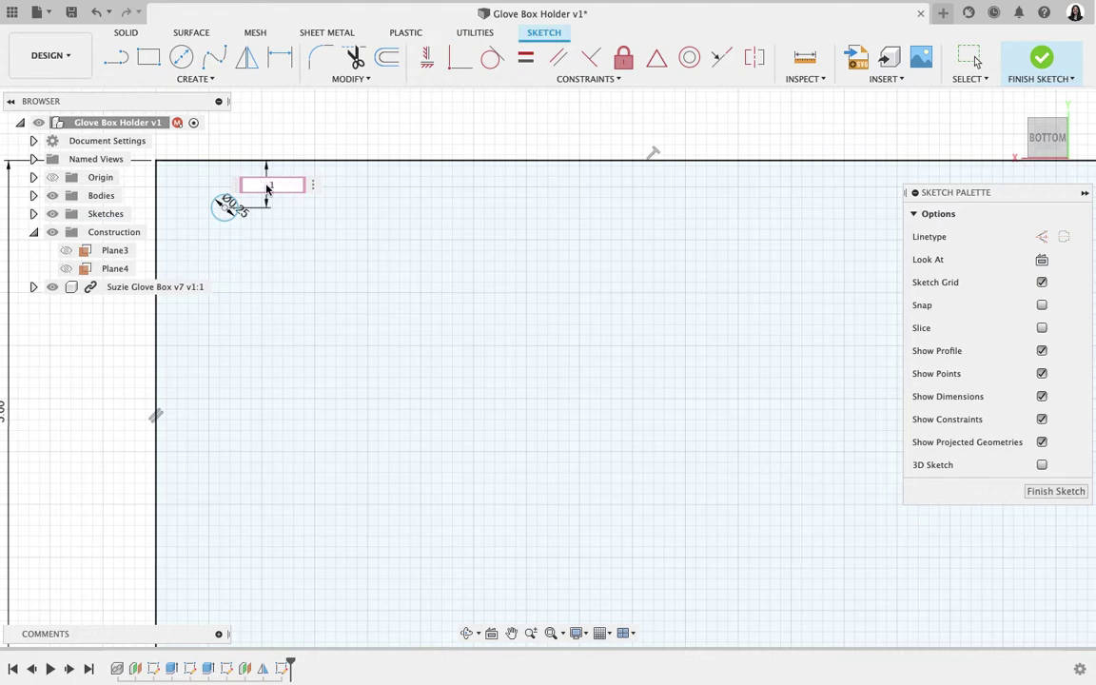
key(Return)
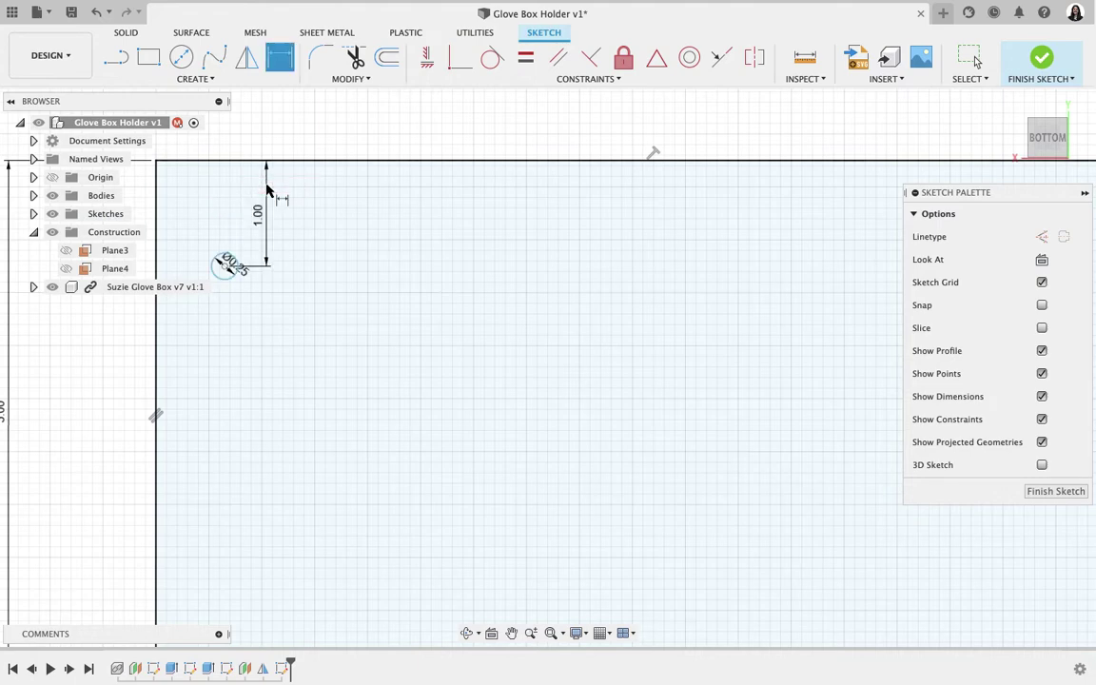
Dimension the circle's center 1 in from the extension's left edge, and move the circle's vertical dimension outside the profile.
click(217, 270)
click(156, 270)
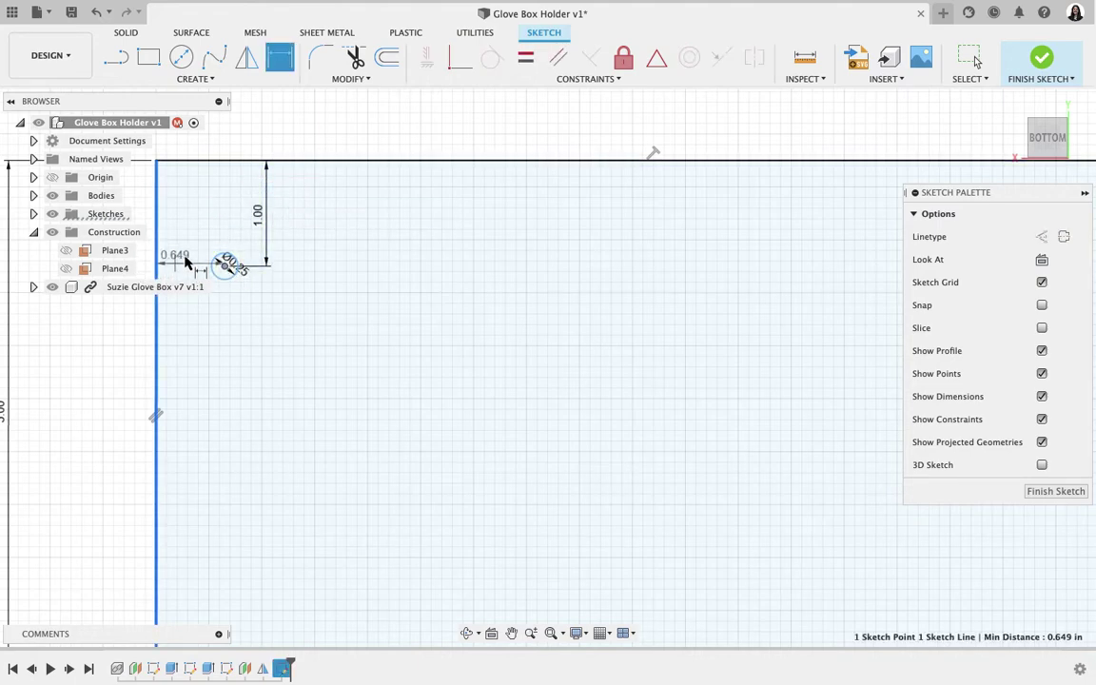
click(227, 140)
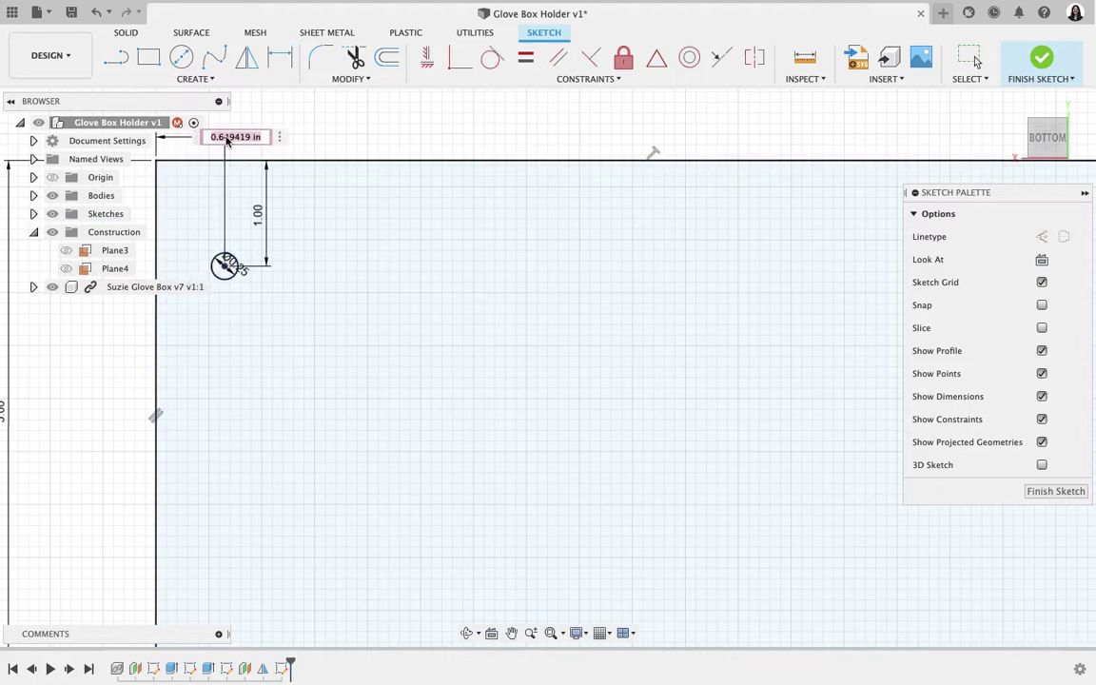
key(Return)
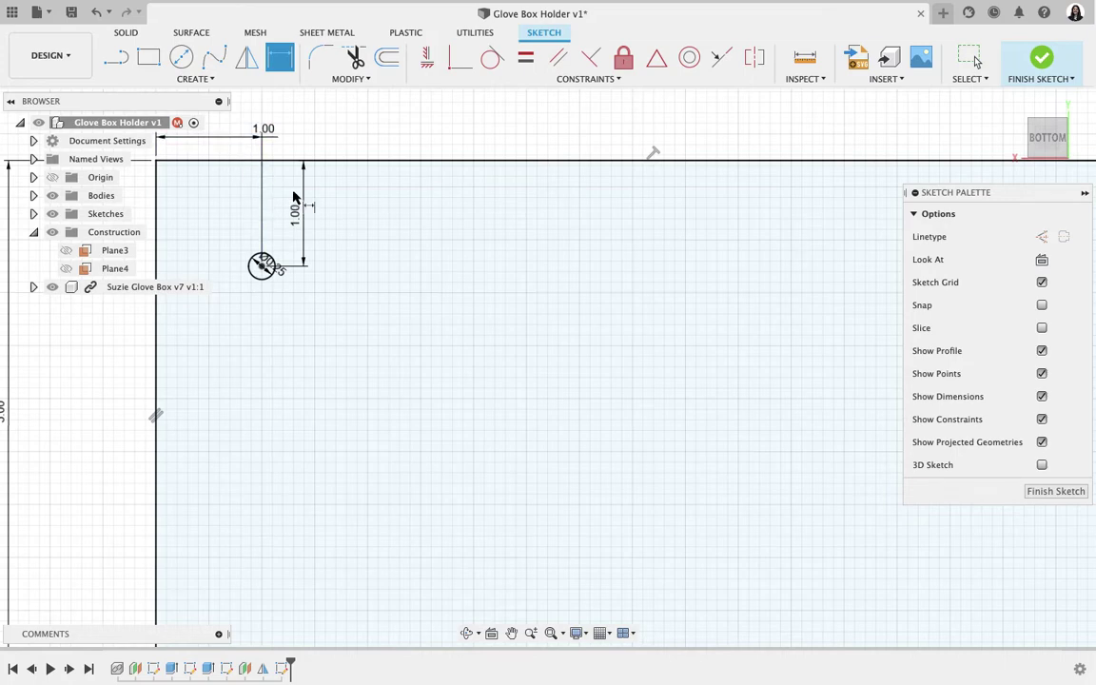
key(Escape)
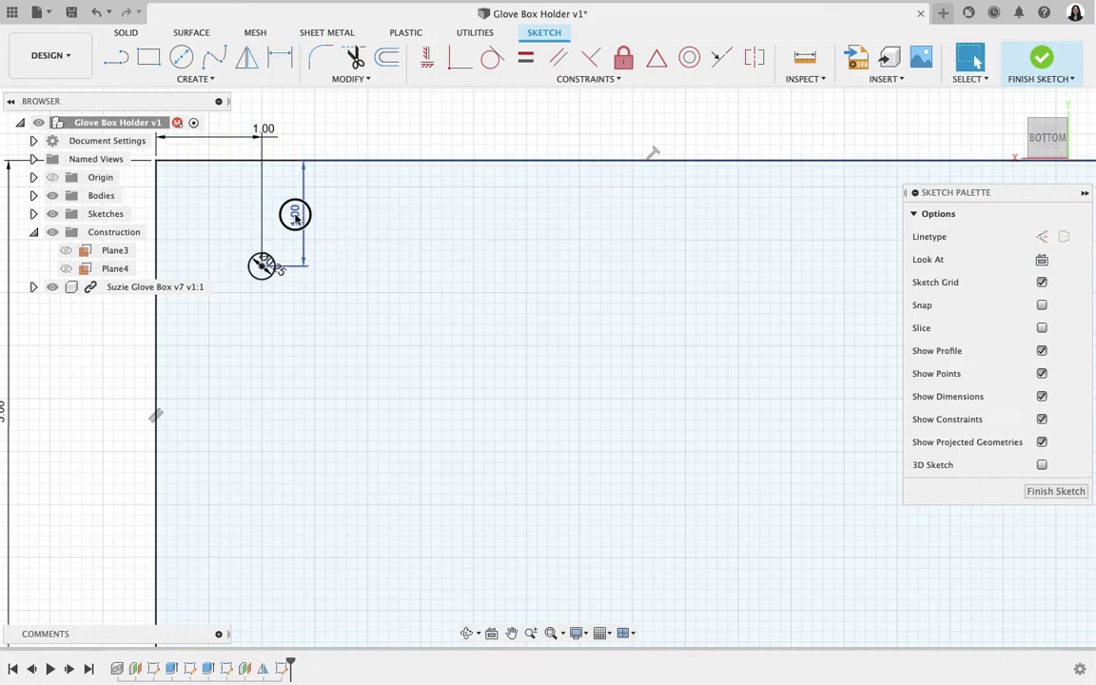
mouse_move(295, 217)
mouse_down()
mouse_move(98, 232)
mouse_move(147, 228)
mouse_move(154, 242)
mouse_move(134, 247)
mouse_move(144, 245)
mouse_up()
scroll(157, 340, down, 5)
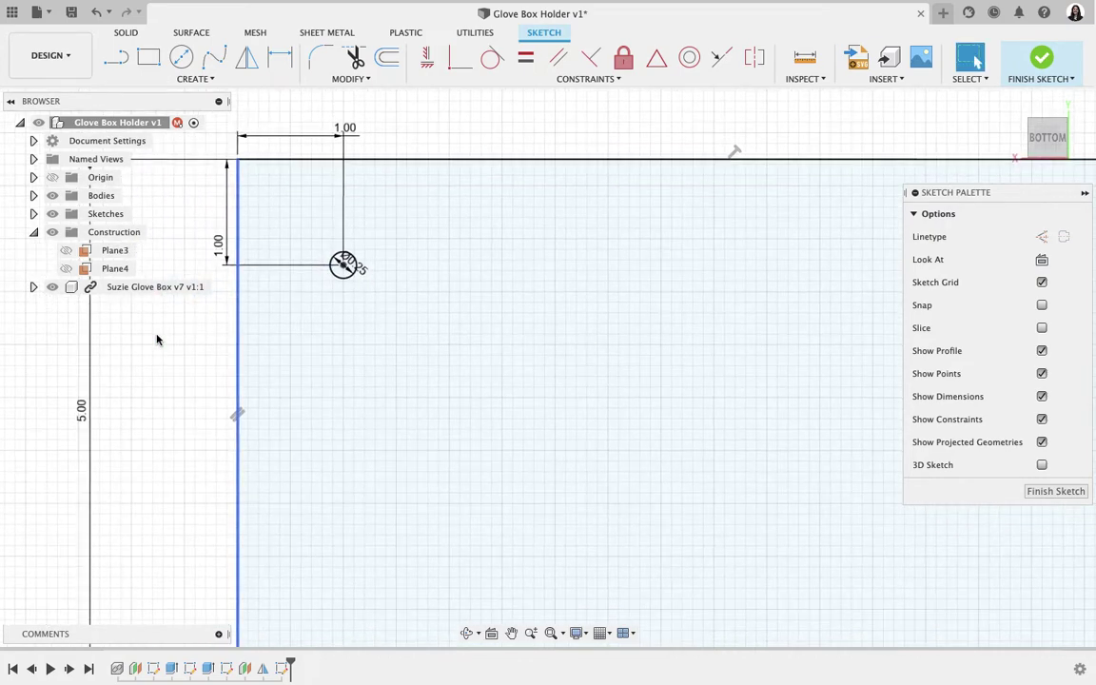
Draw a vertical construction line from the midpoint of the extension's upper edge down to the holder's edge.
scroll(157, 340, right, 3)
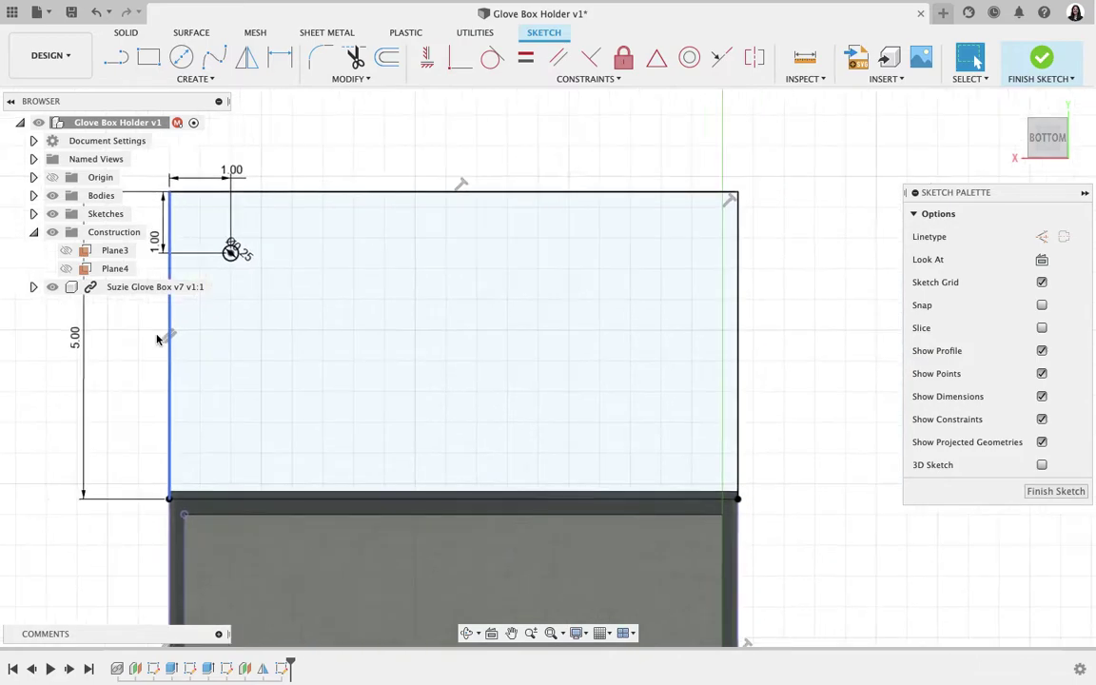
scroll(445, 275, left, 3)
scroll(445, 275, right, 1)
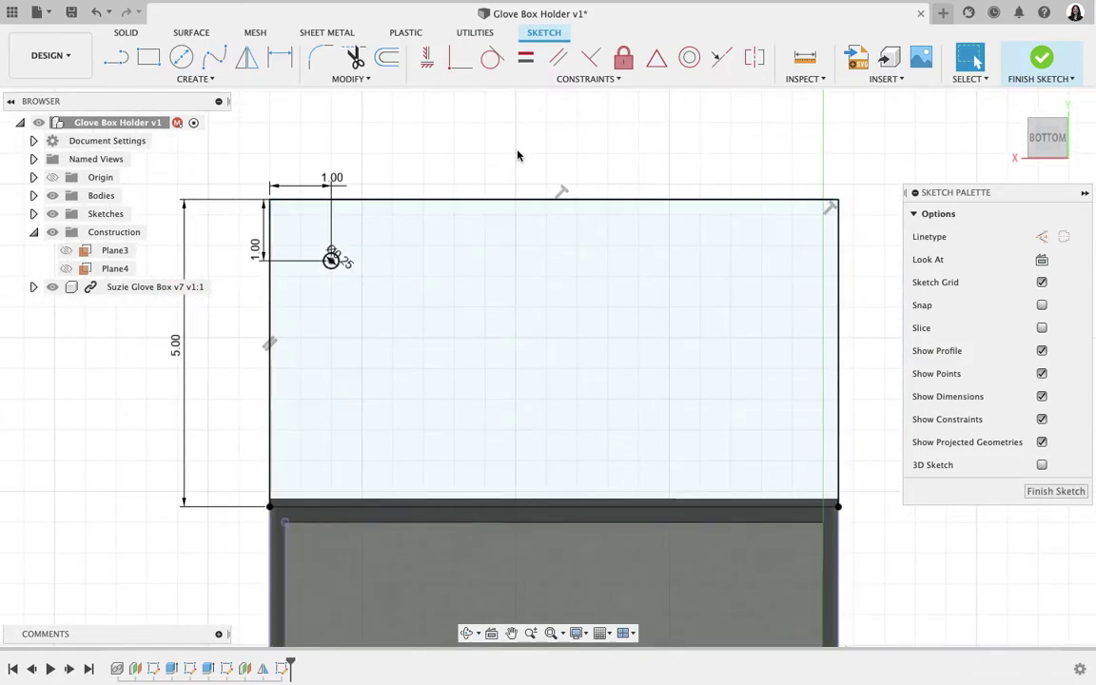
click(116, 58)
click(1042, 236)
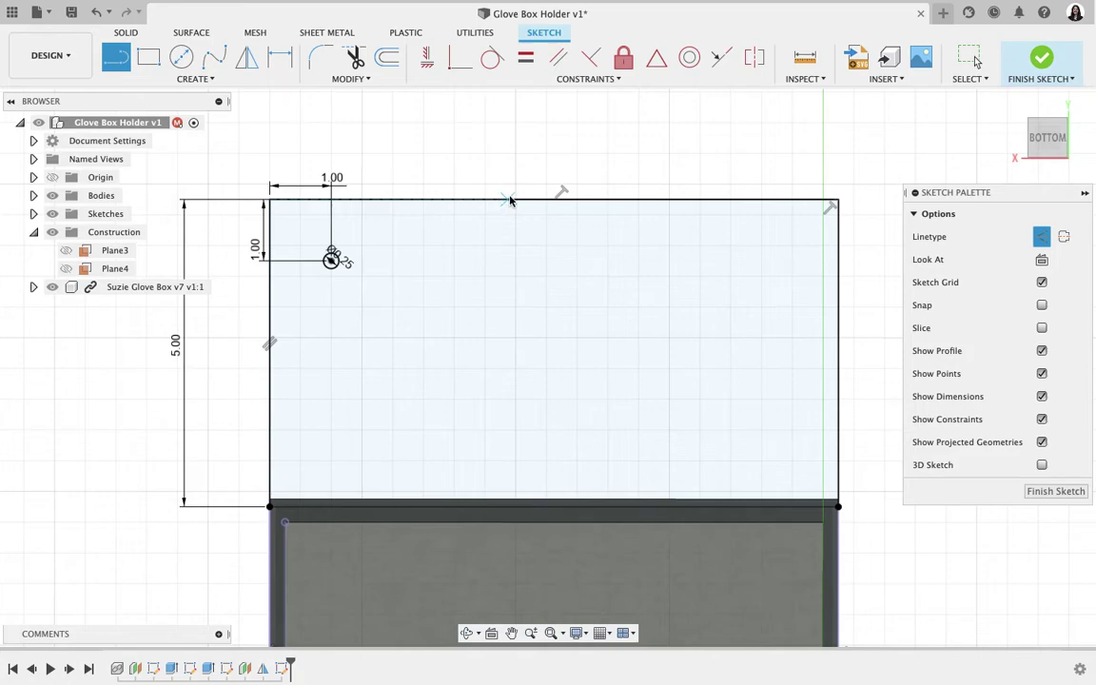
click(557, 200)
drag(557, 200, 558, 507)
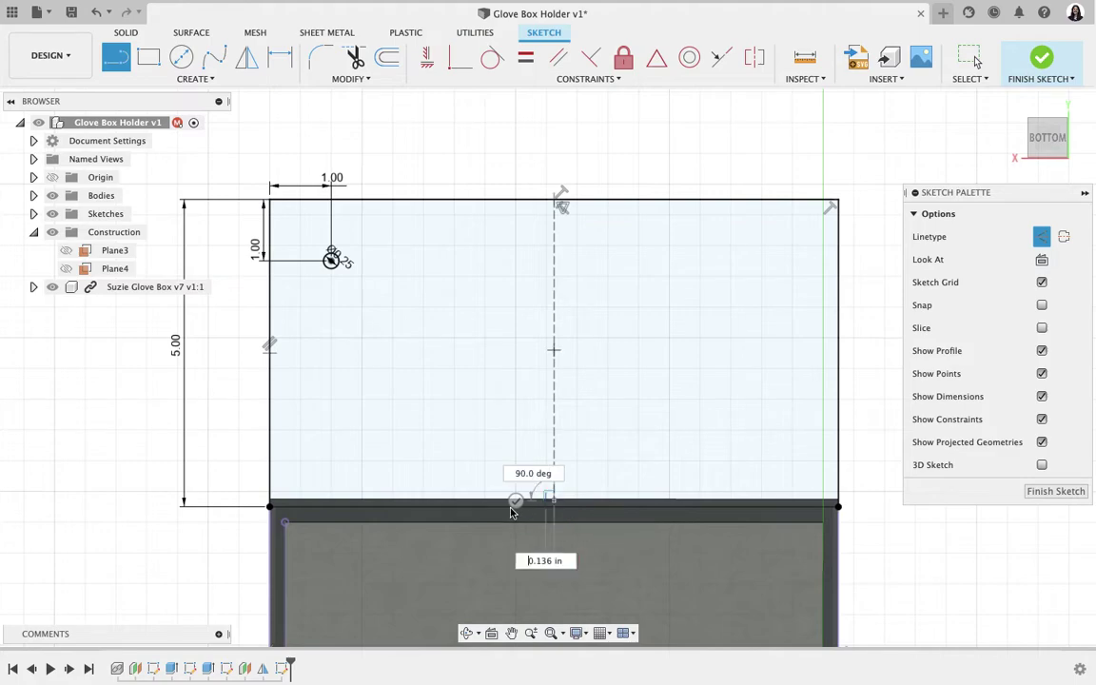
key(Escape)
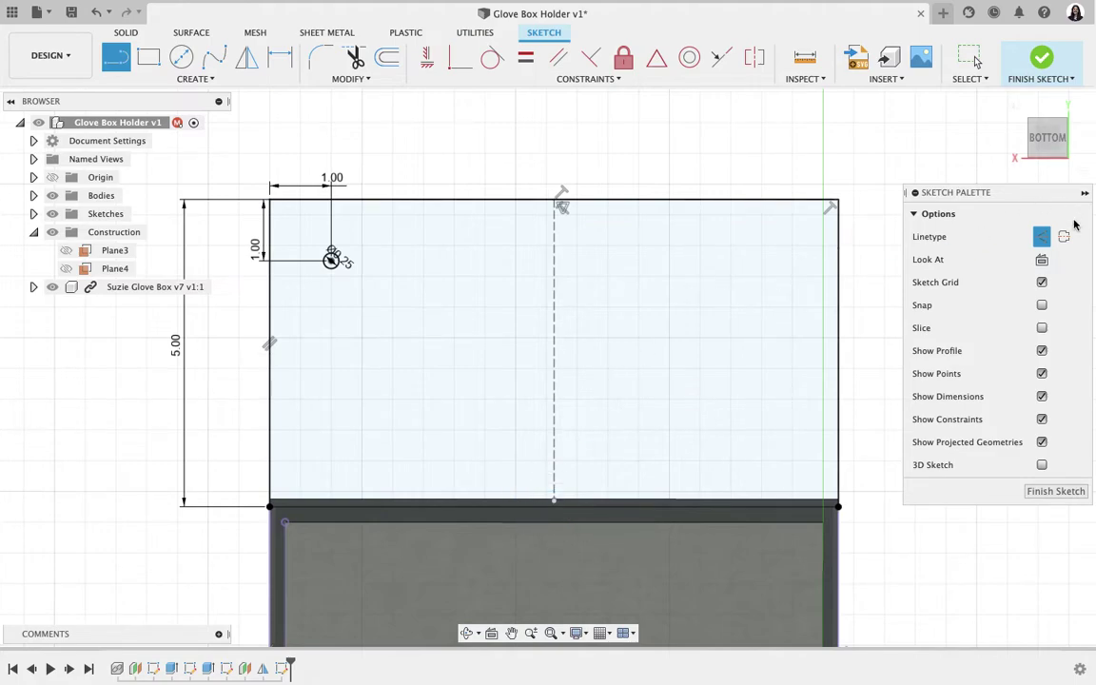
click(1043, 238)
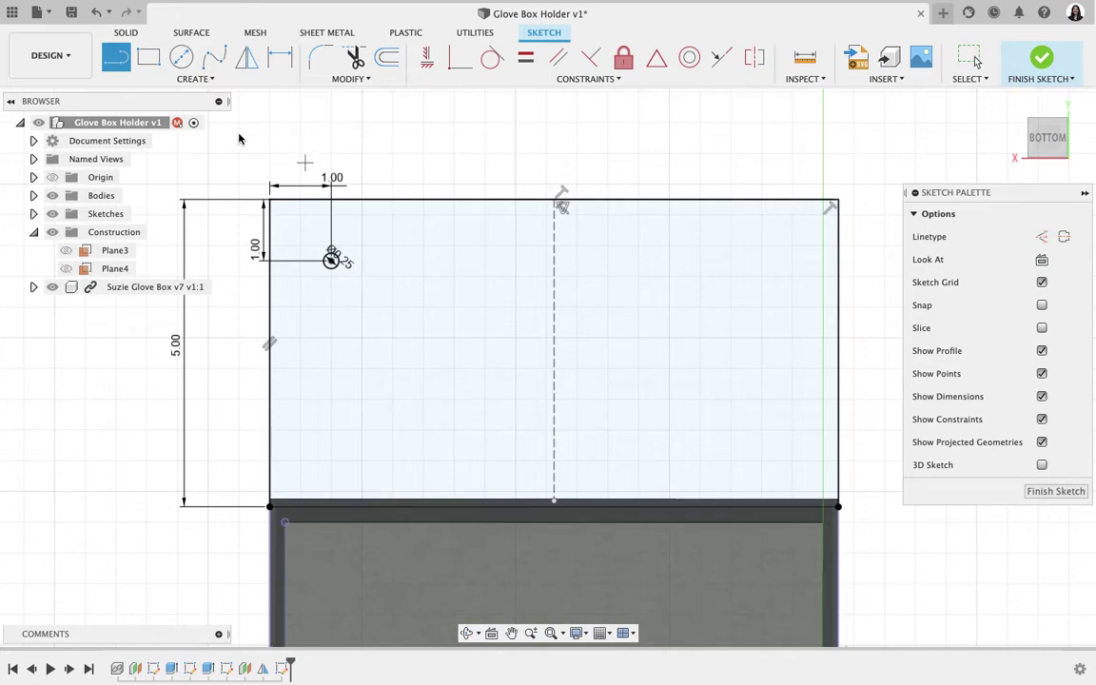
Mirror the 0.25 in circle across the vertical construction line and finish the sketch.
click(183, 79)
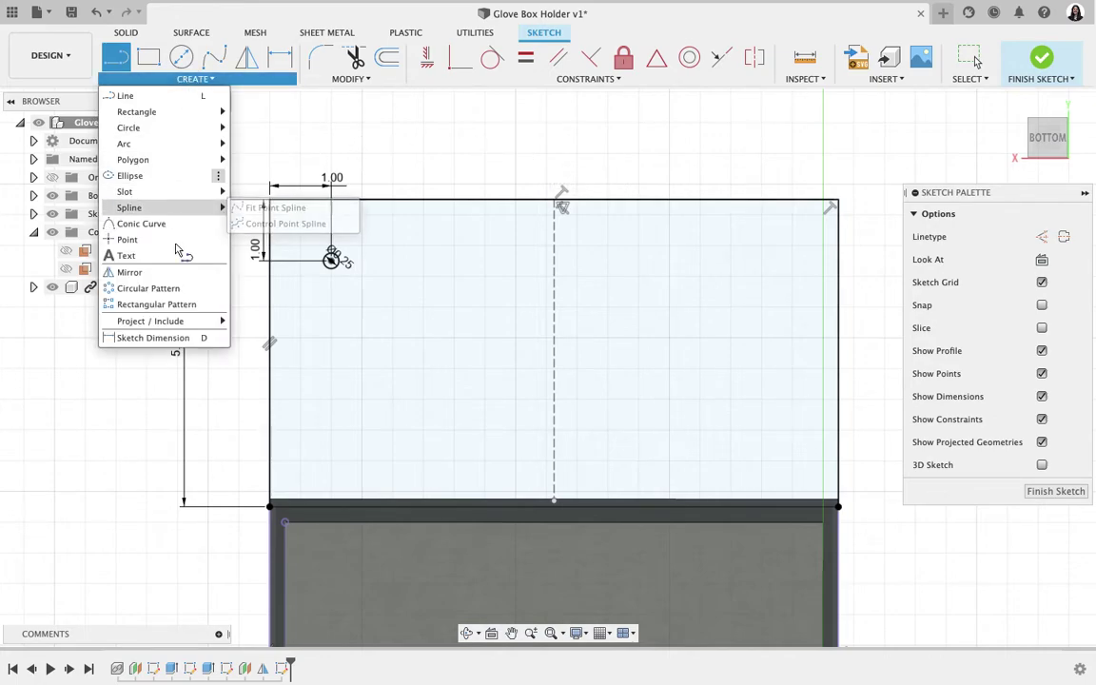
click(174, 274)
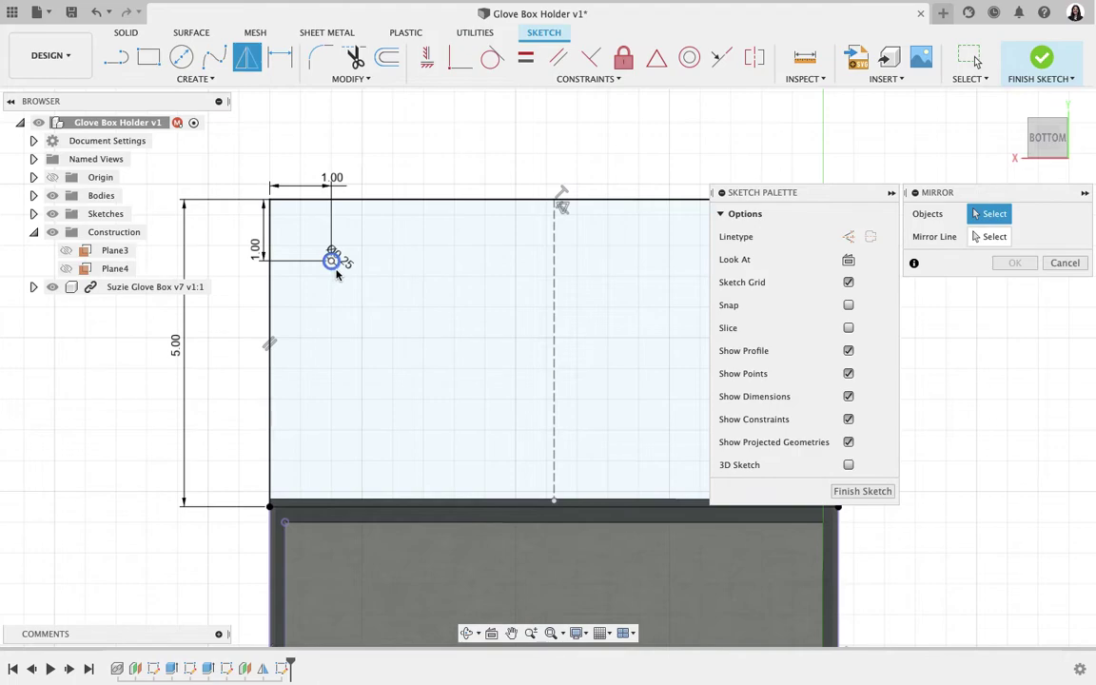
click(335, 273)
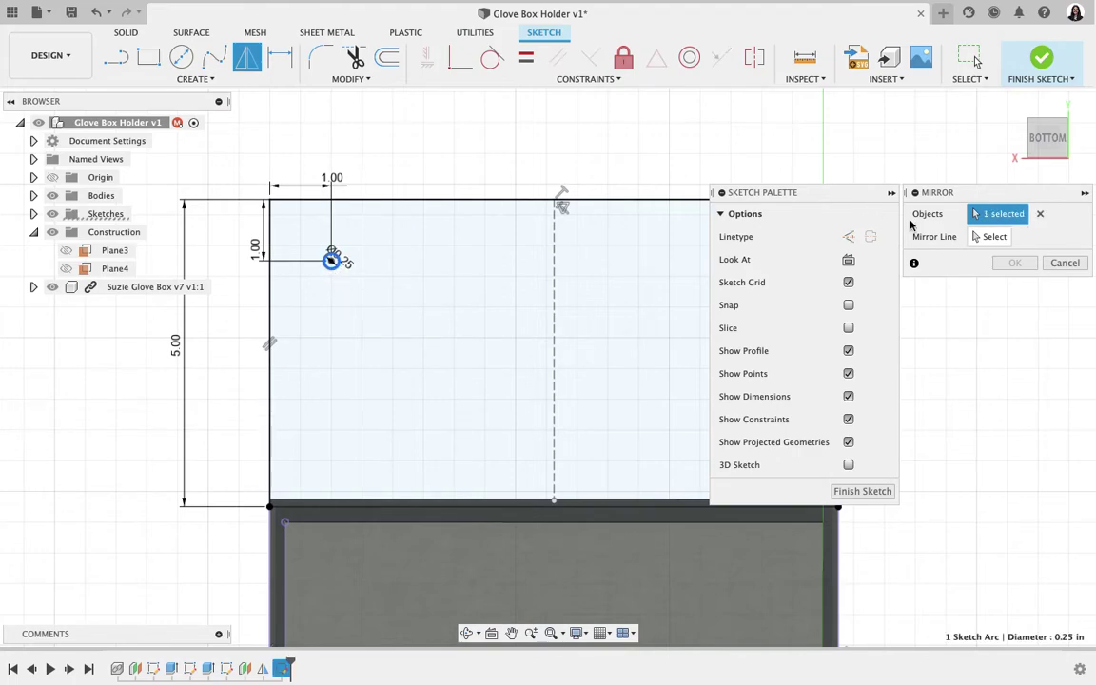
click(991, 237)
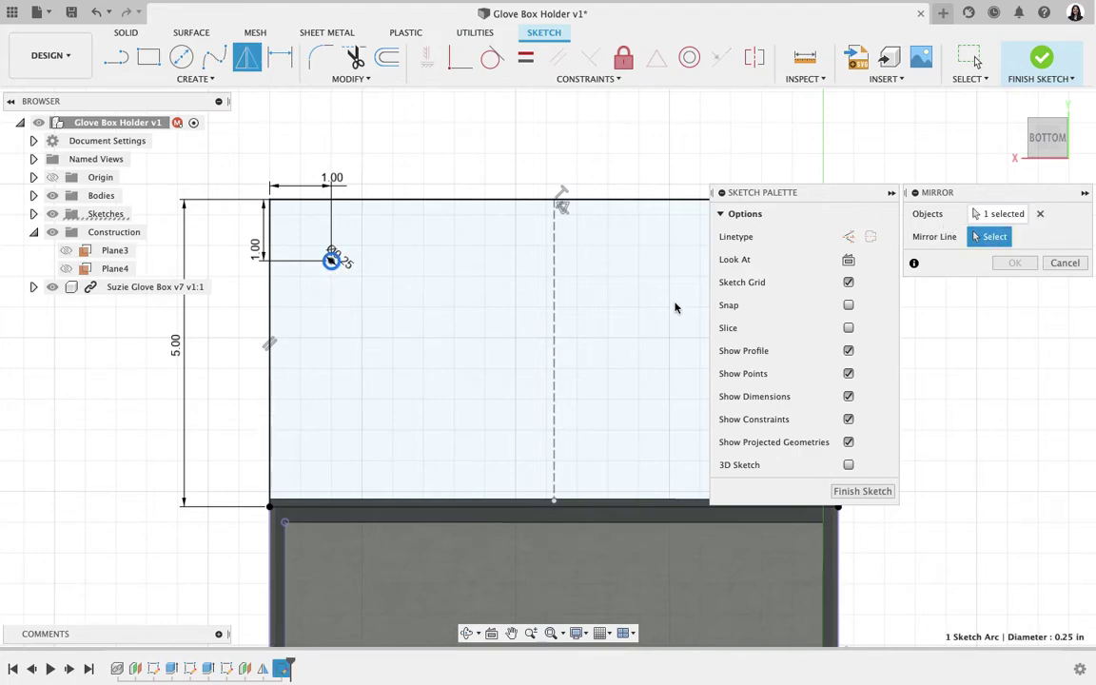
click(555, 314)
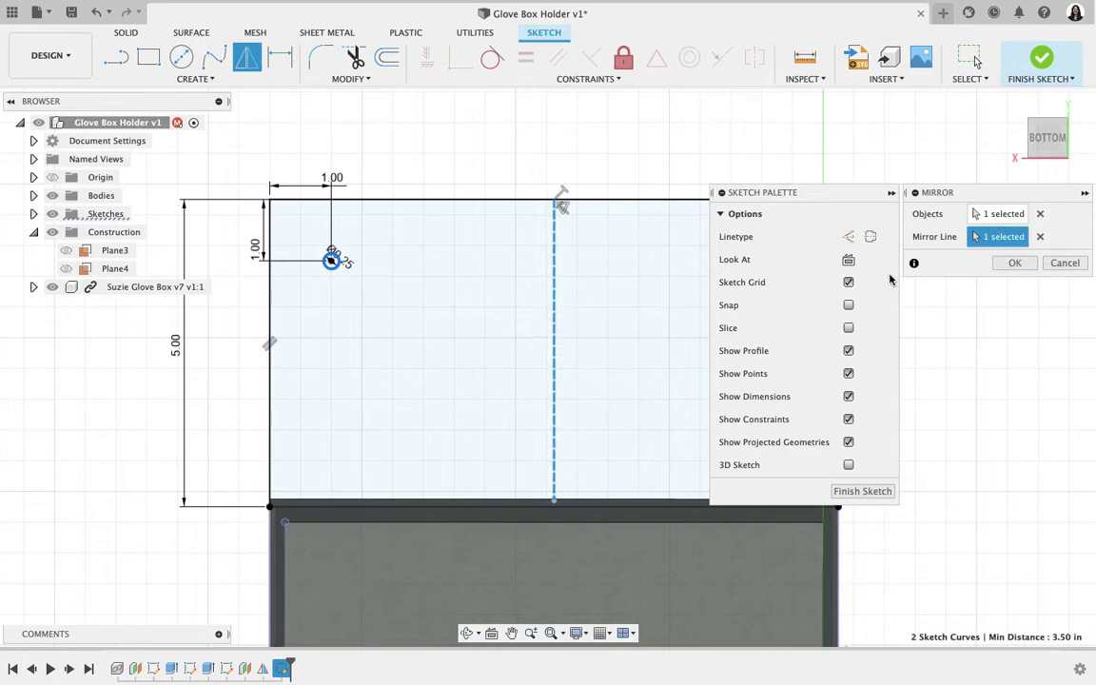
click(892, 194)
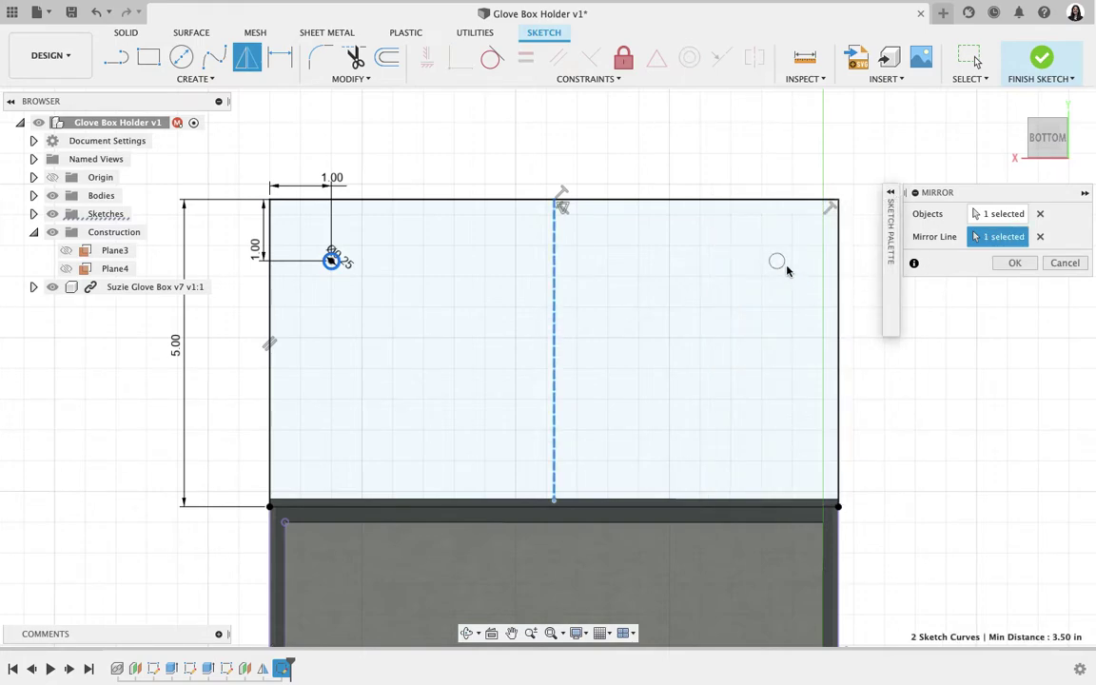
click(1044, 238)
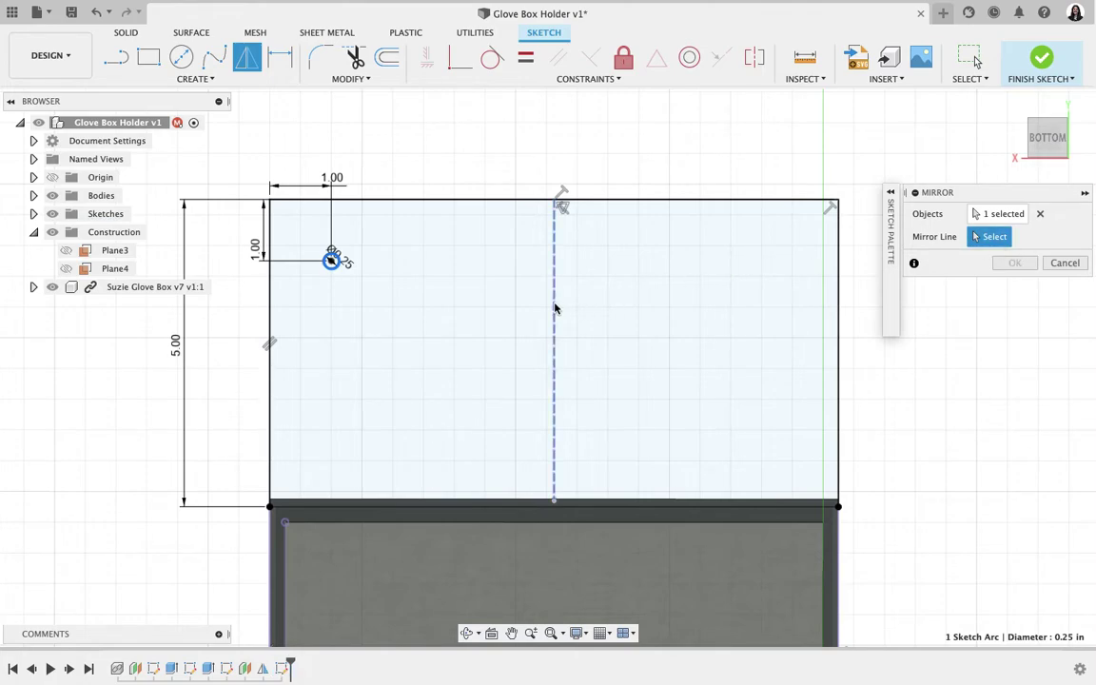
click(555, 306)
click(1026, 267)
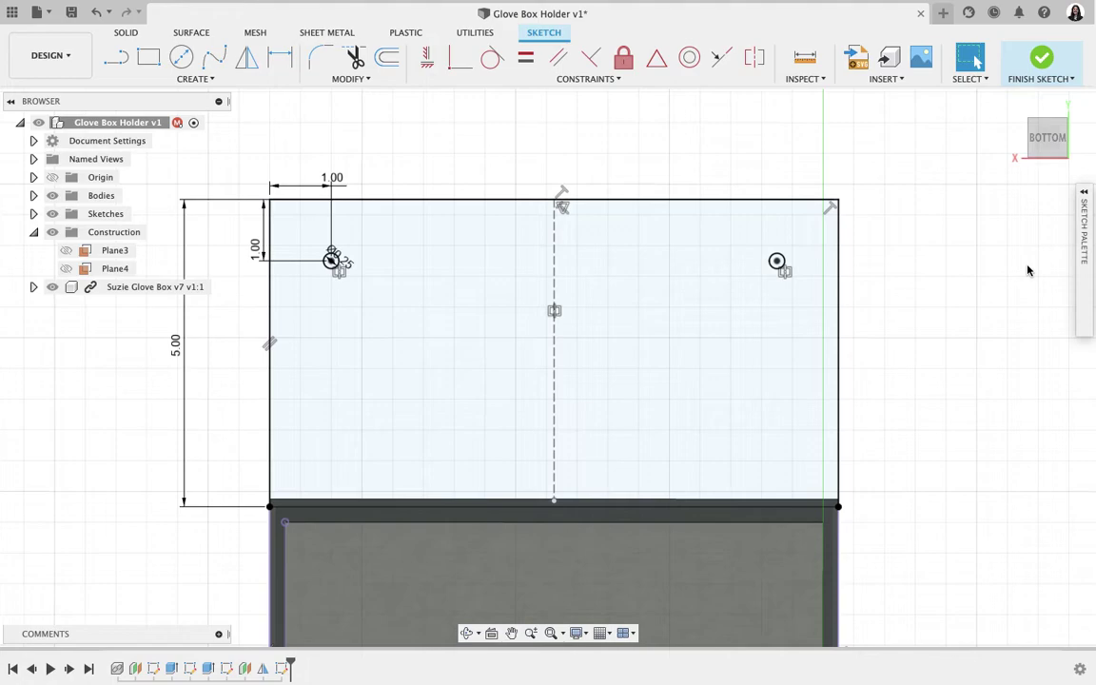
click(1050, 66)
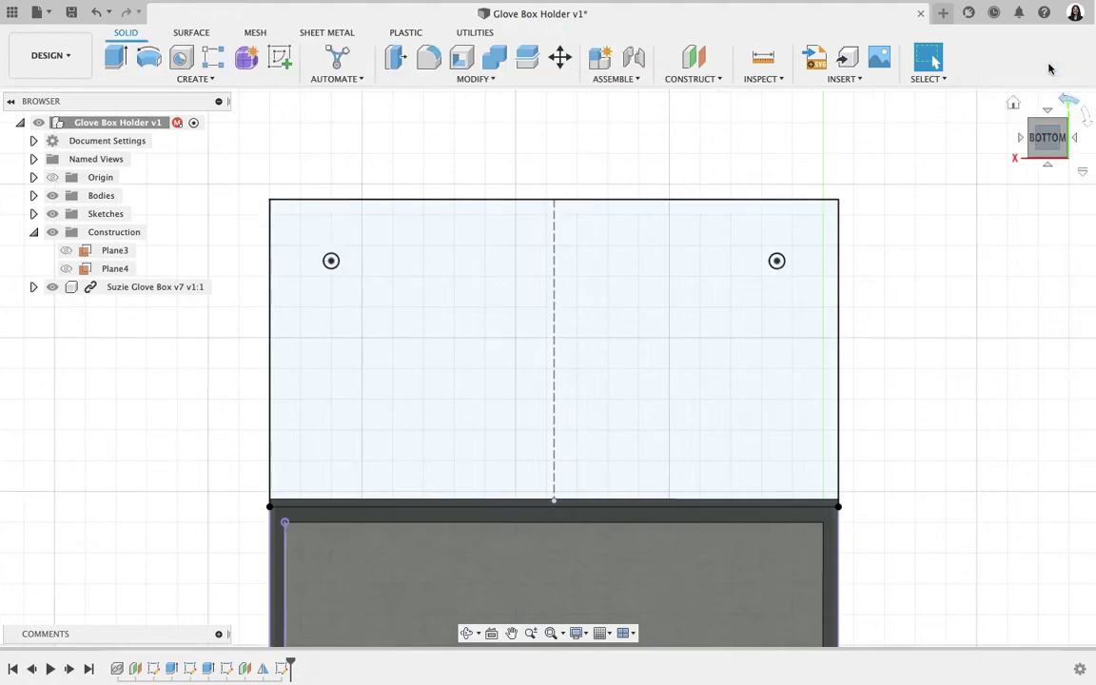
Extrude the base plate profile, leaving out both hole circles, 0.125 in away from the holder as a new body.
click(1014, 102)
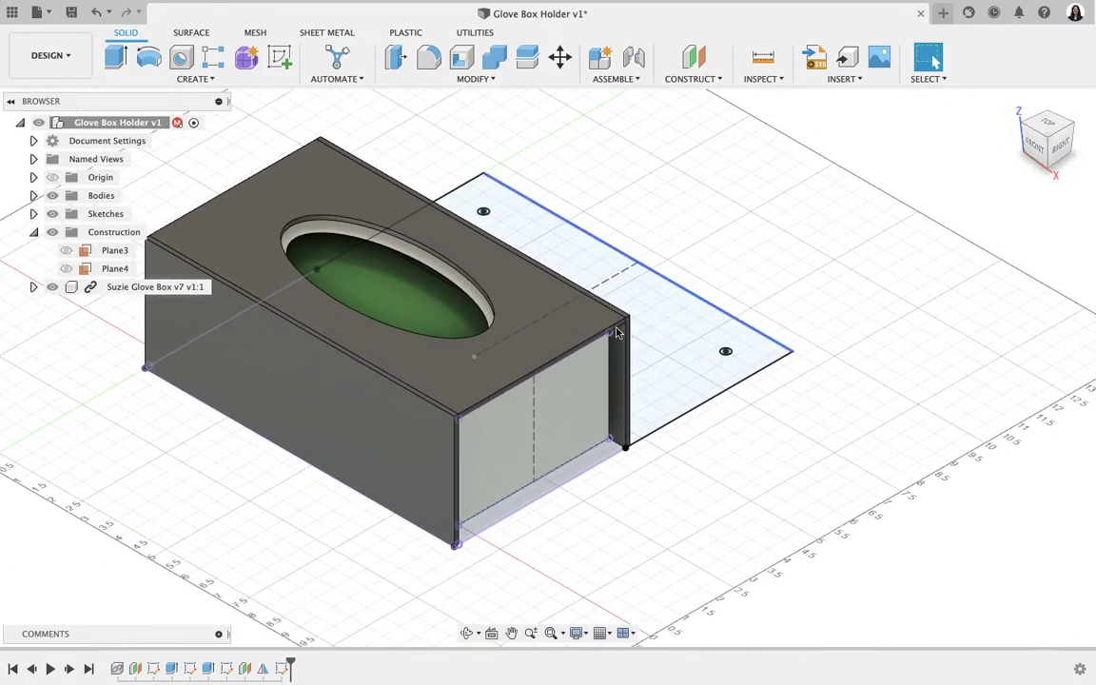
click(115, 58)
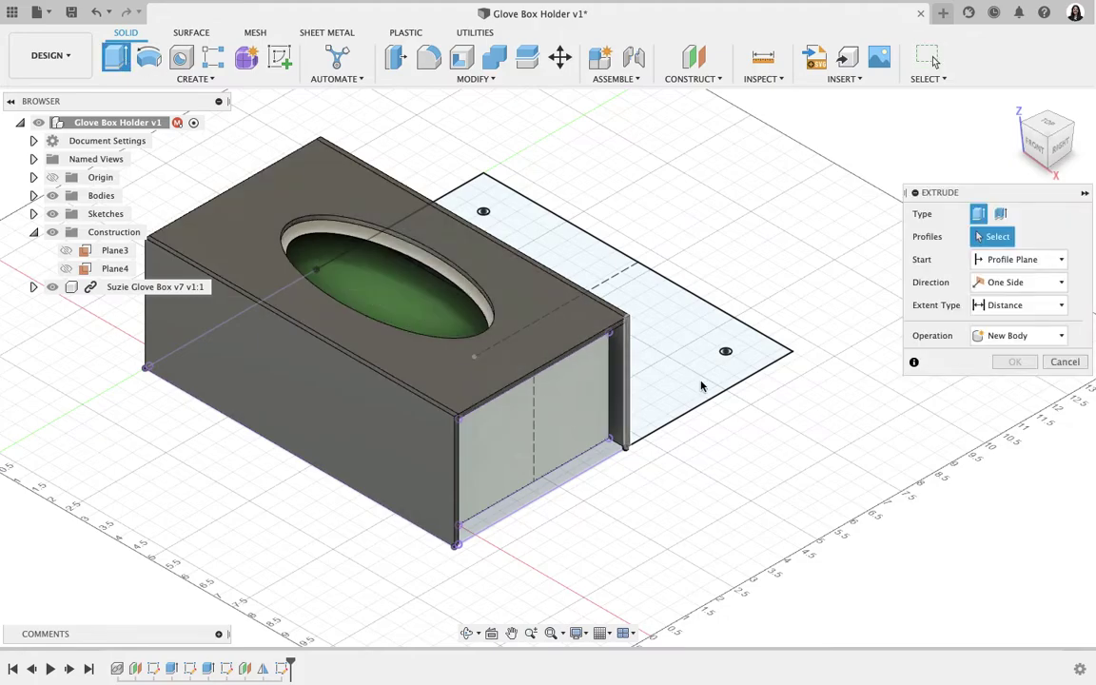
click(666, 399)
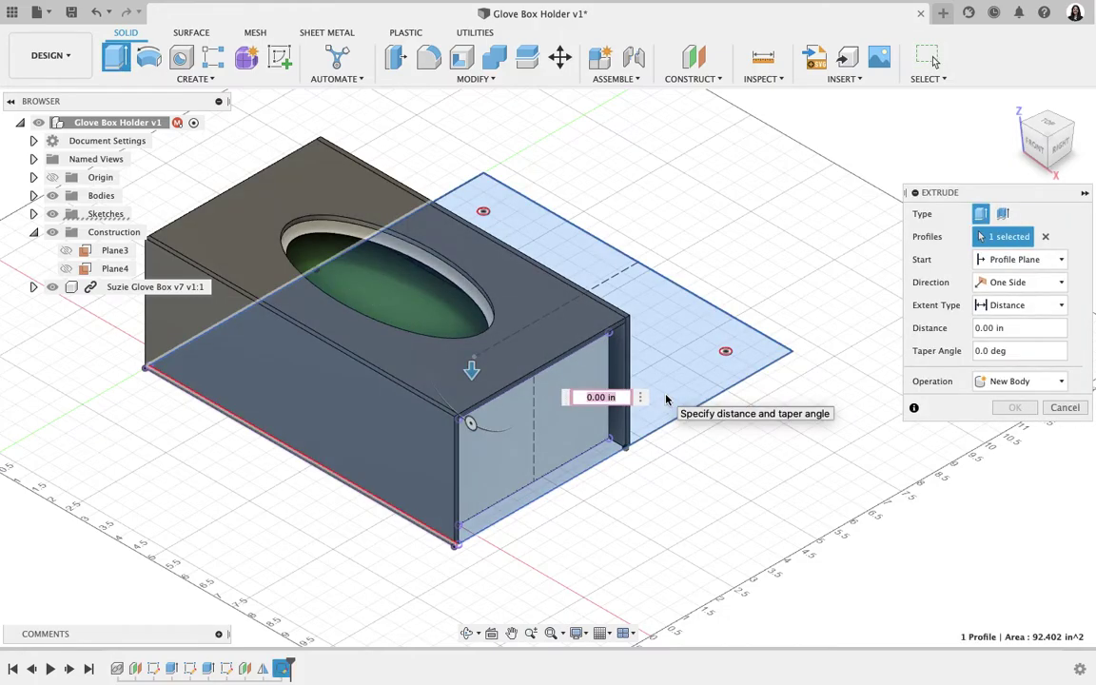
click(1047, 172)
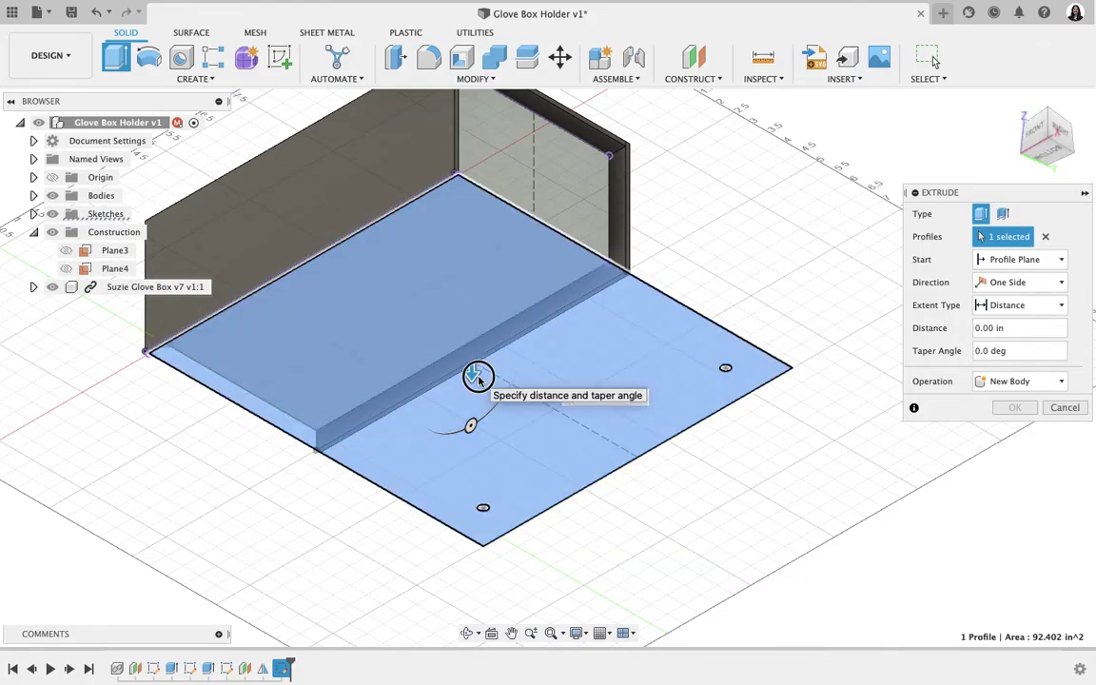
drag(472, 374, 472, 378)
text(0.125)
key(Return)
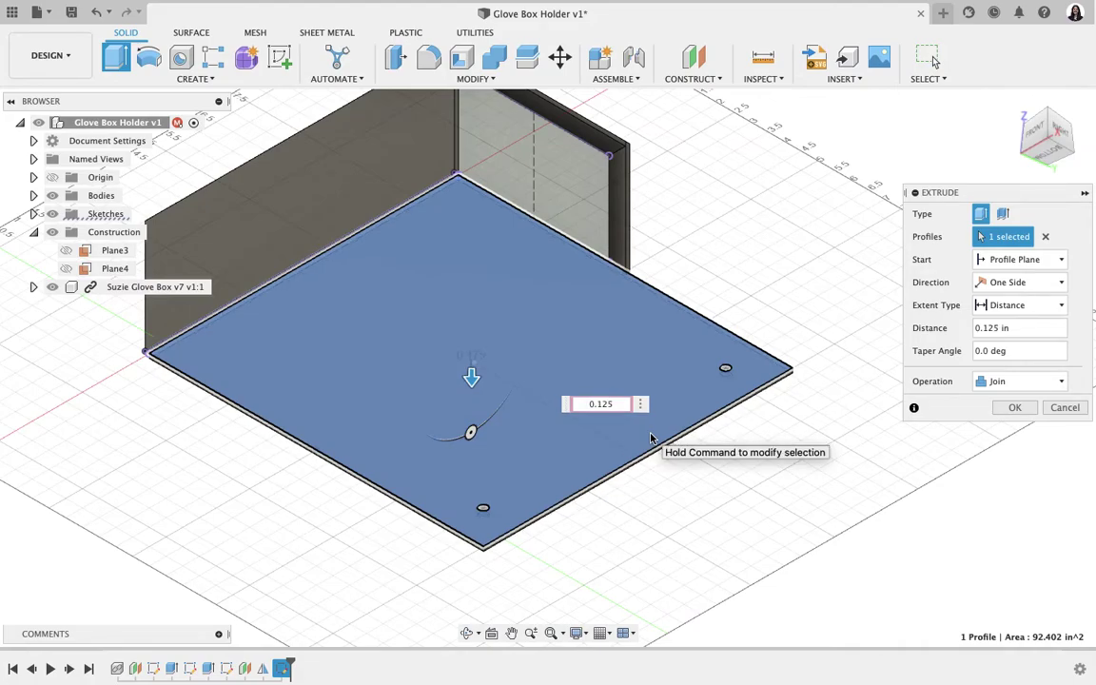
click(1000, 383)
click(1008, 449)
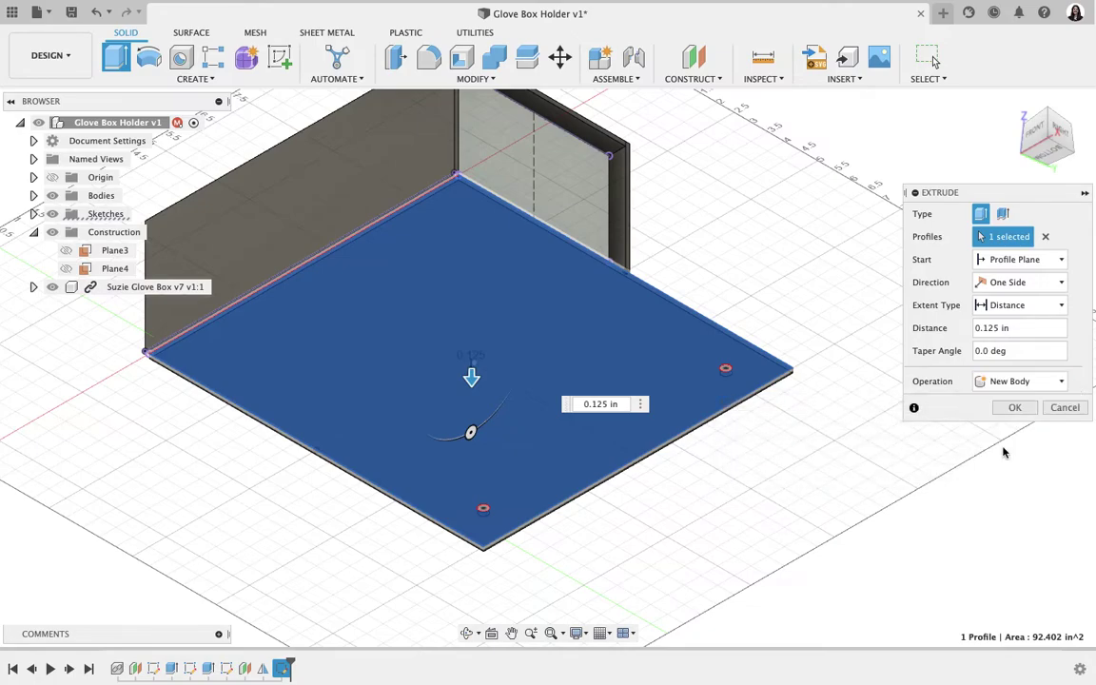
click(1014, 408)
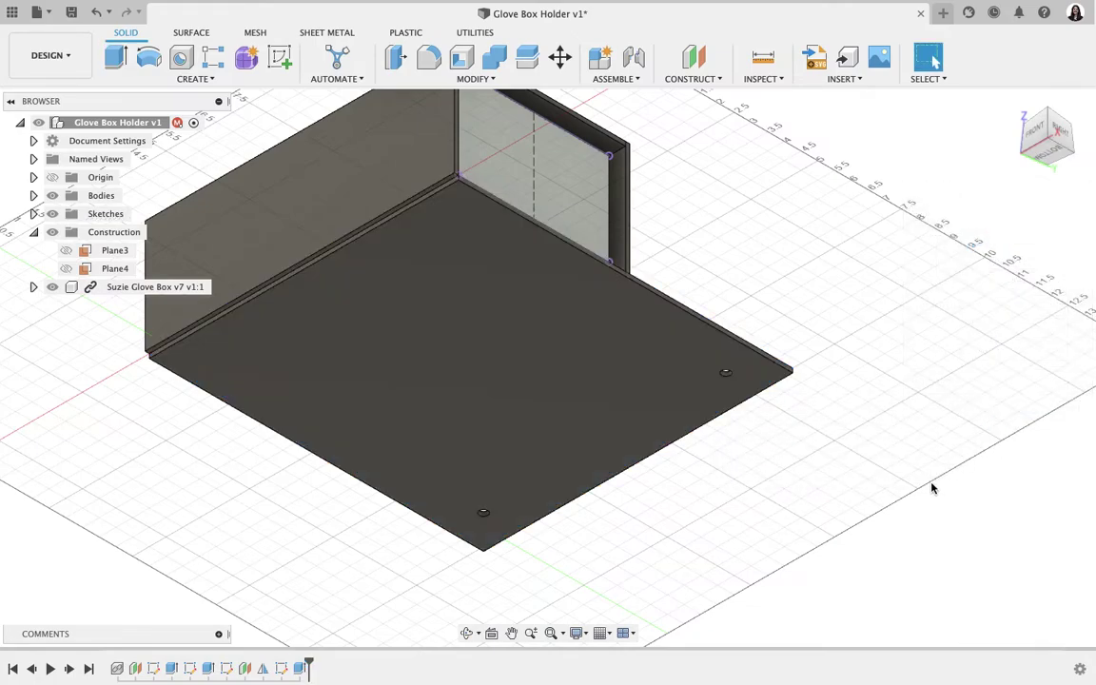
Edit the base plate extrusion to include the narrow profile strip along the holder's front wall.
click(1047, 114)
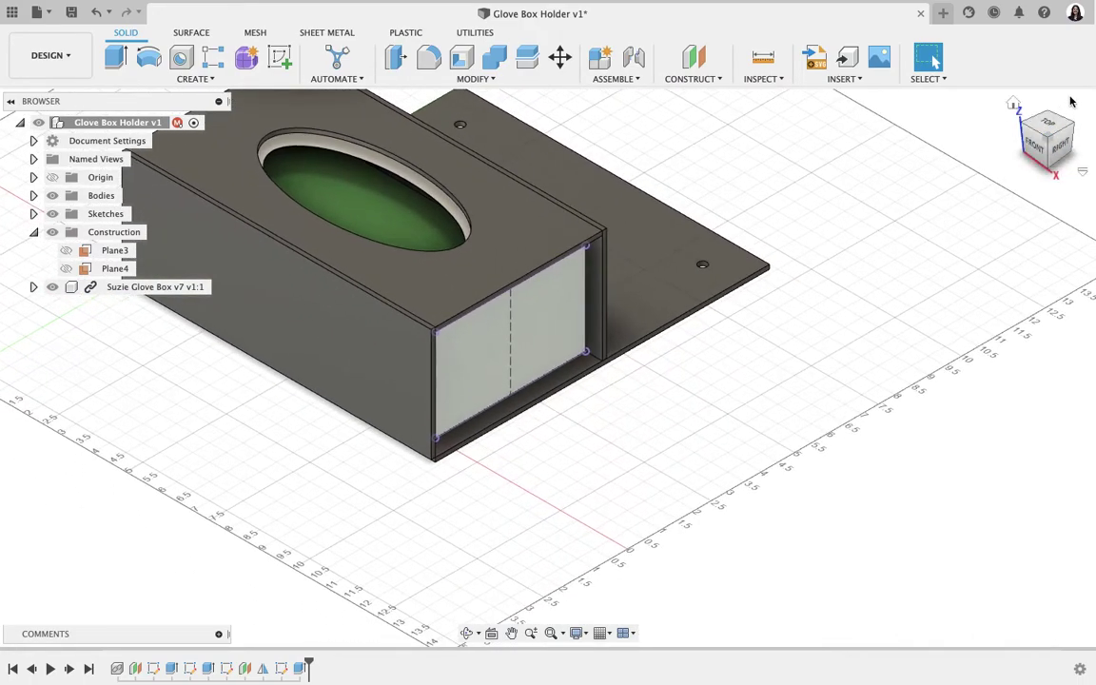
click(1048, 147)
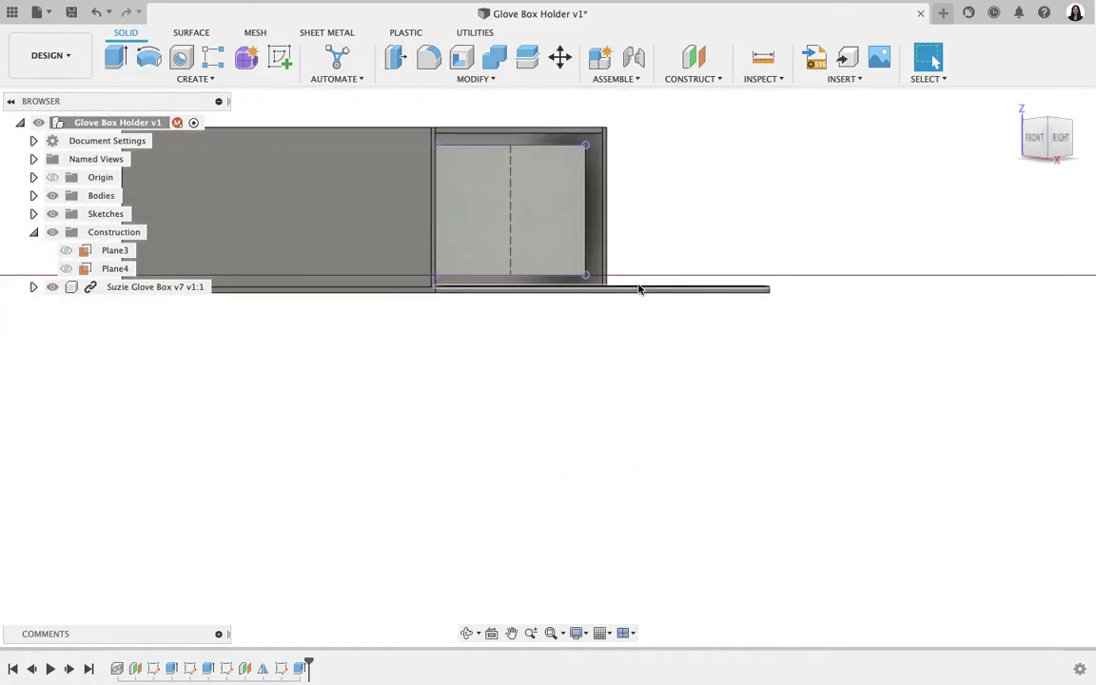
click(1055, 139)
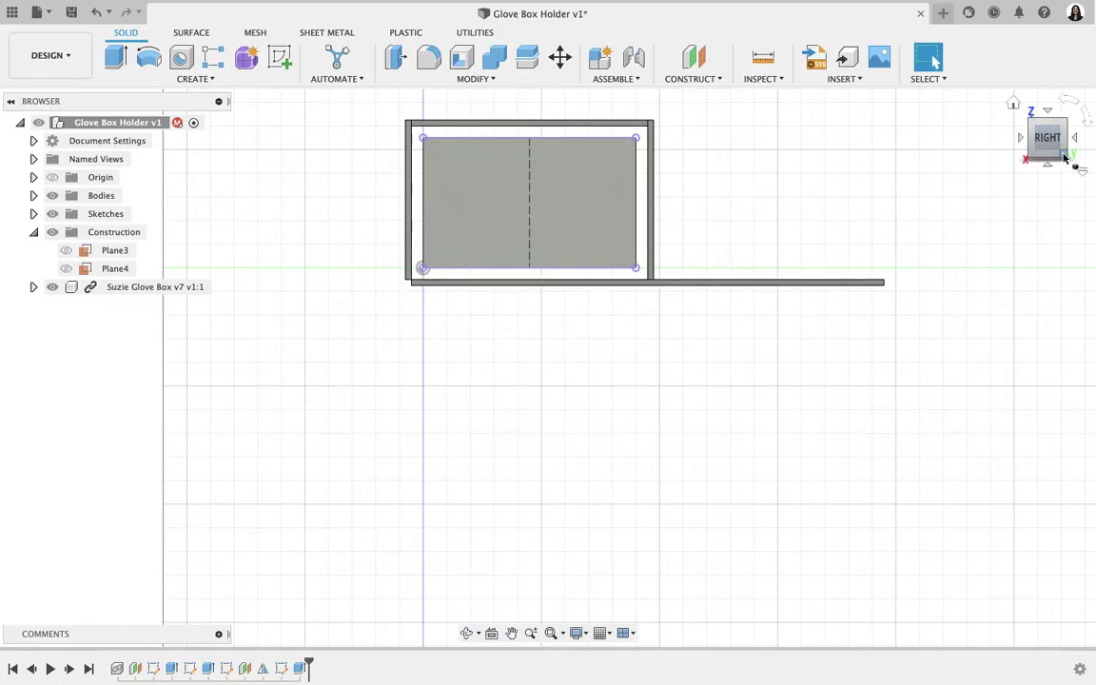
click(1031, 160)
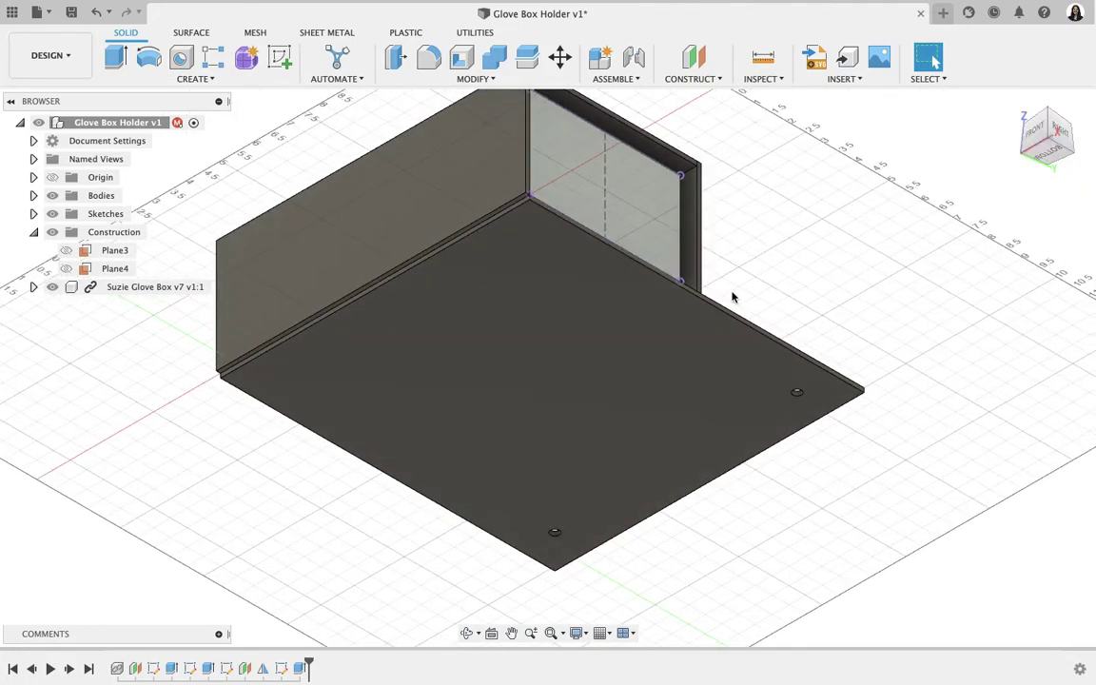
double_click(300, 668)
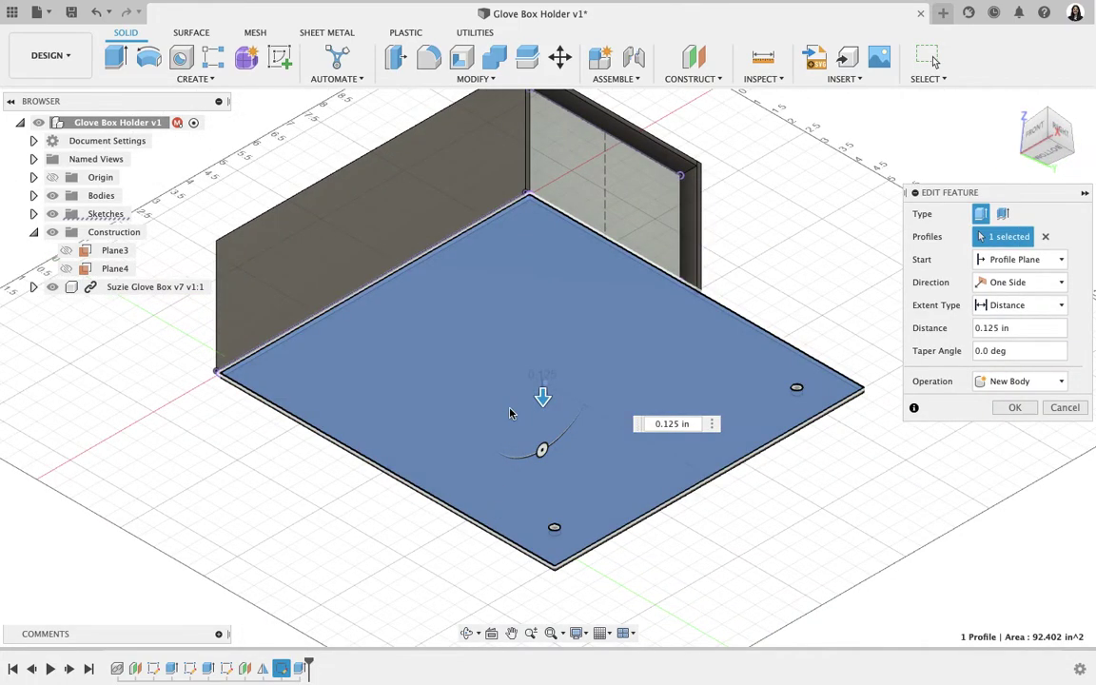
scroll(511, 411, up, 4)
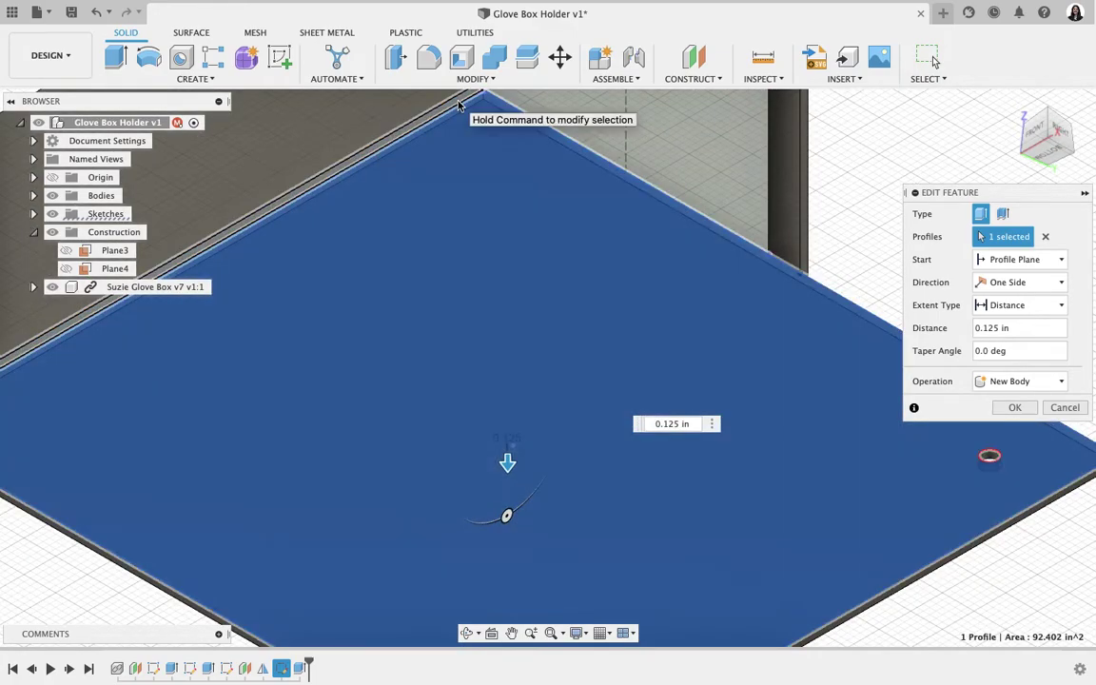
click(458, 104)
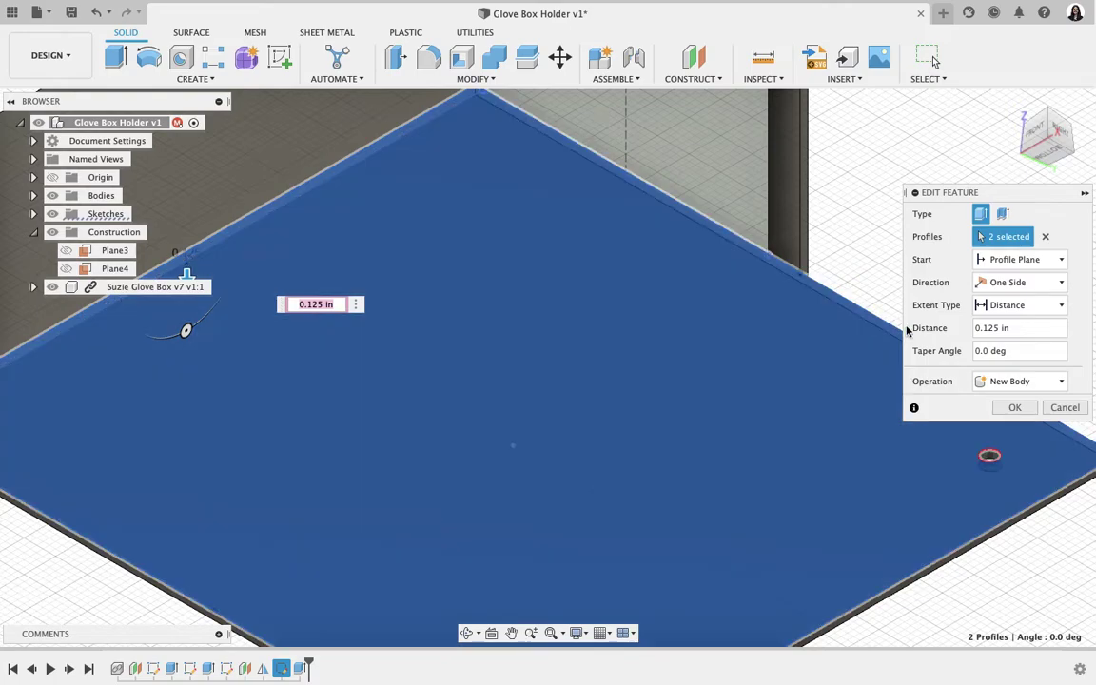
click(1015, 407)
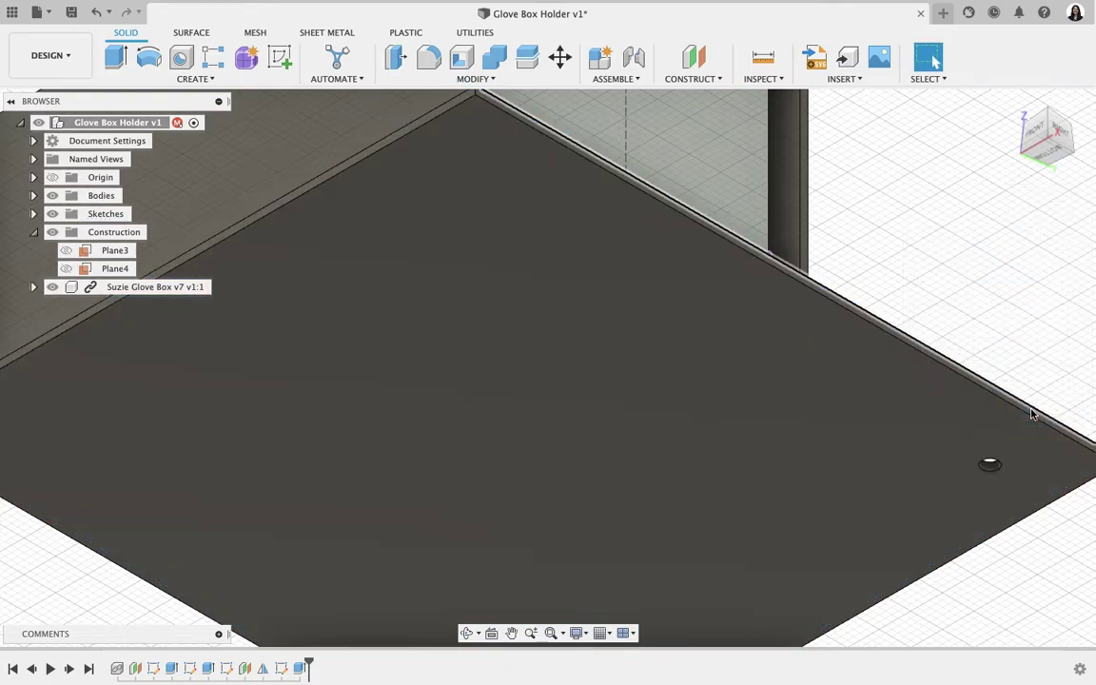
Examine how the base plate meets the holder's walls from the right and left ends.
click(1049, 113)
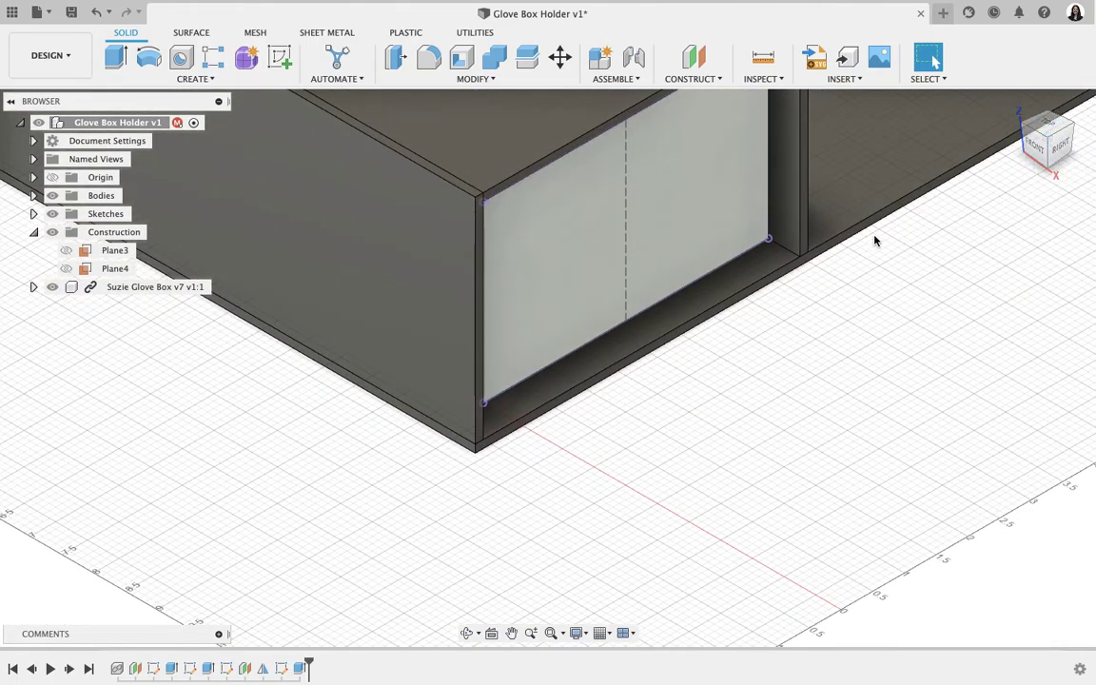
scroll(876, 240, up, 5)
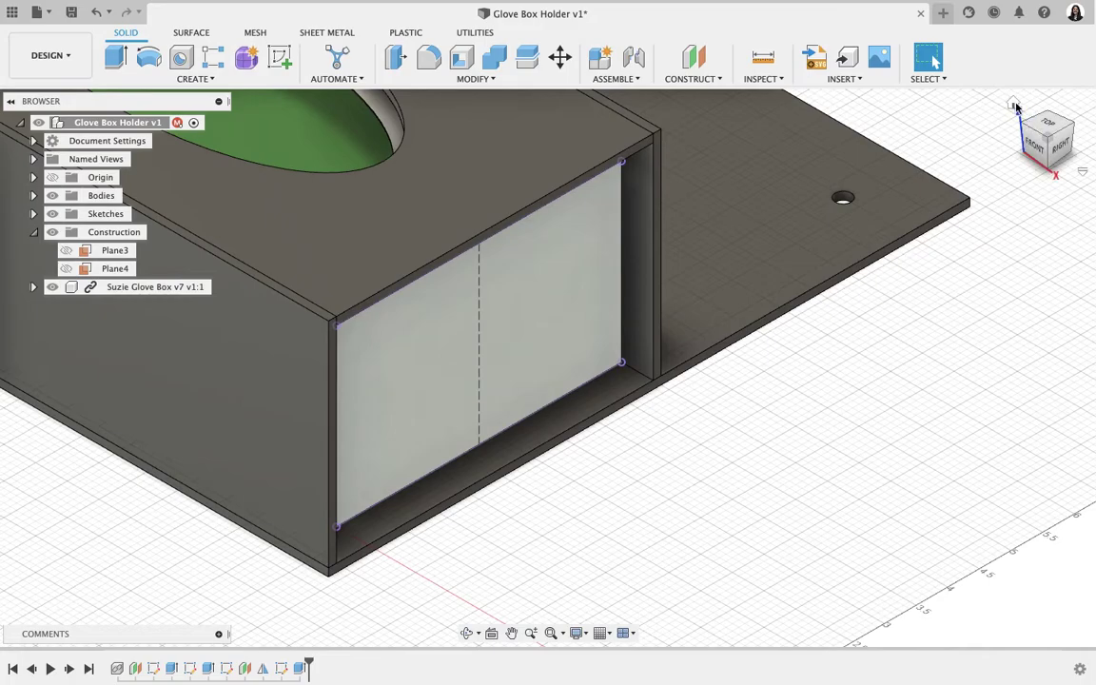
click(1015, 105)
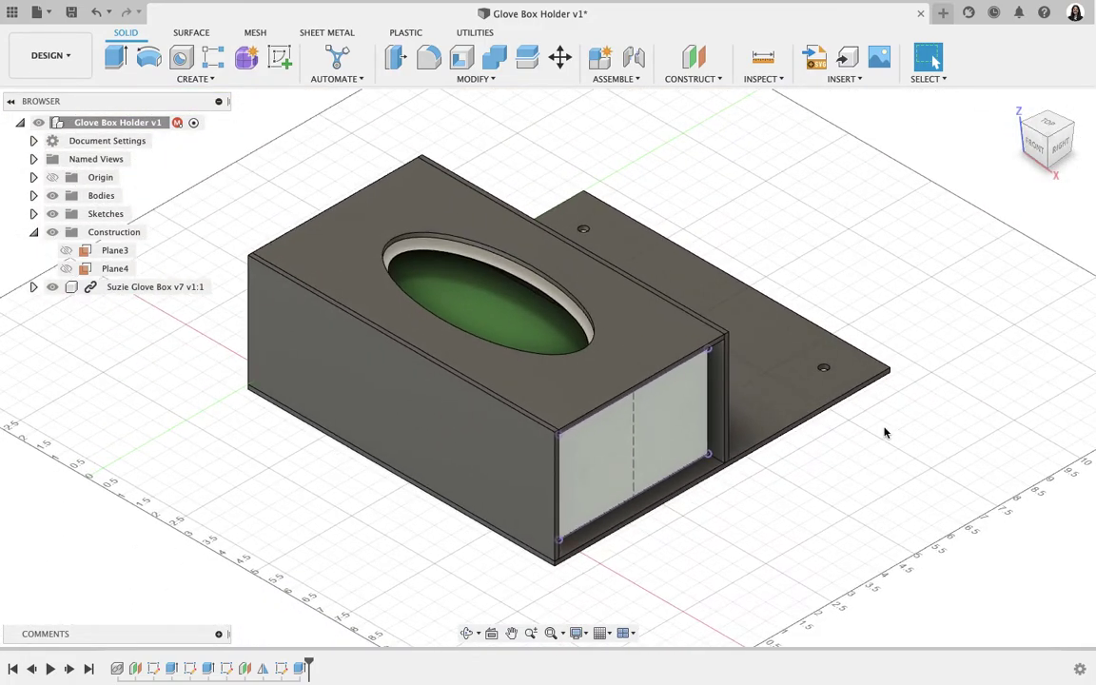
click(1027, 131)
click(1028, 125)
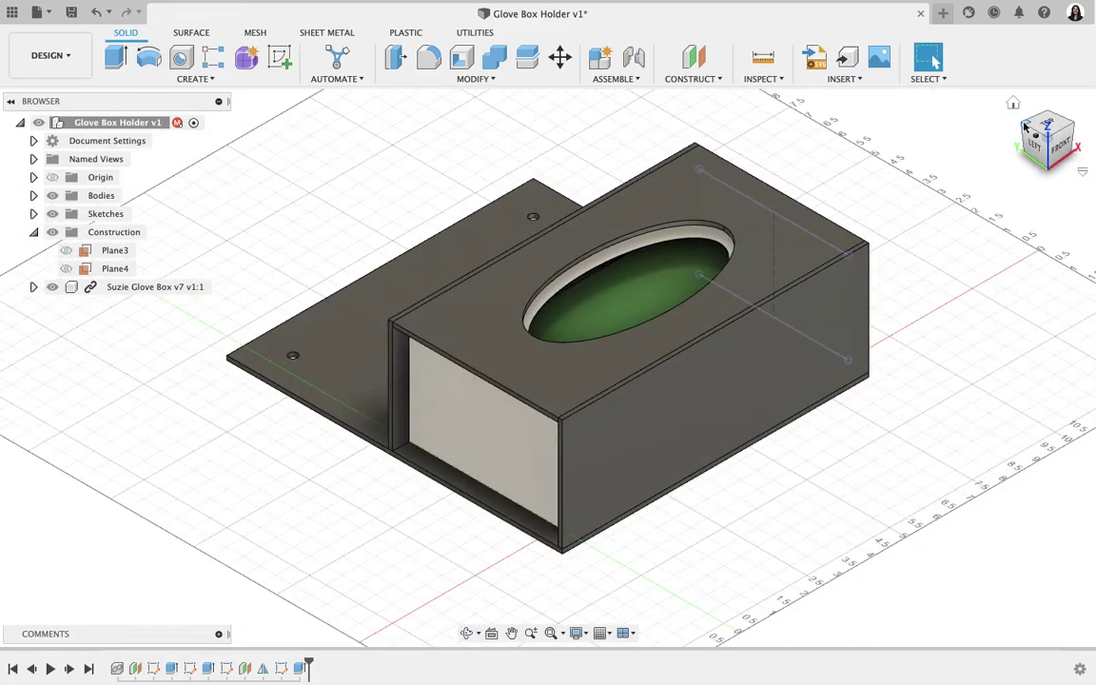
click(1075, 129)
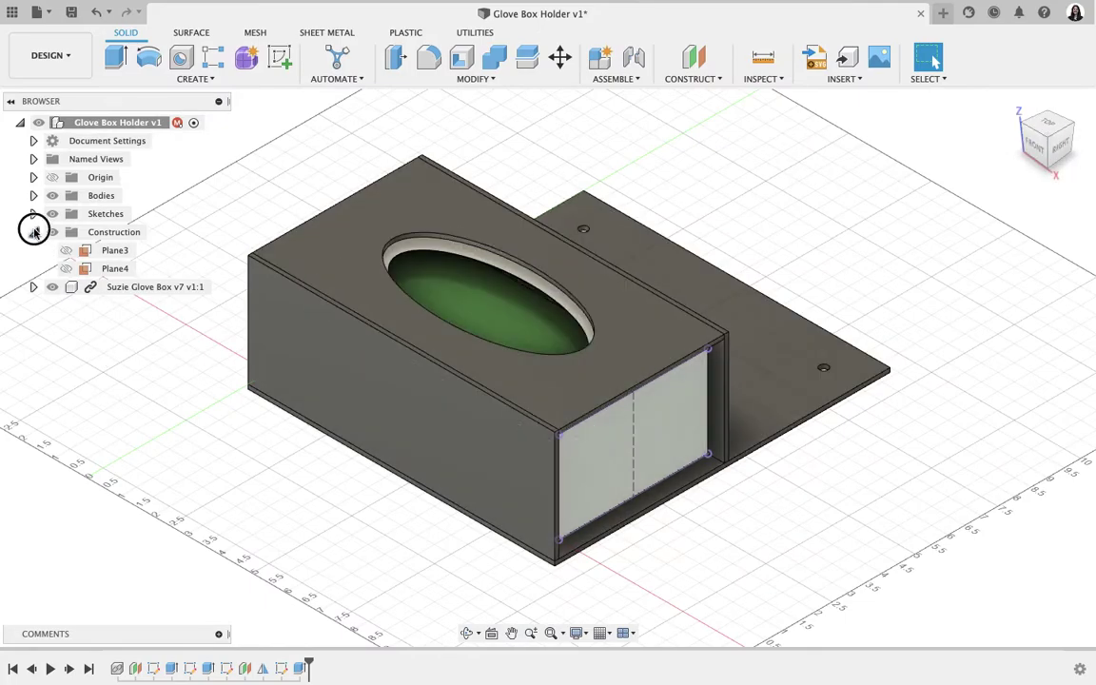
Hide Sketch4, the sketch still shown on the open end of the glove box holder.
click(34, 232)
click(33, 213)
click(66, 268)
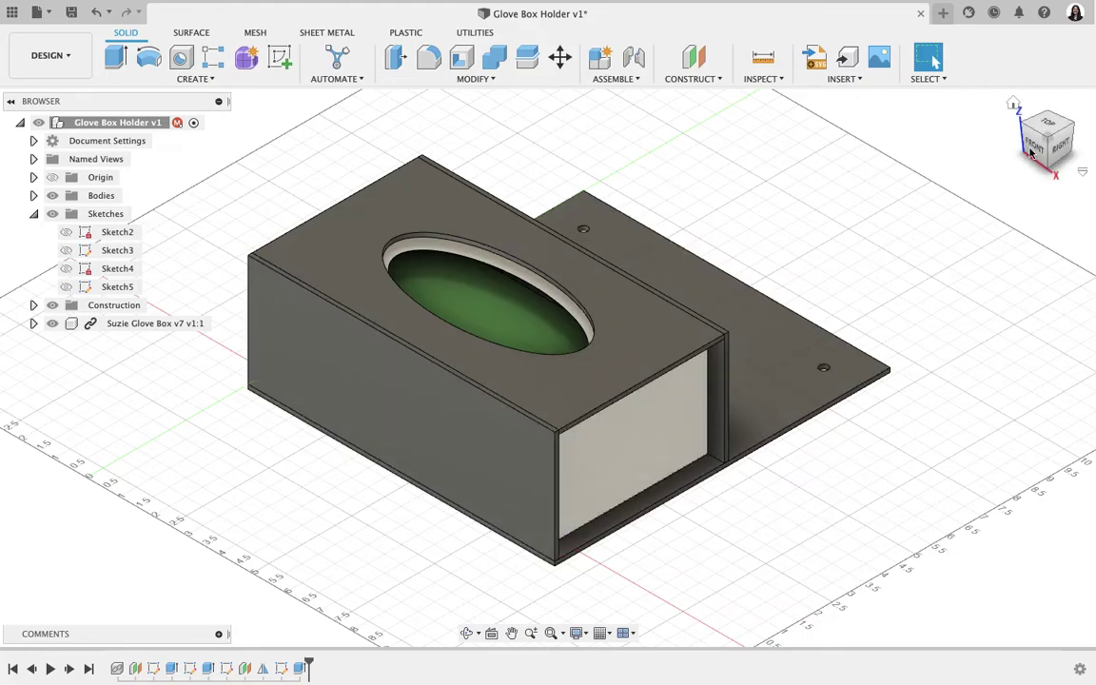
Examine the whole holder from several sides, ending upright with the mounting plate vertical and the oval opening facing forward.
drag(1052, 122, 1079, 143)
click(1070, 136)
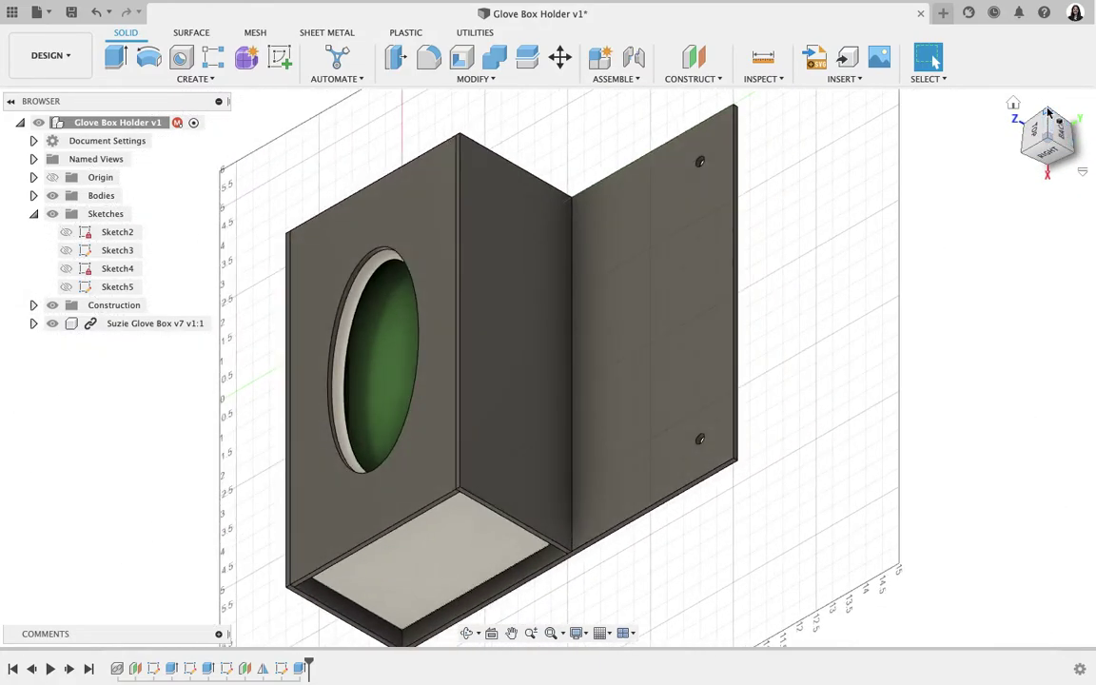
click(1048, 112)
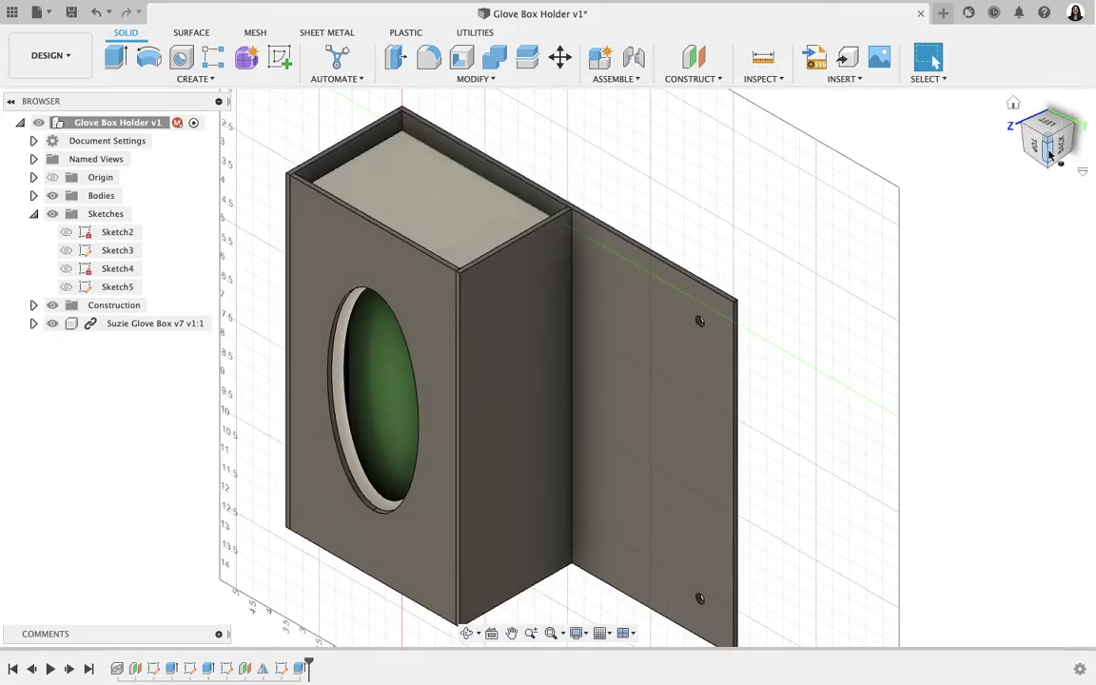
click(1039, 148)
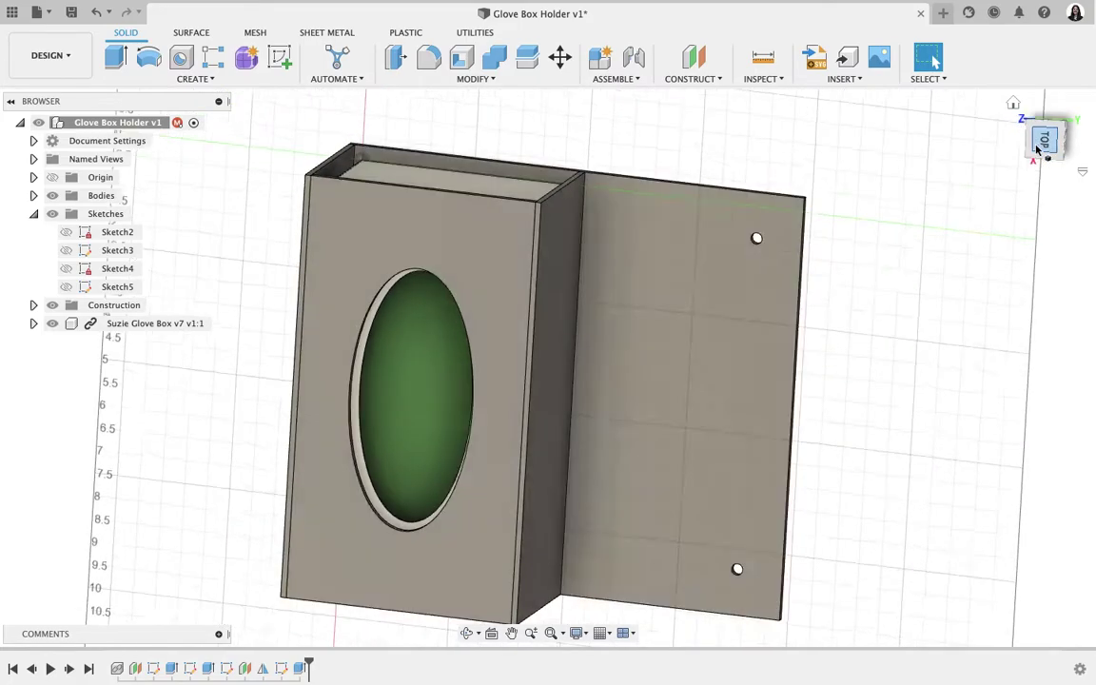
click(1058, 99)
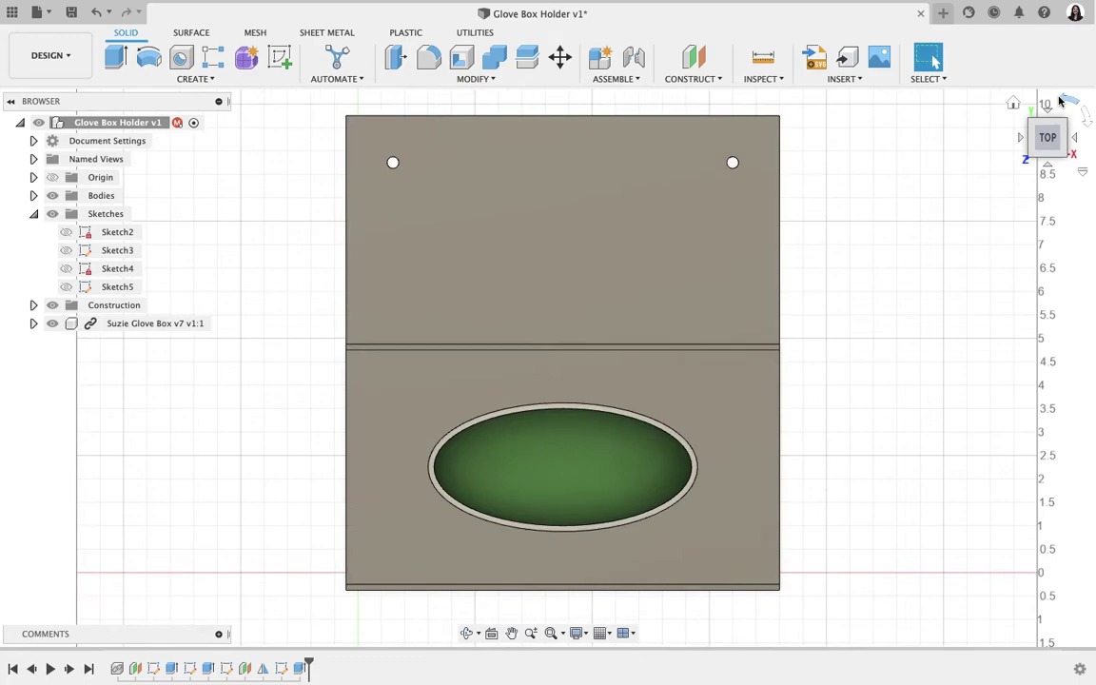
click(1065, 124)
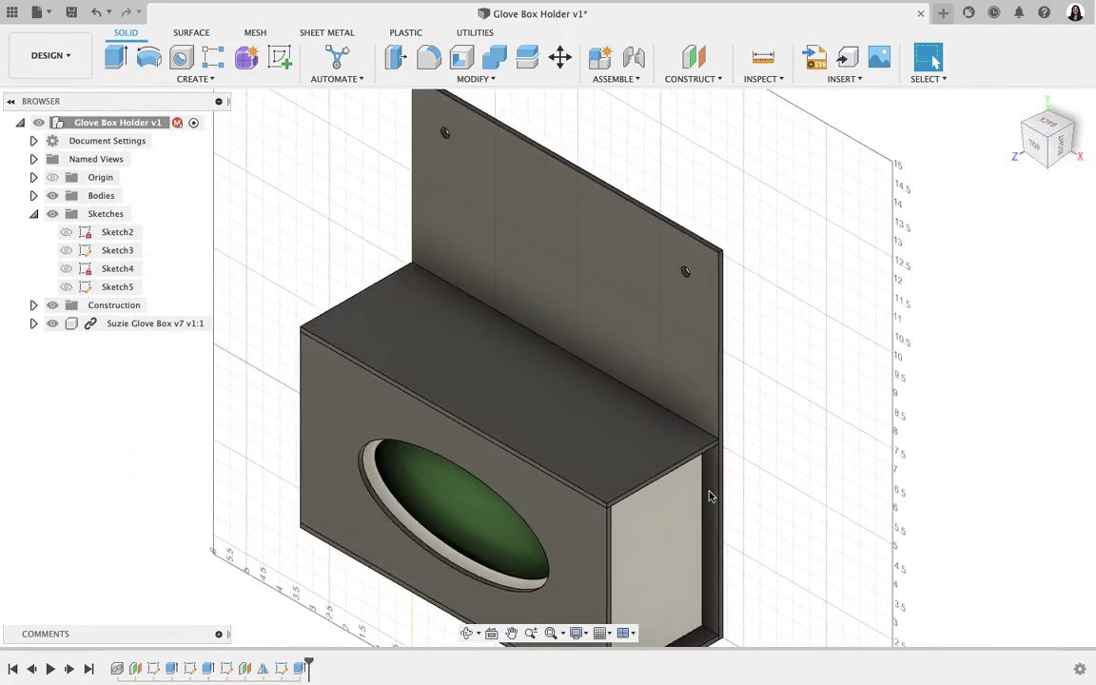
shift+middle_drag(707, 494, 683, 522)
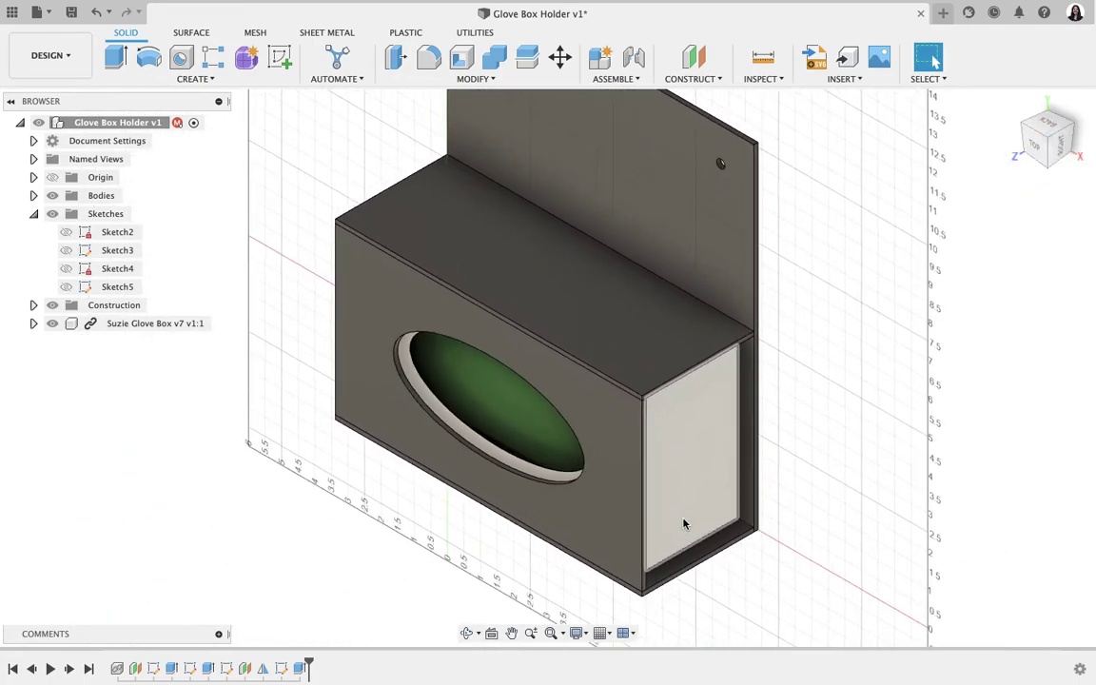
scroll(686, 522, down, 5)
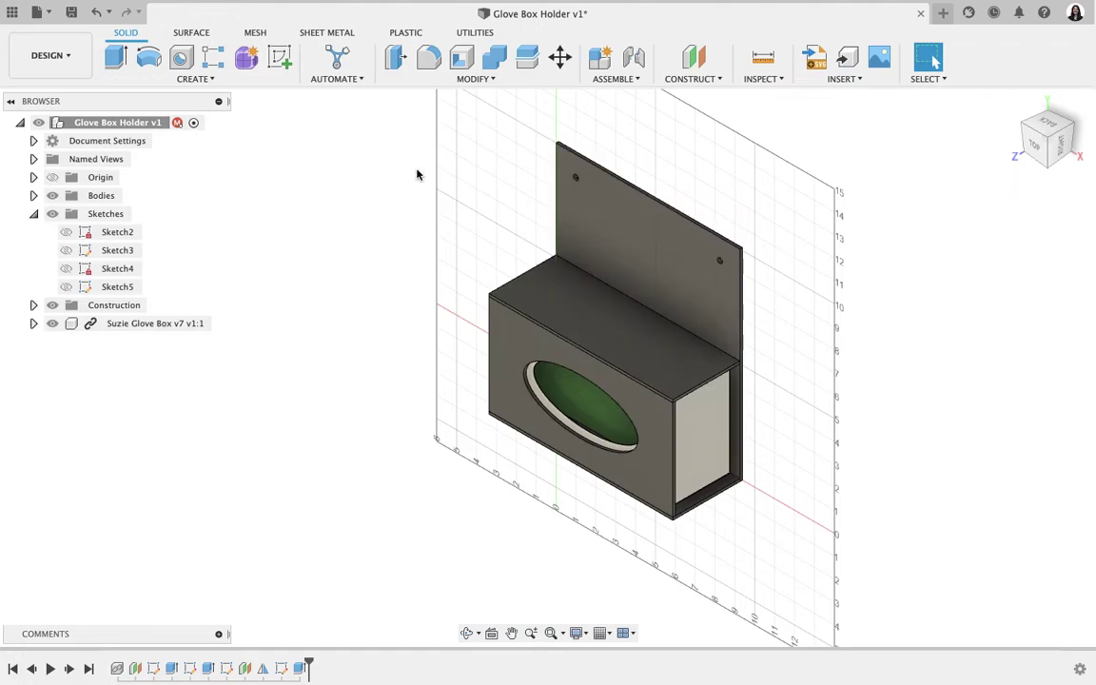
Rename Body2, the holder wall with the oval opening, as Front Plate.
click(33, 195)
click(118, 215)
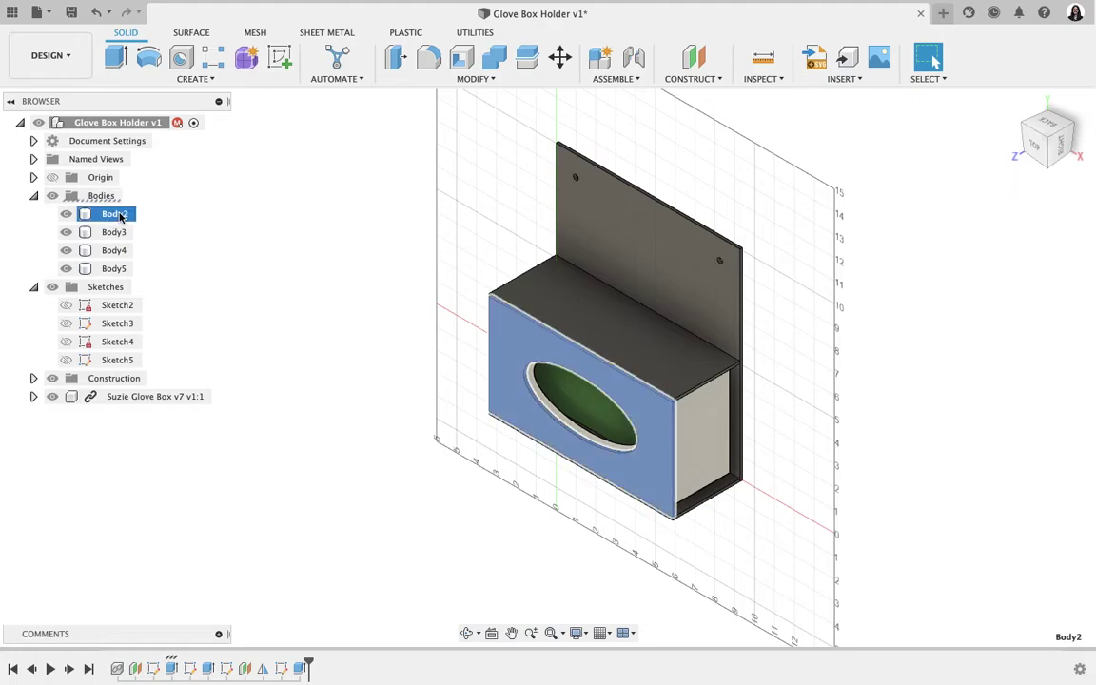
right_click(115, 218)
click(111, 224)
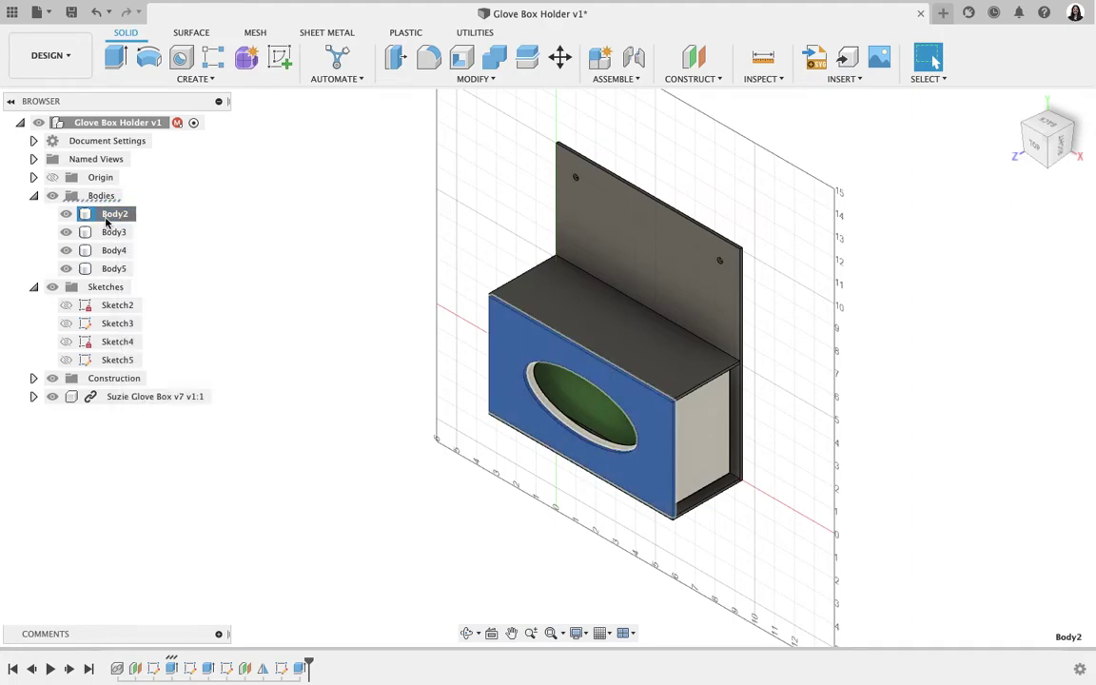
double_click(113, 215)
text(Front Pla)
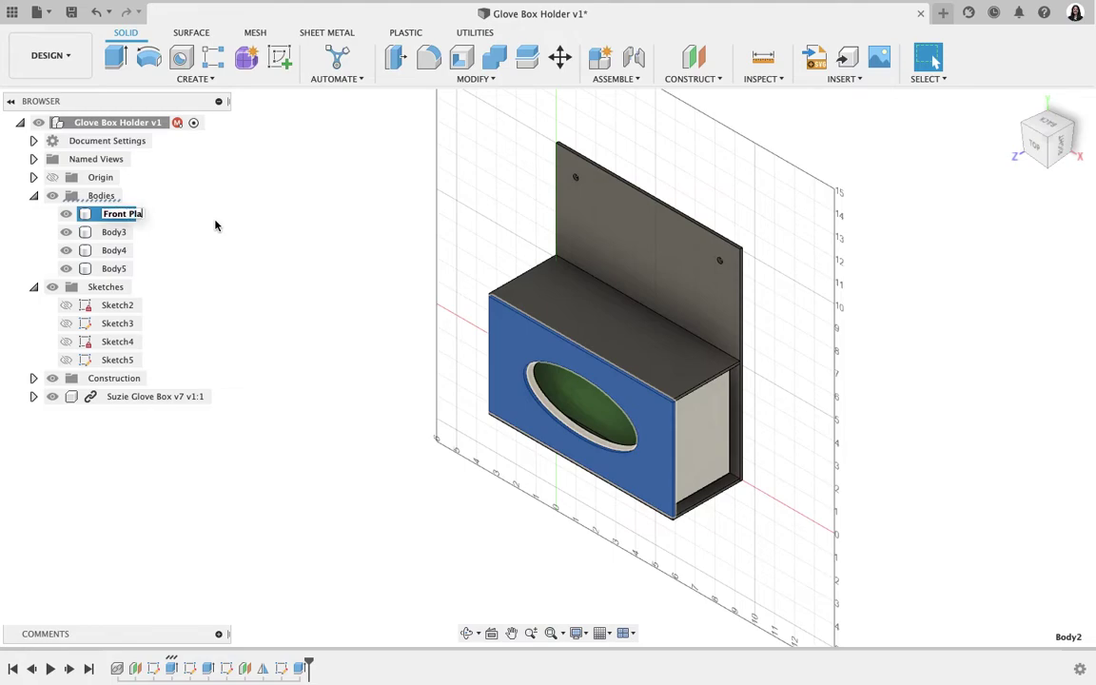
text(te)
key(Return)
Rename Body3, the holder's lower wall, as Bottom Plate and Body4, its upper wall, as Top Plate.
click(112, 233)
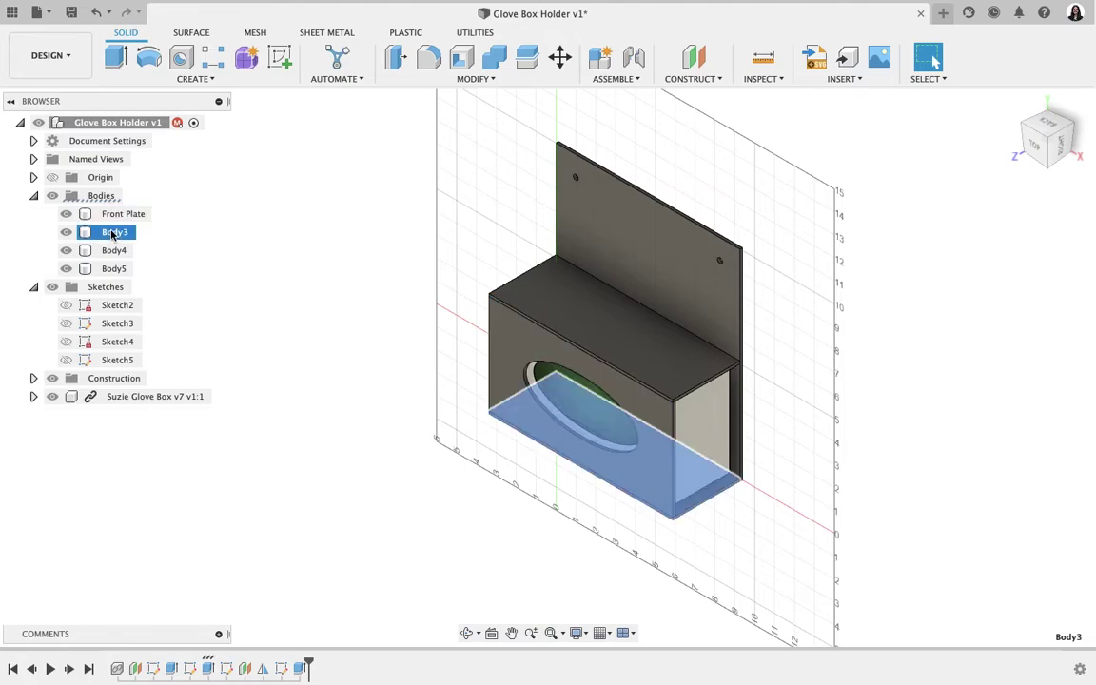
double_click(112, 233)
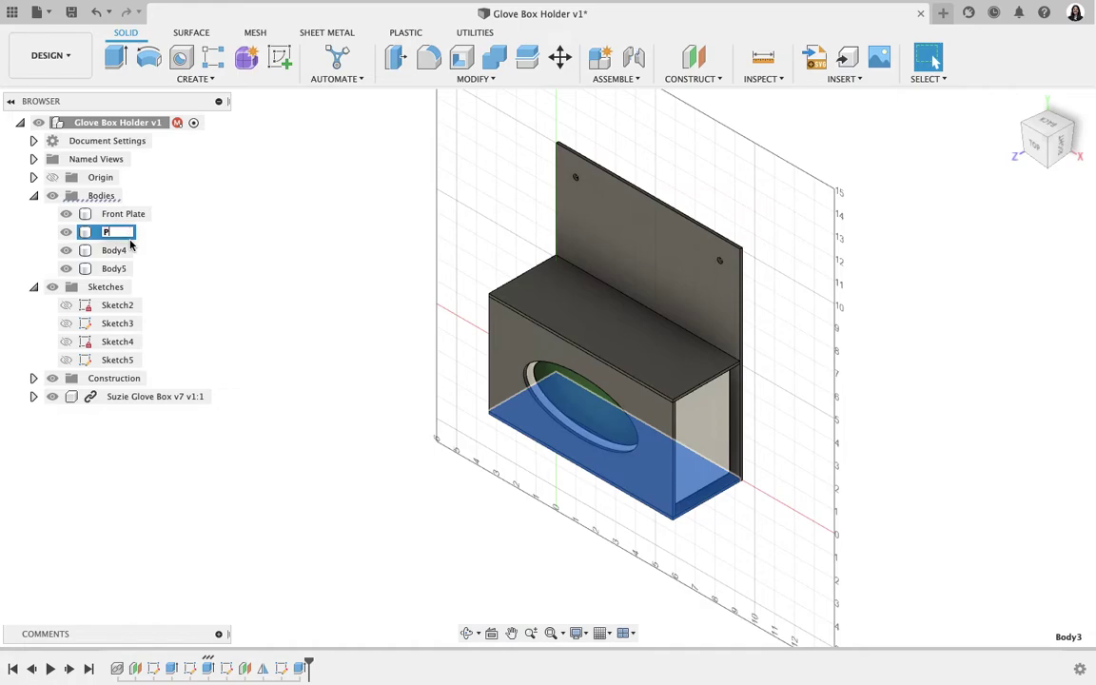
text(Bottom Plate)
key(Return)
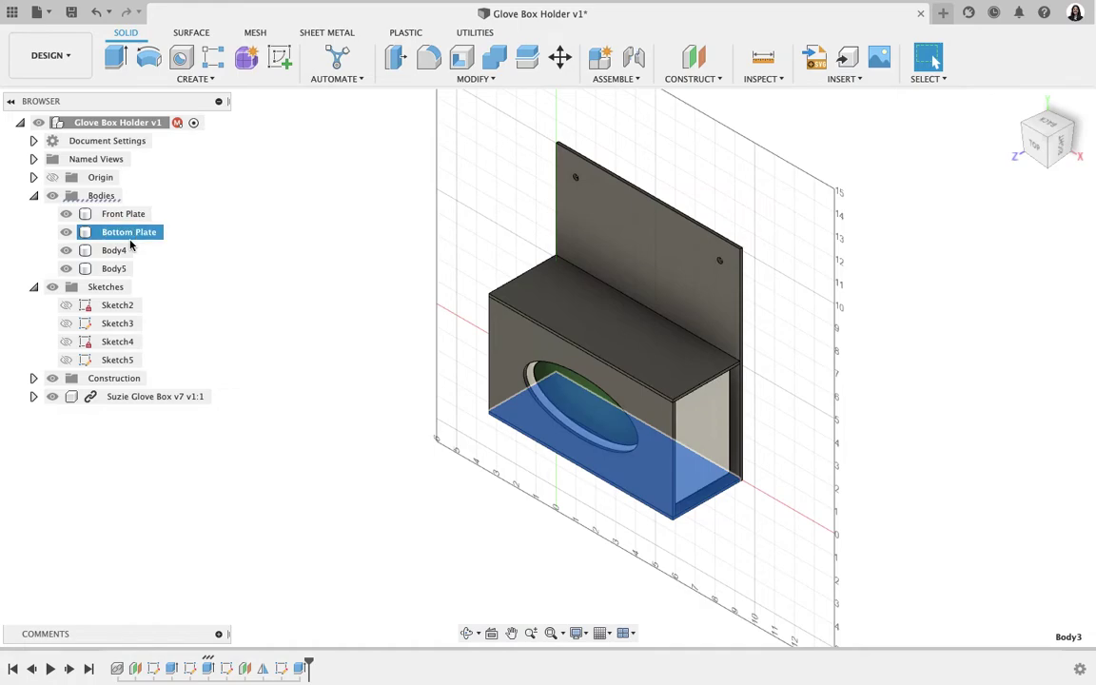
click(114, 250)
double_click(113, 252)
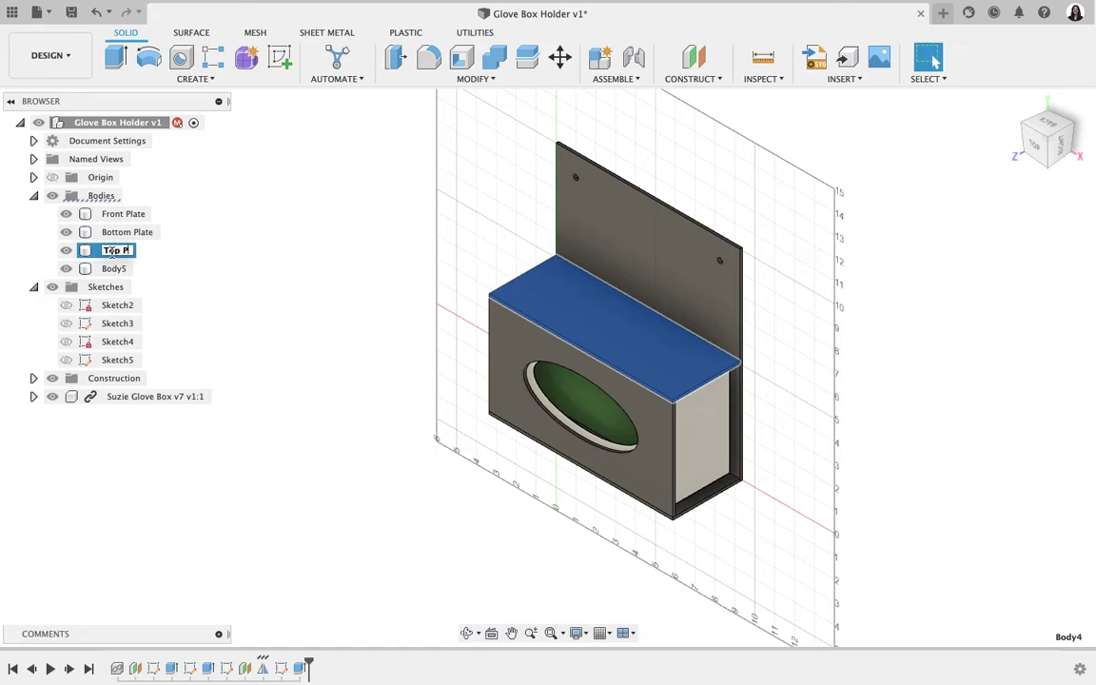
key(Return)
Rename Body5, the tall plate with the two mounting holes, as Back Plate.
click(113, 269)
double_click(115, 269)
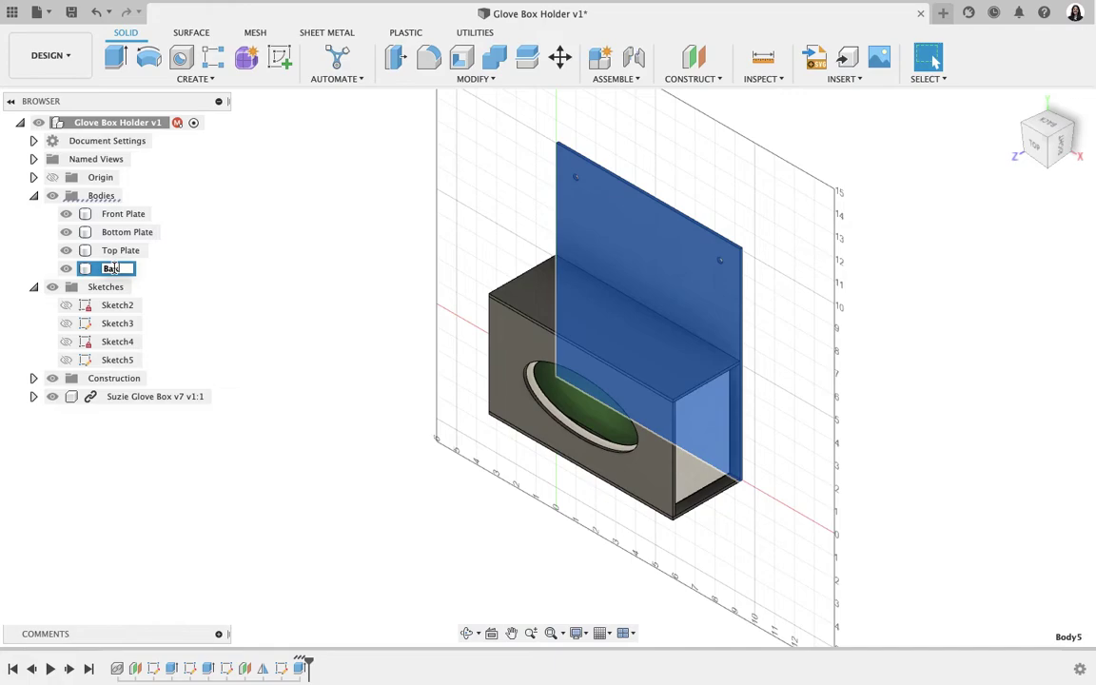
text(Back Plate)
key(Return)
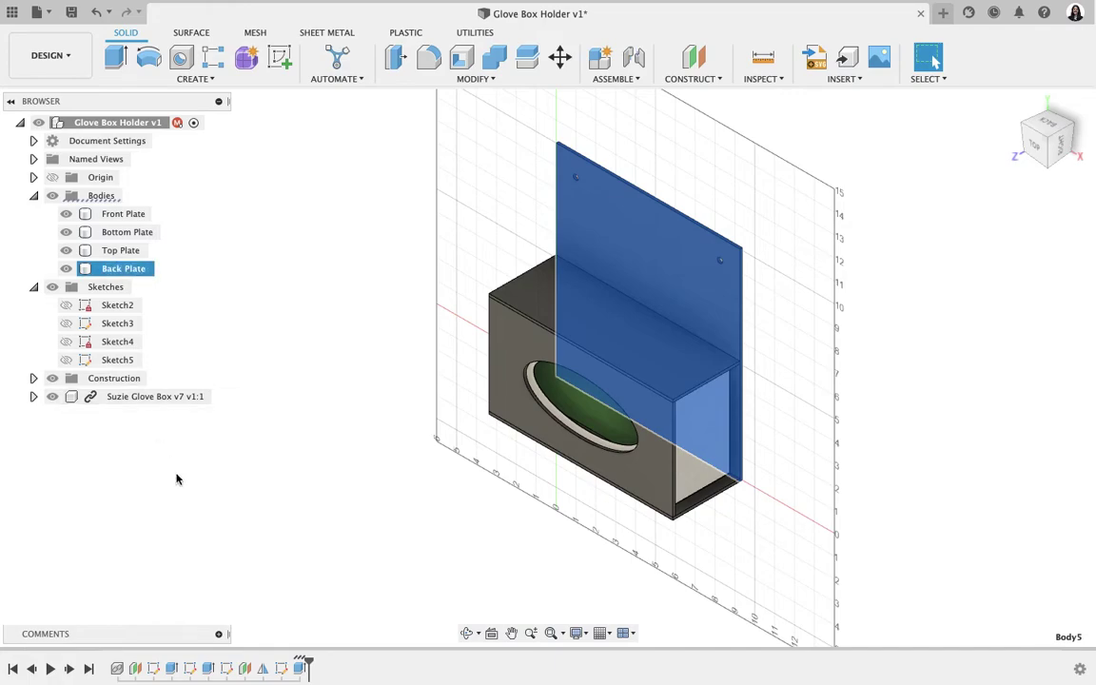
Clear the body selection and save the design as a new version with the description User Saved.
click(229, 519)
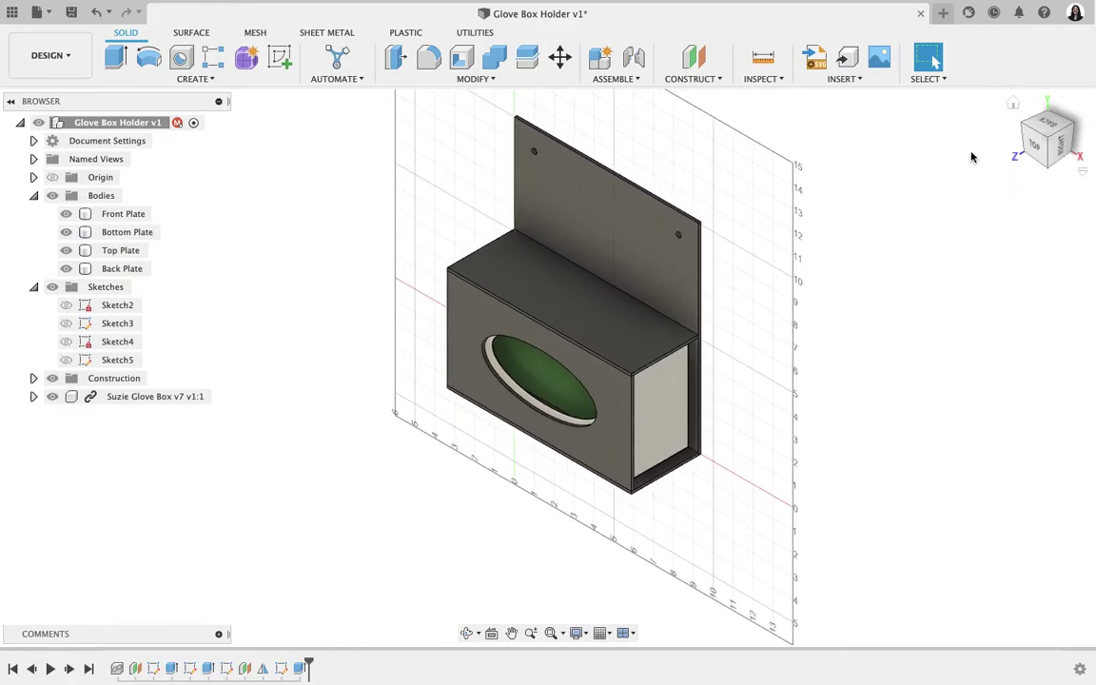
click(73, 13)
click(571, 349)
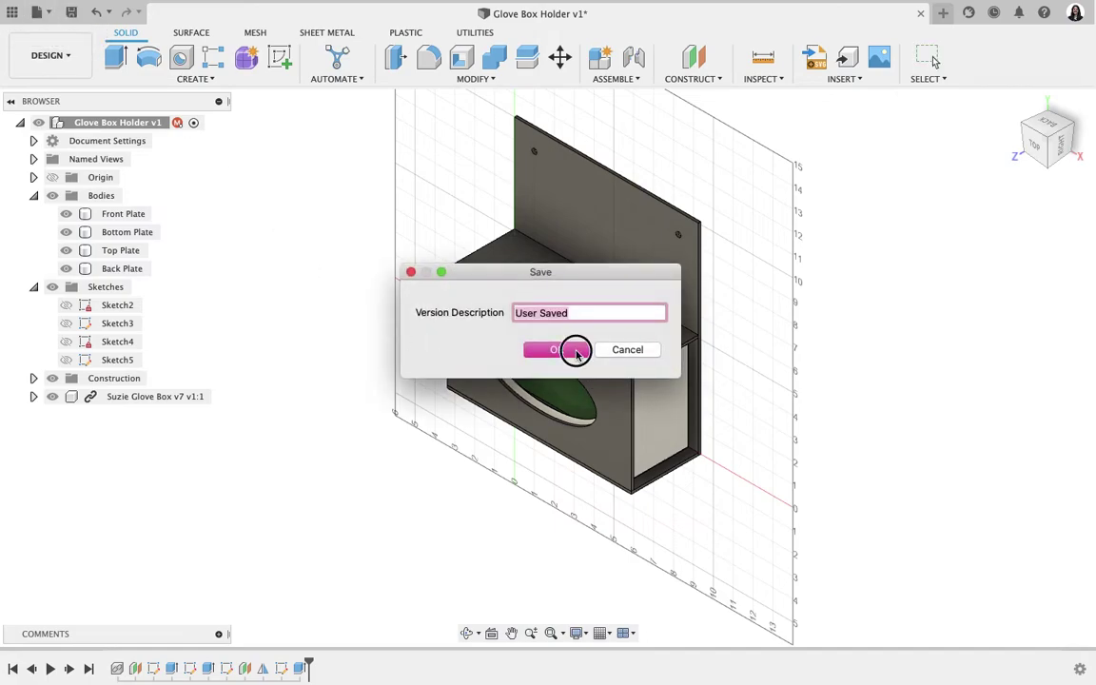